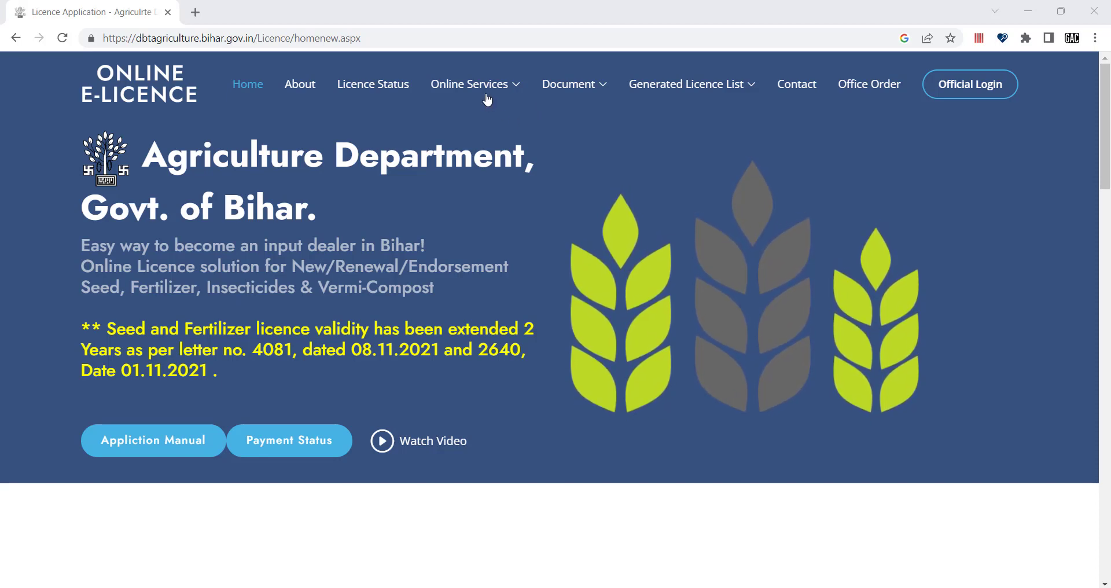
Step: Open the Fertilizer licence login page via Online Services > Online New/Renewal/Endorsement Apply in a new tab
{"action": "mouse_move", "coordinate": [431, 88]}
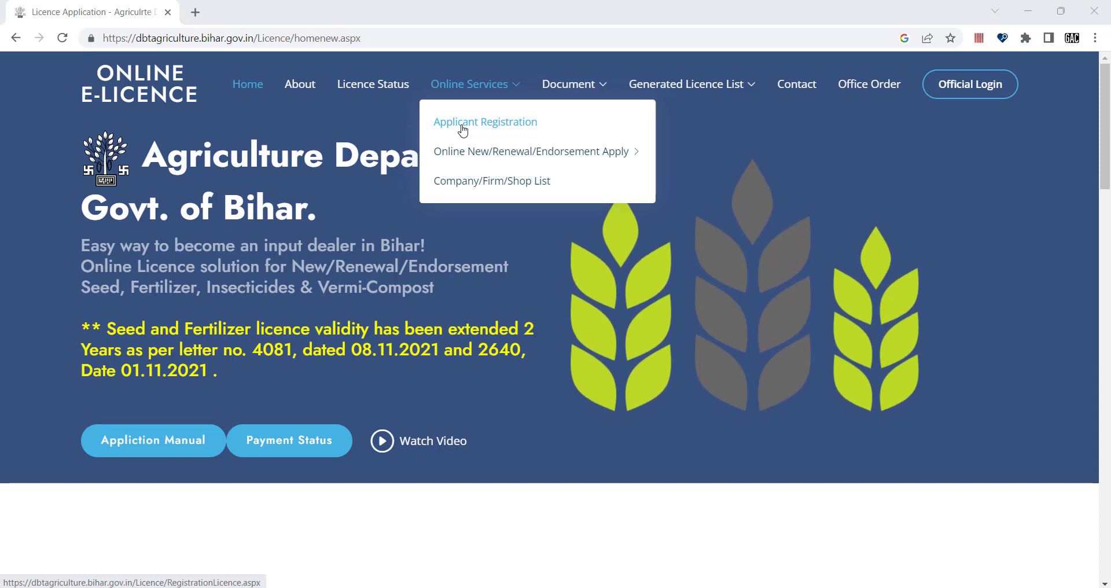
{"action": "mouse_move", "coordinate": [453, 156]}
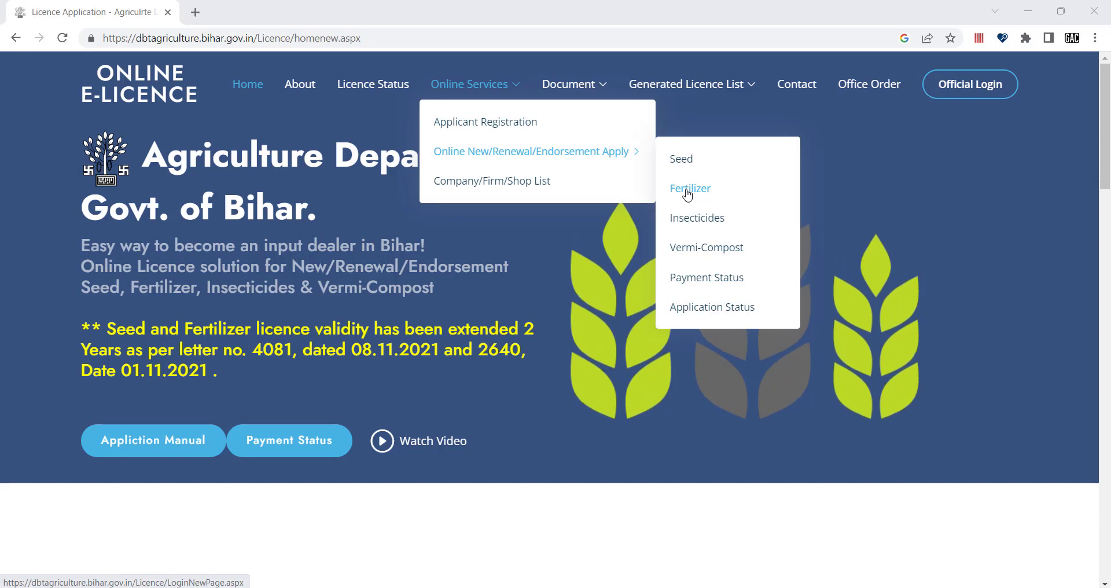
{"action": "left_click", "coordinate": [687, 191]}
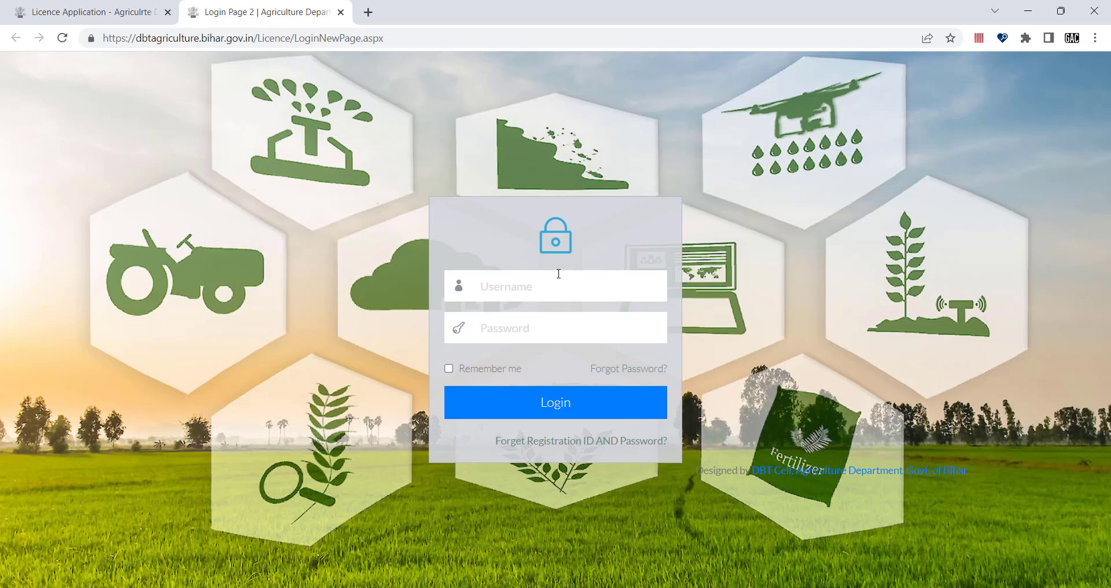
{"action": "left_click", "coordinate": [518, 287]}
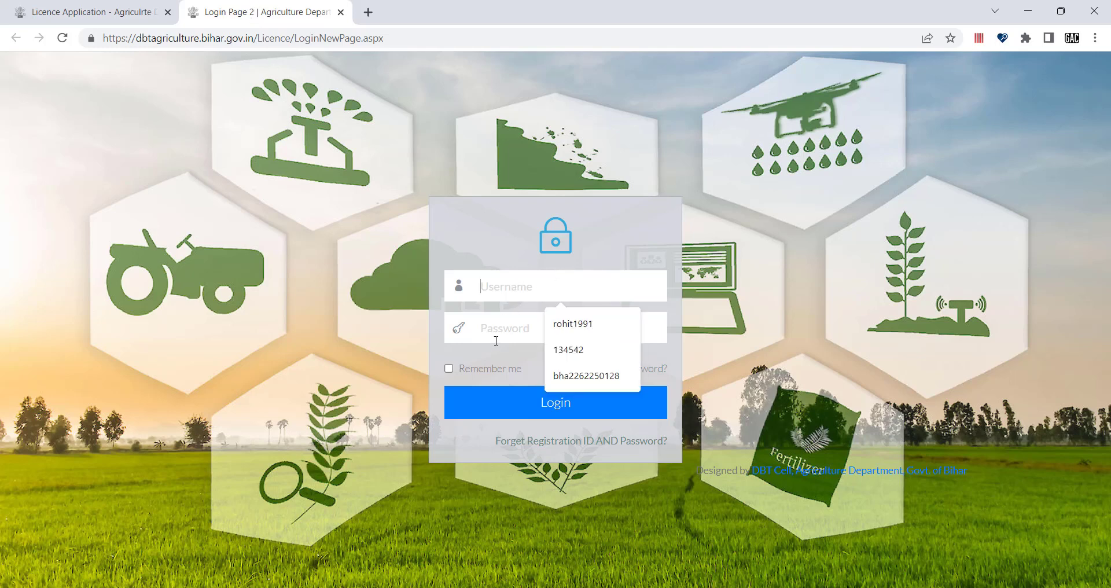
{"action": "left_click", "coordinate": [490, 360]}
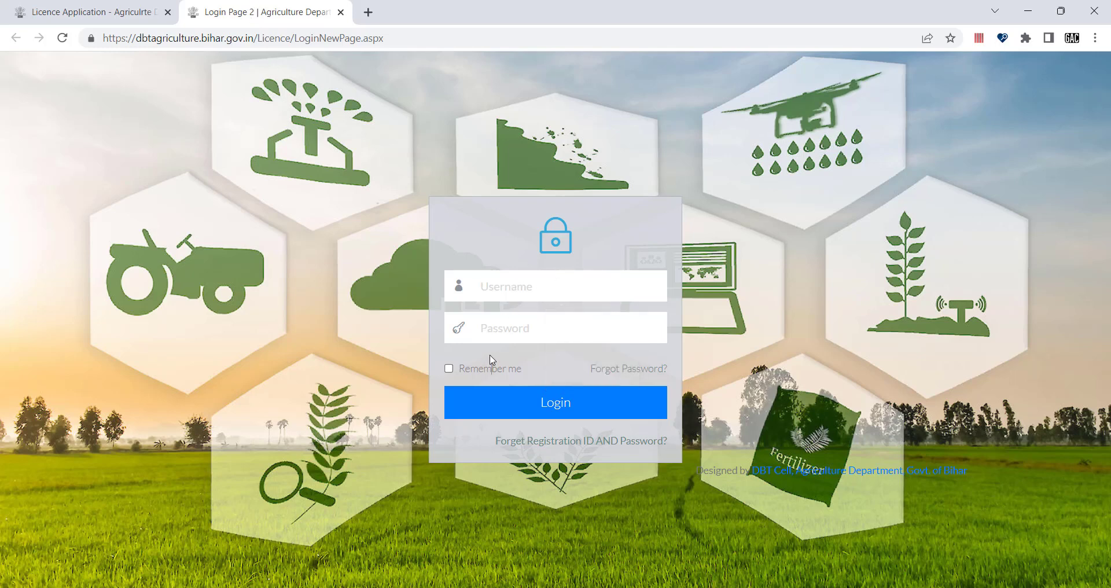
{"action": "left_click", "coordinate": [497, 290]}
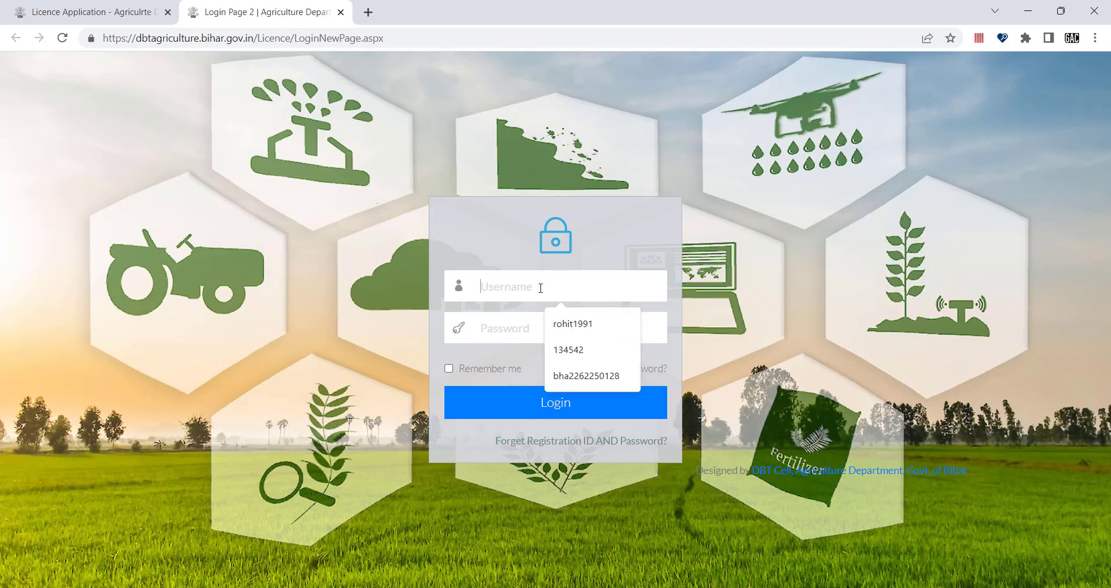
{"action": "left_click", "coordinate": [517, 324]}
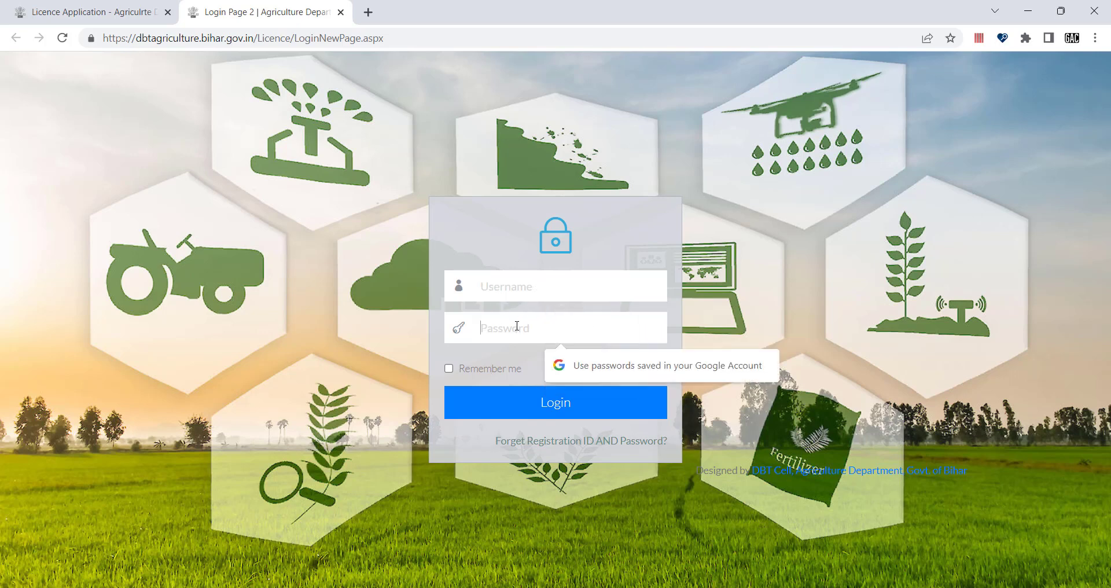
{"action": "left_click", "coordinate": [514, 283]}
{"action": "left_click", "coordinate": [478, 226]}
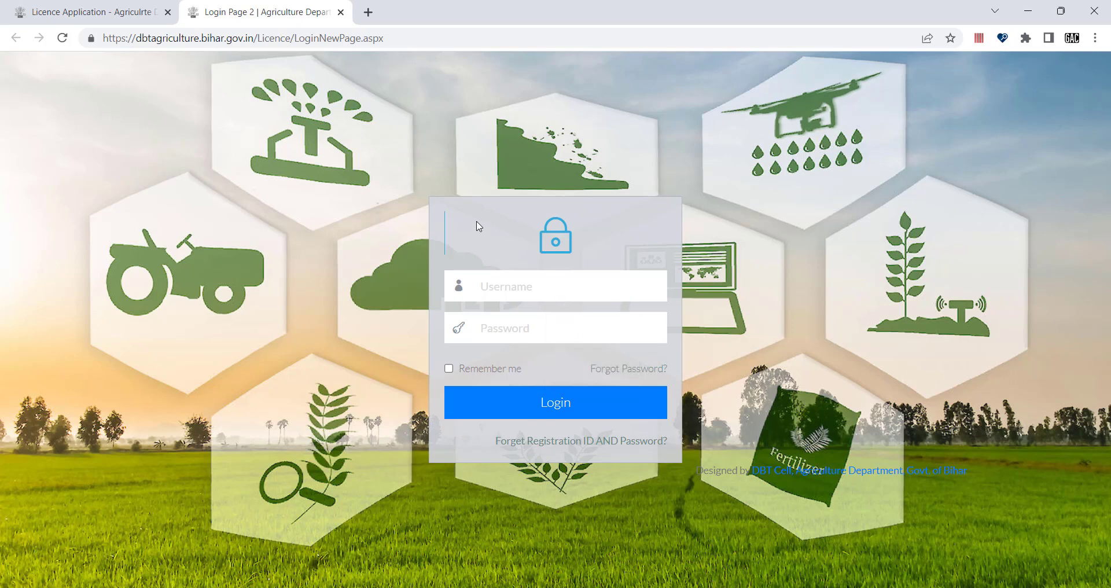
{"action": "left_click", "coordinate": [506, 292]}
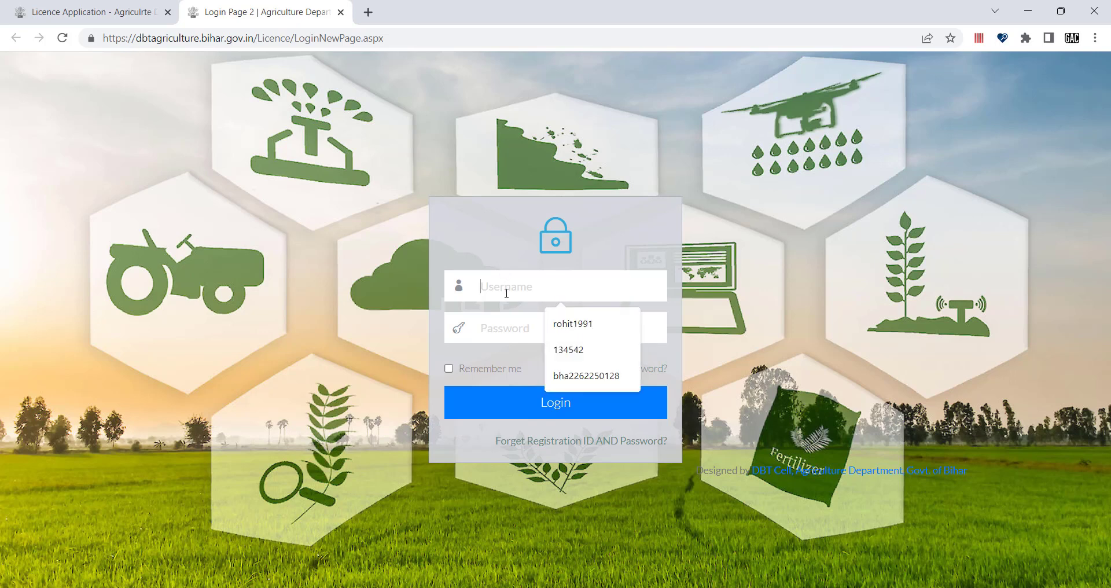
{"action": "left_click", "coordinate": [490, 234]}
{"action": "left_click", "coordinate": [490, 328]}
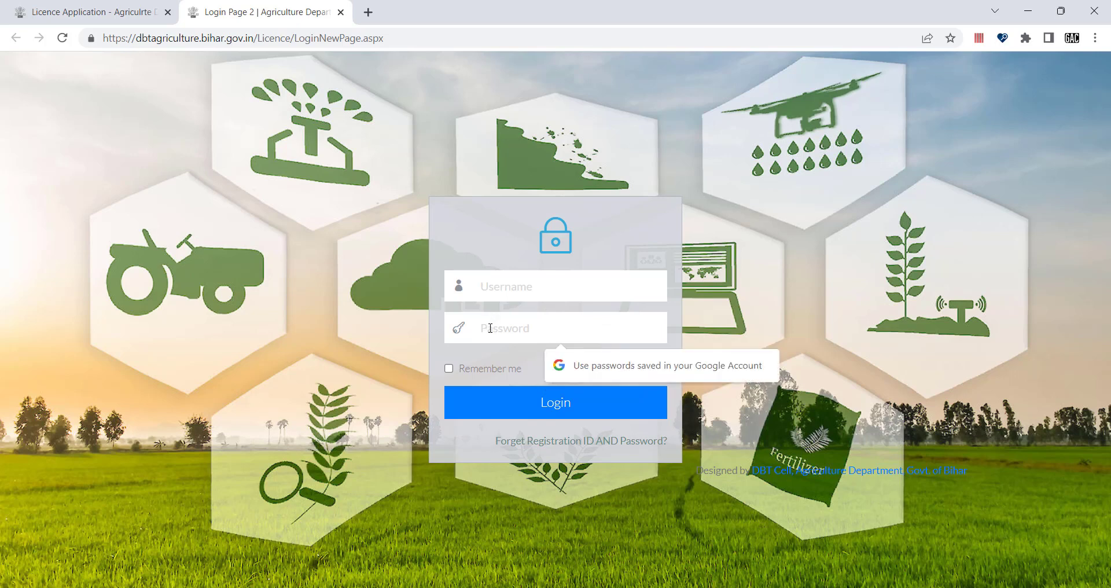
{"action": "left_click", "coordinate": [490, 357]}
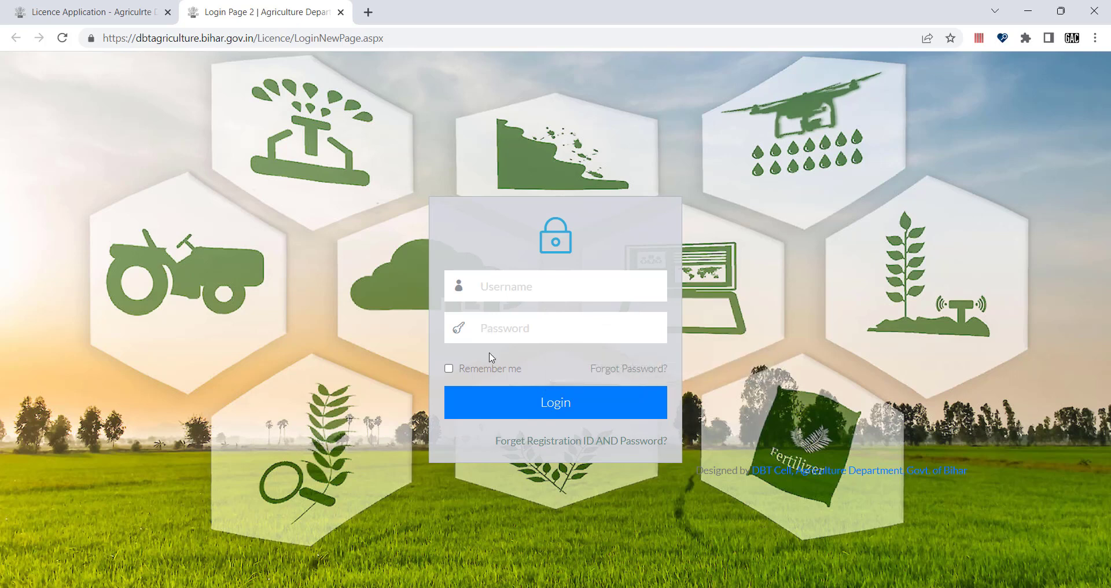
{"action": "left_click", "coordinate": [505, 286]}
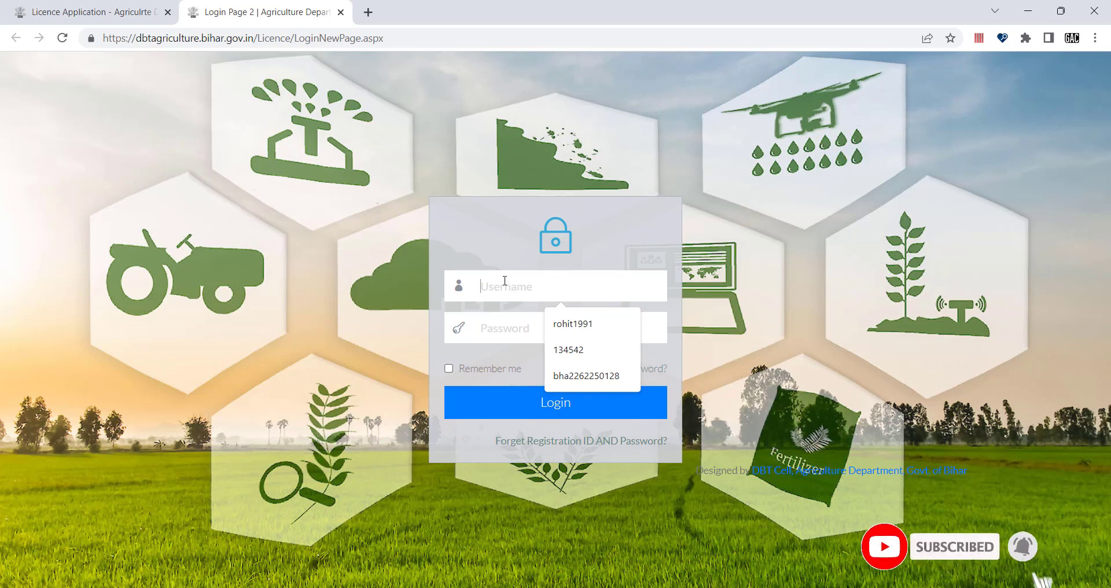
{"action": "left_click", "coordinate": [490, 230]}
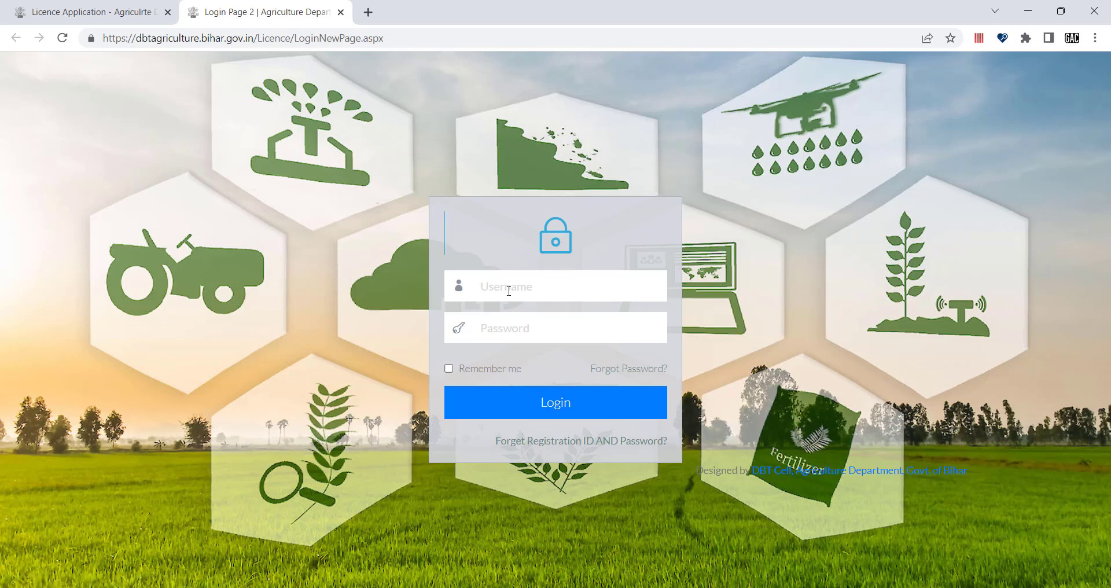
{"action": "left_click", "coordinate": [499, 330]}
{"action": "left_click", "coordinate": [512, 352]}
{"action": "left_click", "coordinate": [605, 446]}
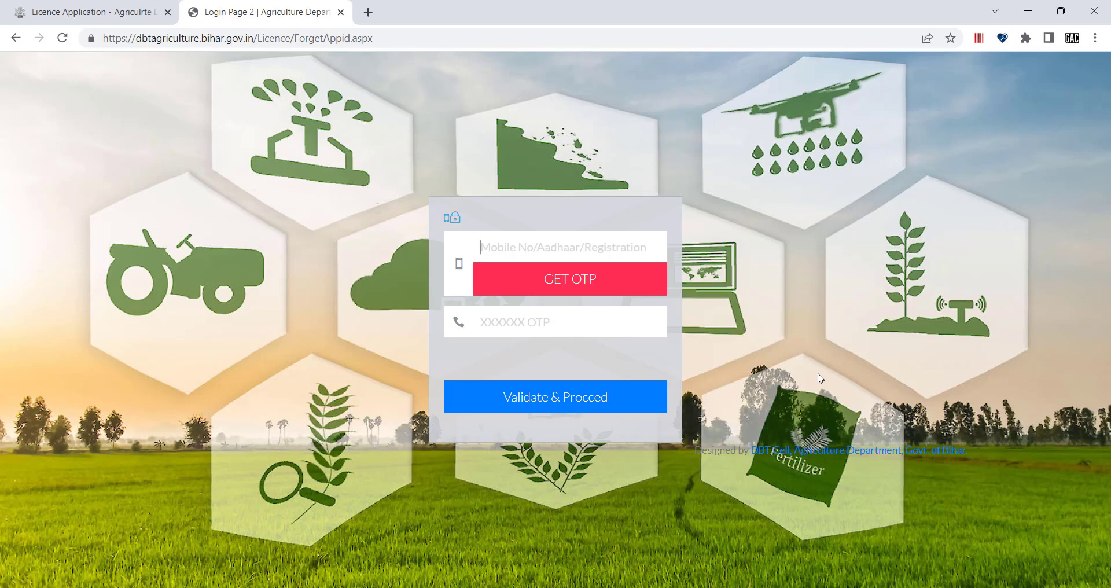
{"action": "left_click", "coordinate": [15, 38]}
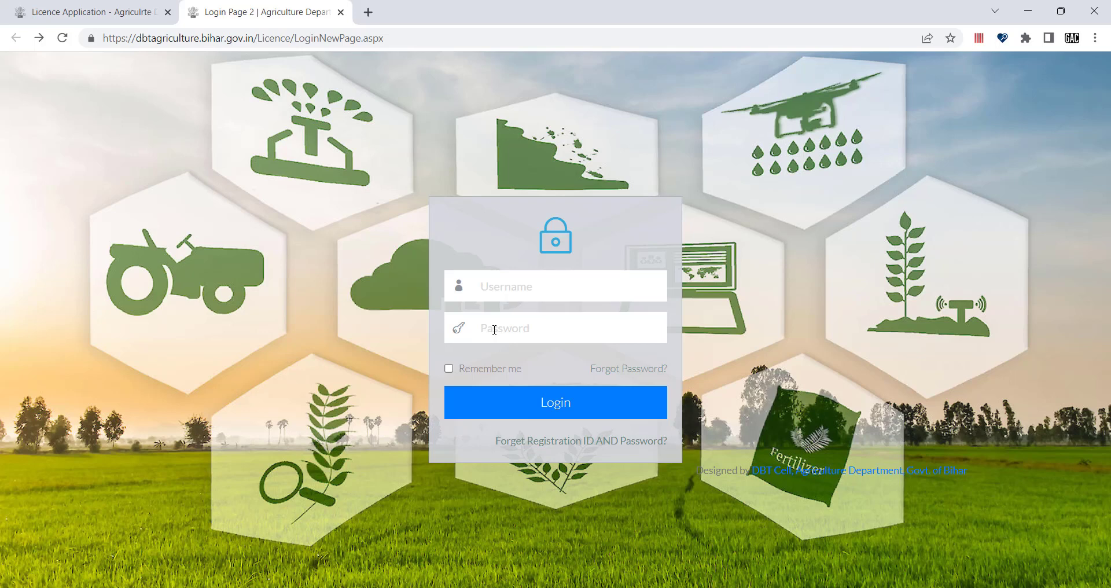
Step: Log in using the saved registration ID as username and the account password
{"action": "left_click", "coordinate": [526, 287]}
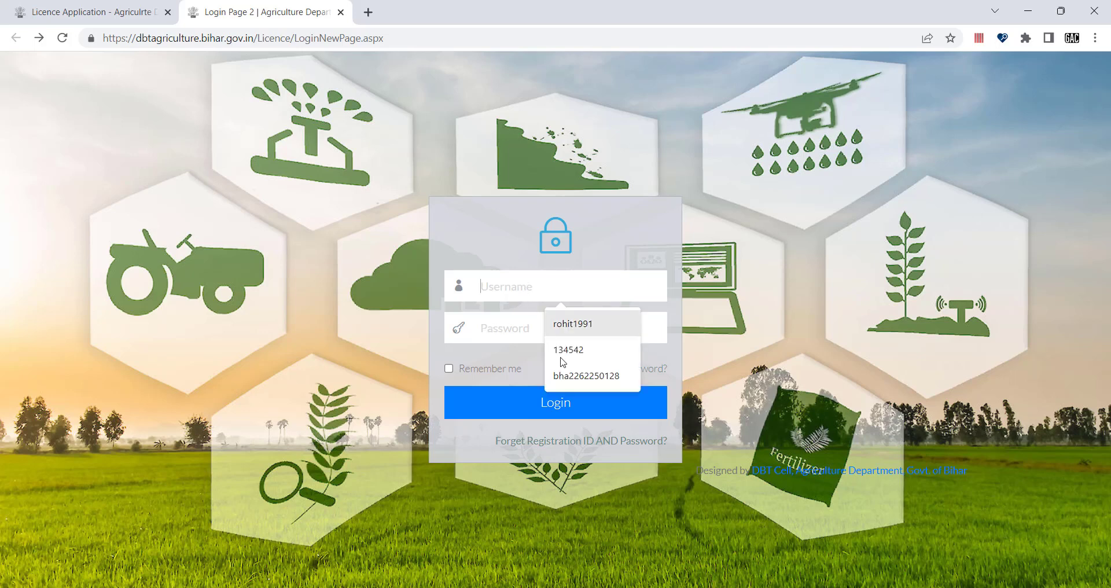
{"action": "left_click", "coordinate": [576, 382]}
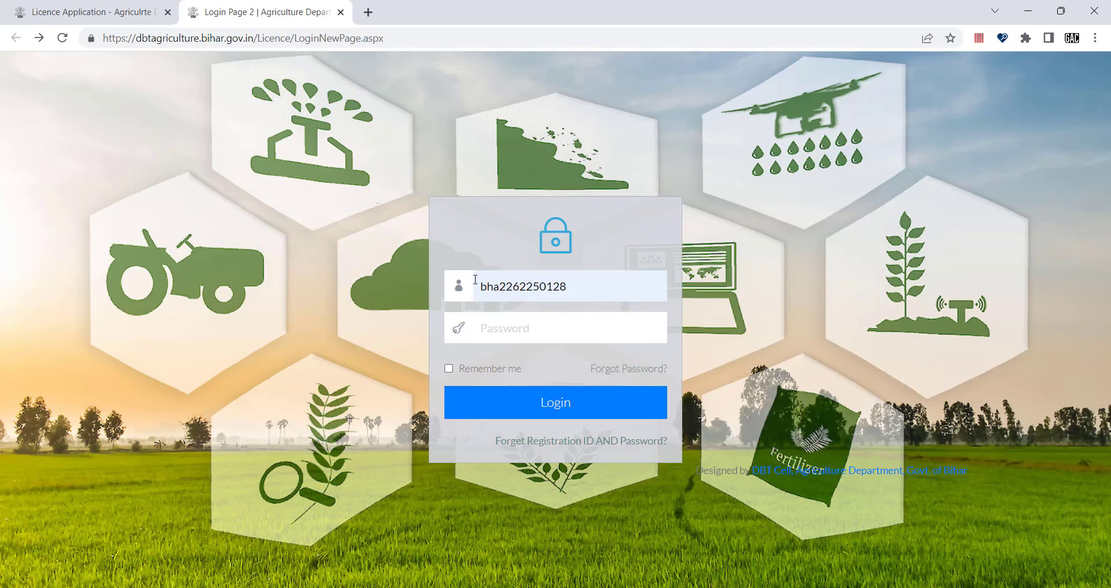
{"action": "left_click", "coordinate": [501, 331]}
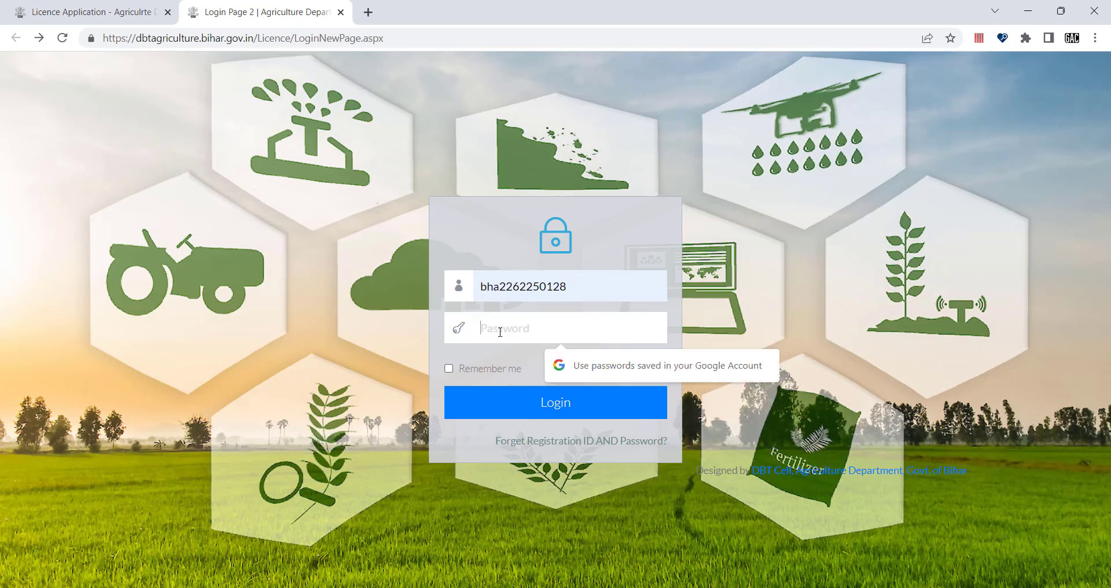
{"action": "type", "text": "•••"}
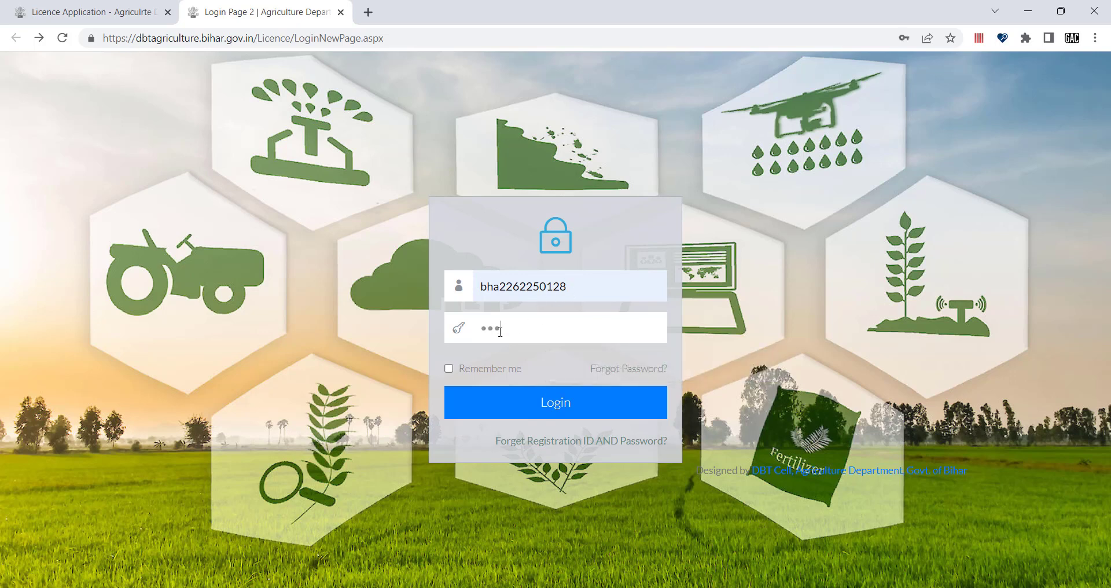
{"action": "key", "text": "BackSpace"}
{"action": "key", "text": "BackSpace"}
{"action": "key", "text": "BackSpace"}
{"action": "type", "text": "••••"}
{"action": "left_click", "coordinate": [551, 405]}
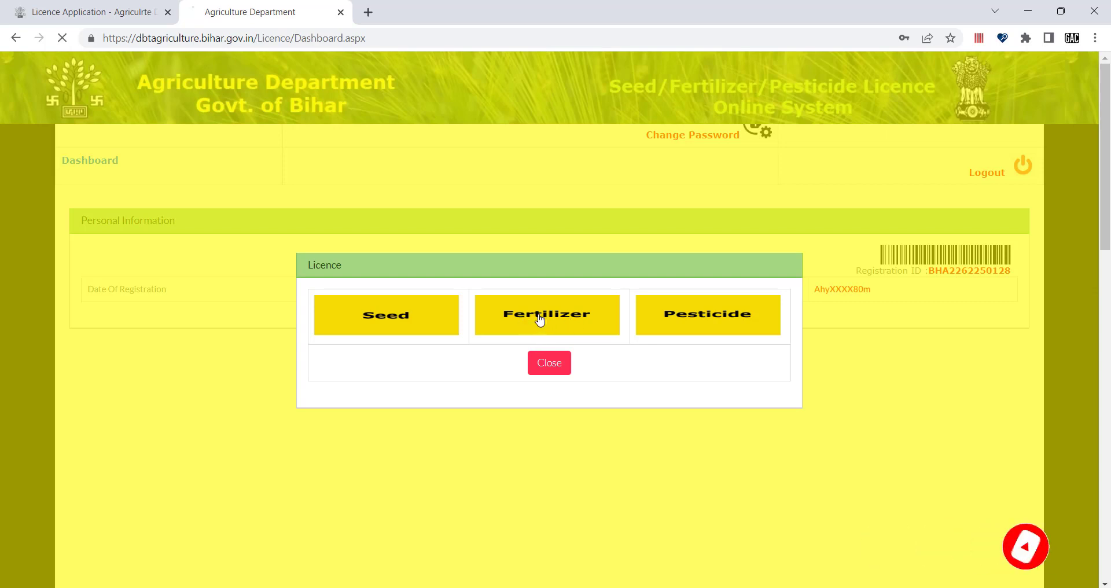
Step: Choose the Fertilizer licence, dismiss the registration notice, and review the registration ID and PAN
{"action": "left_click", "coordinate": [539, 321]}
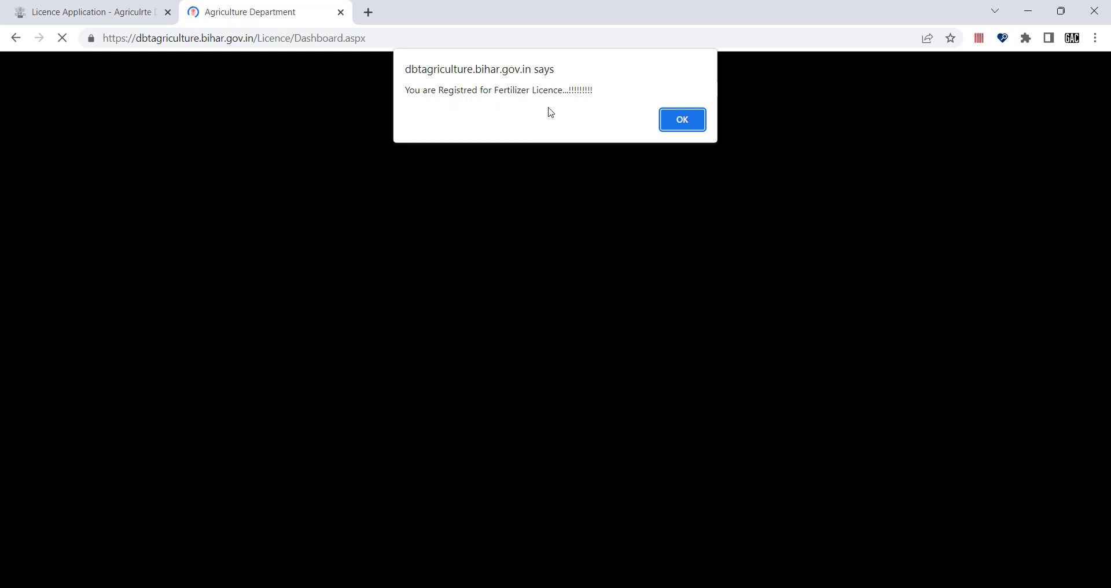
{"action": "left_click", "coordinate": [680, 119]}
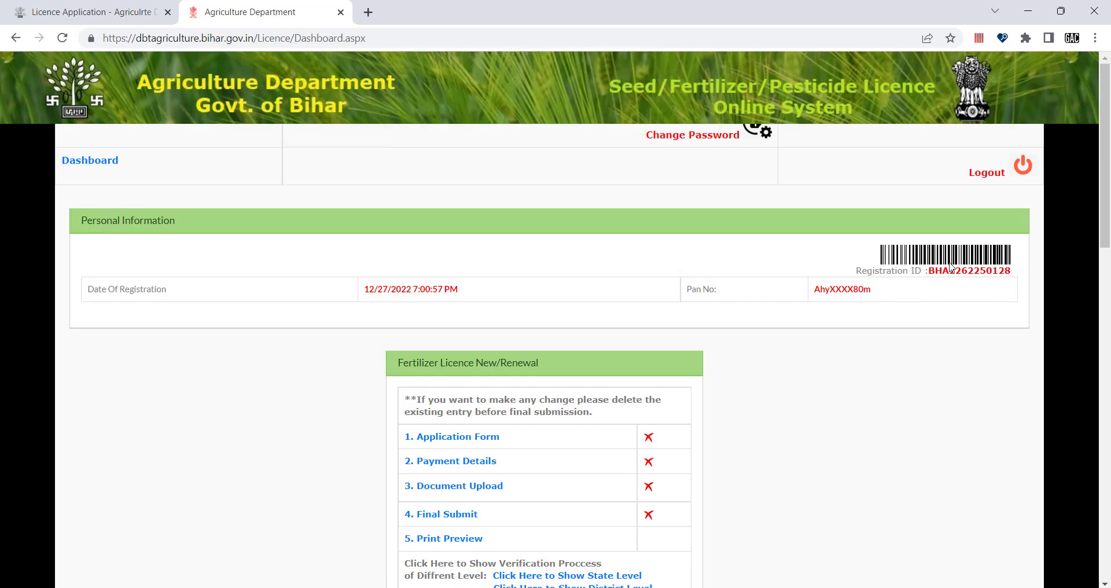
{"action": "left_click_drag", "start_coordinate": [940, 274], "coordinate": [1017, 276]}
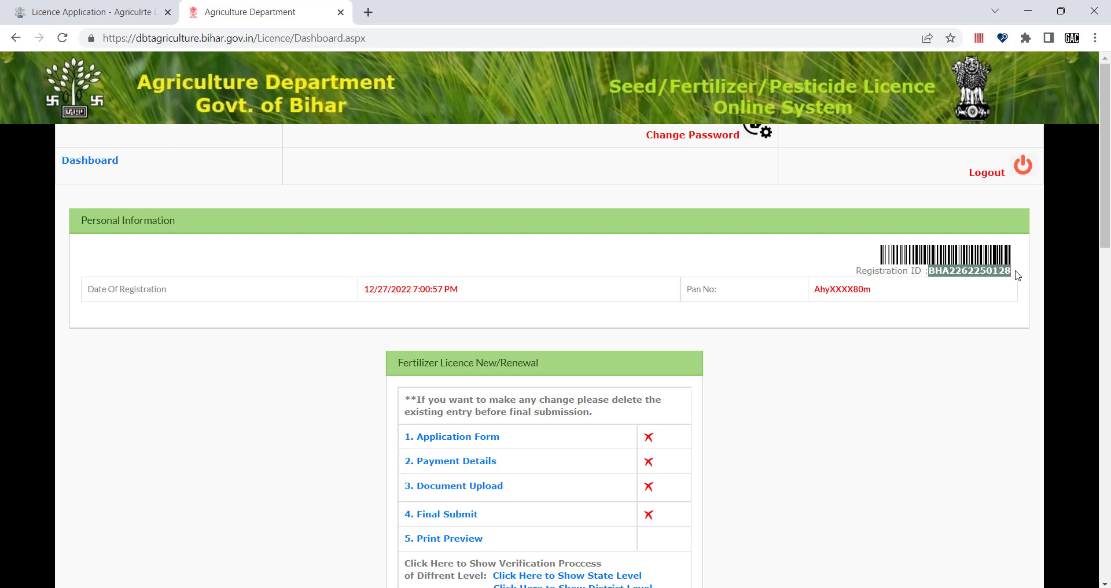
{"action": "left_click", "coordinate": [896, 375]}
{"action": "left_click_drag", "start_coordinate": [893, 295], "coordinate": [814, 289]}
{"action": "left_click", "coordinate": [313, 348]}
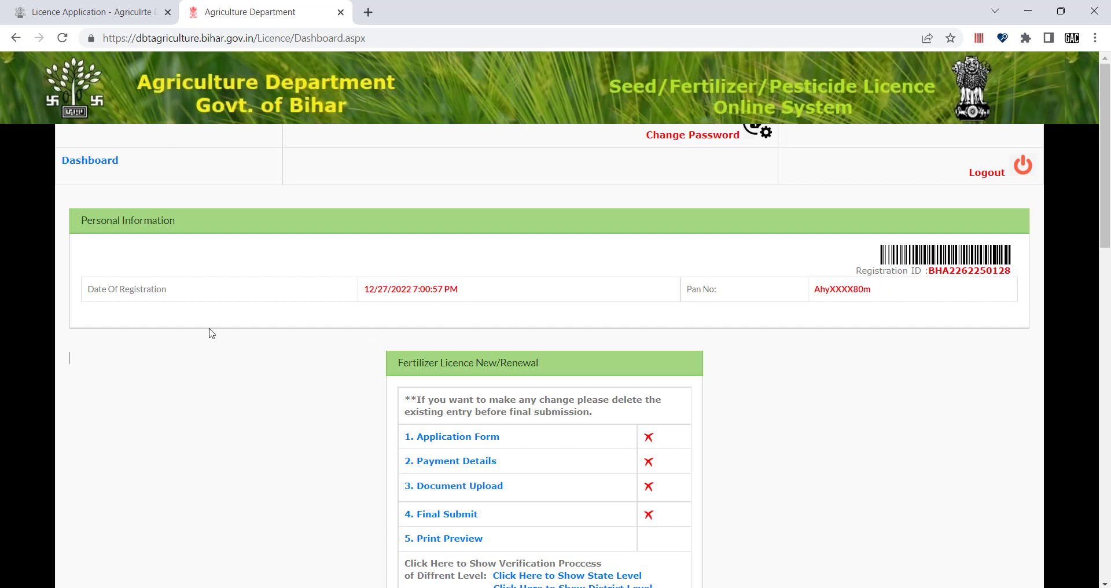
Step: Open '1. Application Form' under Fertilizer Licence New/Renewal
{"action": "scroll", "coordinate": [225, 379], "scroll_direction": "down", "scroll_amount": 1}
{"action": "scroll", "coordinate": [225, 379], "scroll_direction": "down", "scroll_amount": 1}
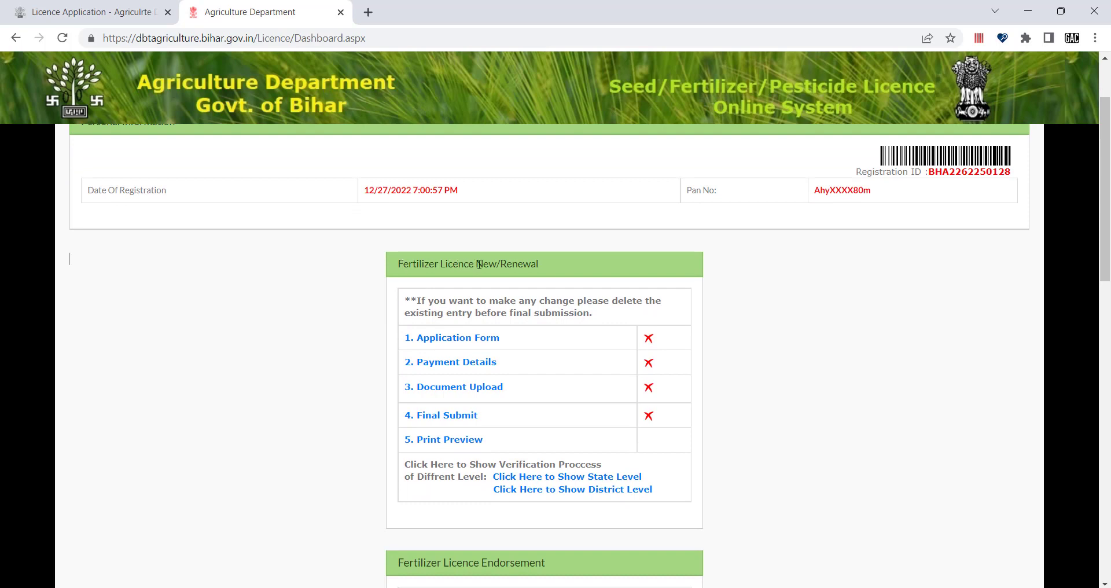
{"action": "left_click_drag", "start_coordinate": [556, 272], "coordinate": [415, 288]}
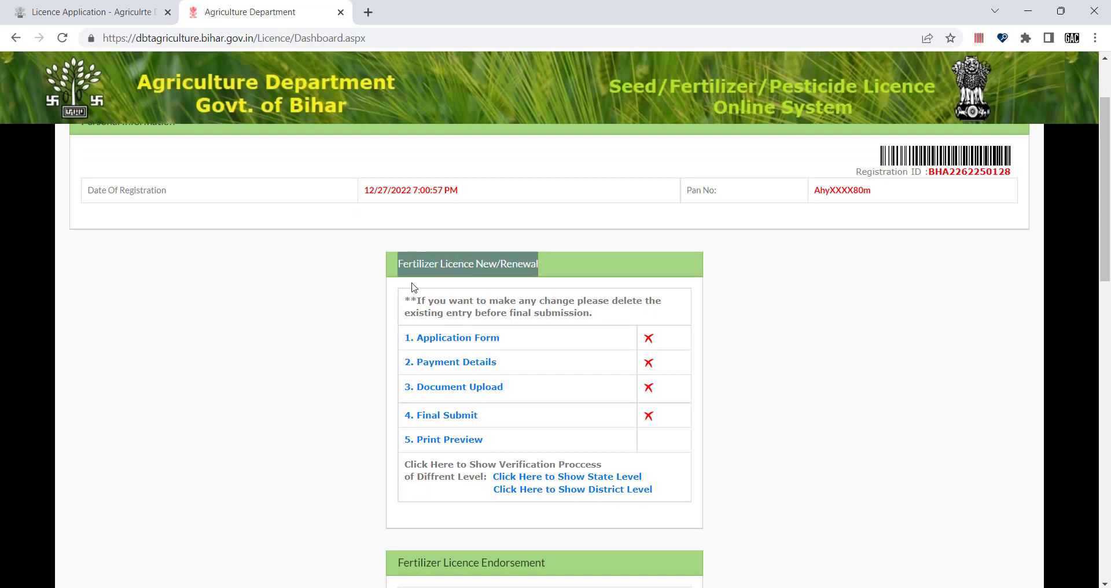
{"action": "left_click", "coordinate": [479, 264]}
{"action": "left_click_drag", "start_coordinate": [440, 265], "coordinate": [497, 264]}
{"action": "left_click", "coordinate": [560, 266]}
{"action": "scroll", "coordinate": [507, 394], "scroll_direction": "down", "scroll_amount": 4}
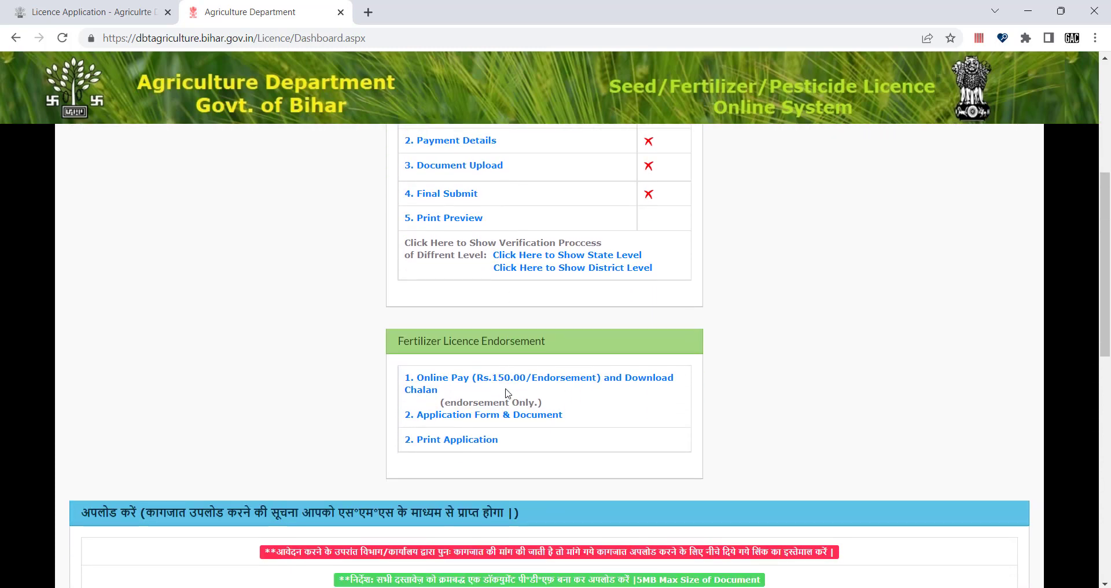
{"action": "scroll", "coordinate": [507, 394], "scroll_direction": "down", "scroll_amount": 2}
{"action": "scroll", "coordinate": [508, 393], "scroll_direction": "up", "scroll_amount": 6}
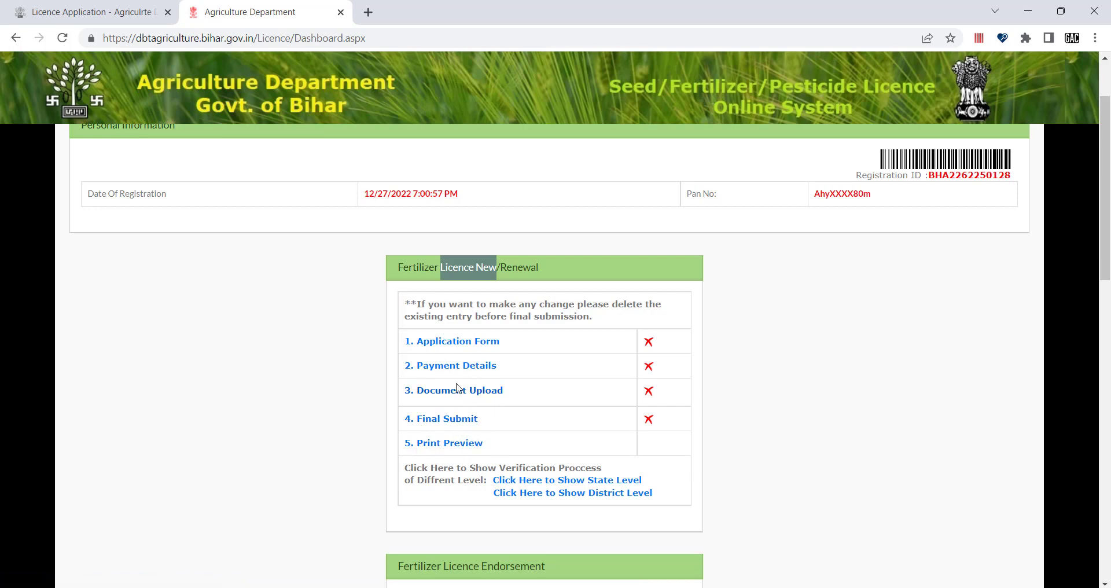
{"action": "left_click", "coordinate": [455, 346]}
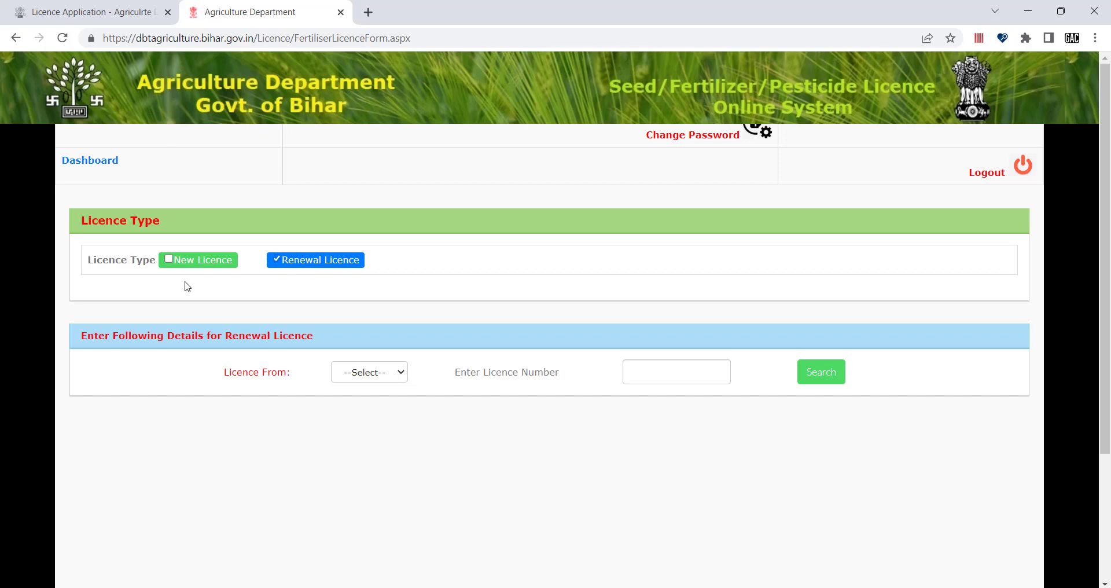
Step: Switch to New Licence and expand Category of Product to show FCO and Non-FCO
{"action": "left_click", "coordinate": [169, 260]}
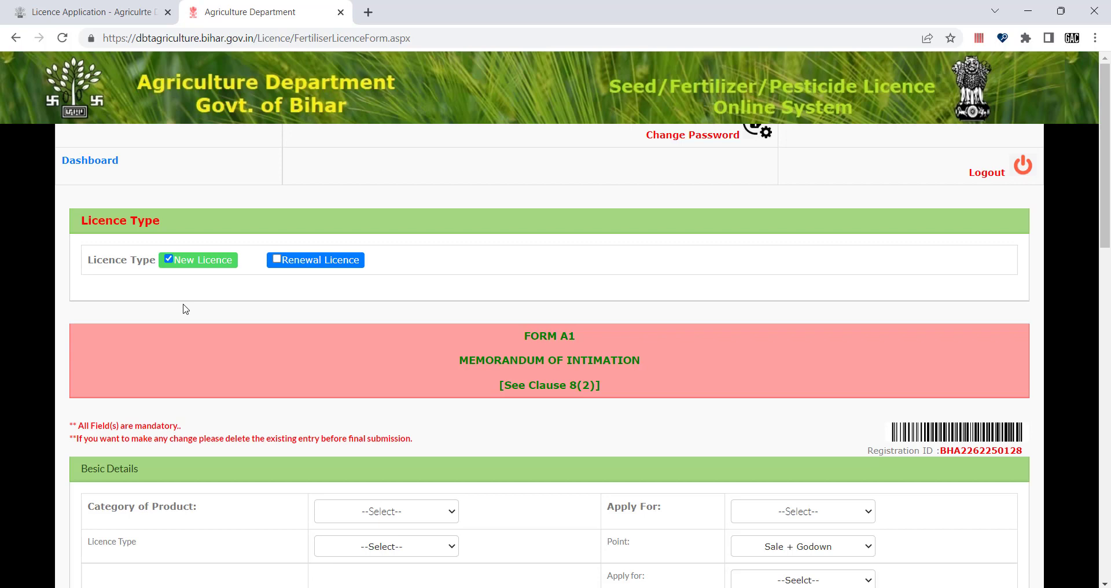
{"action": "scroll", "coordinate": [288, 372], "scroll_direction": "down", "scroll_amount": 1}
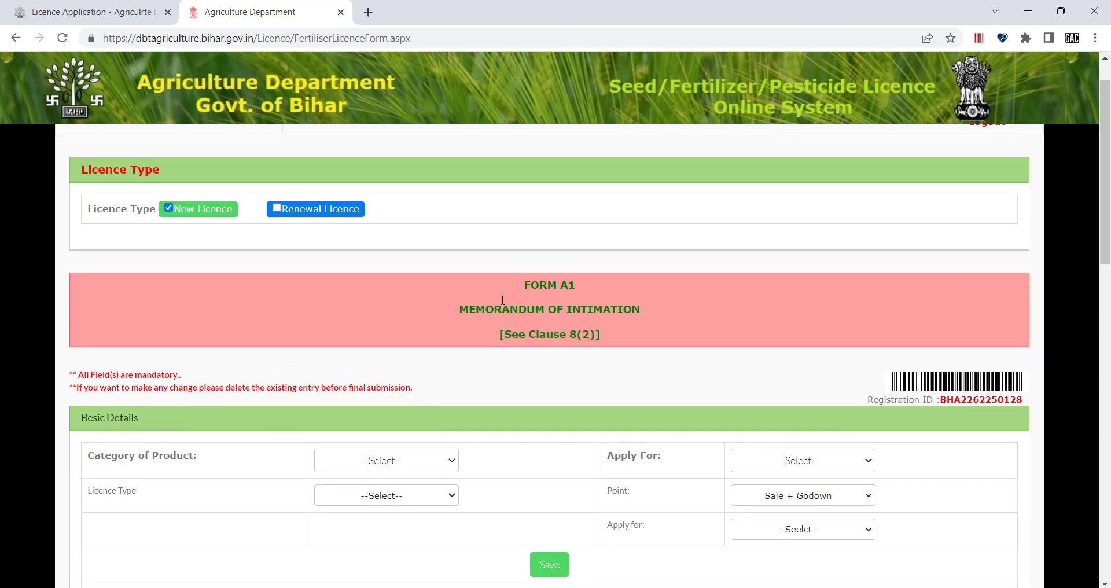
{"action": "scroll", "coordinate": [467, 372], "scroll_direction": "down", "scroll_amount": 1}
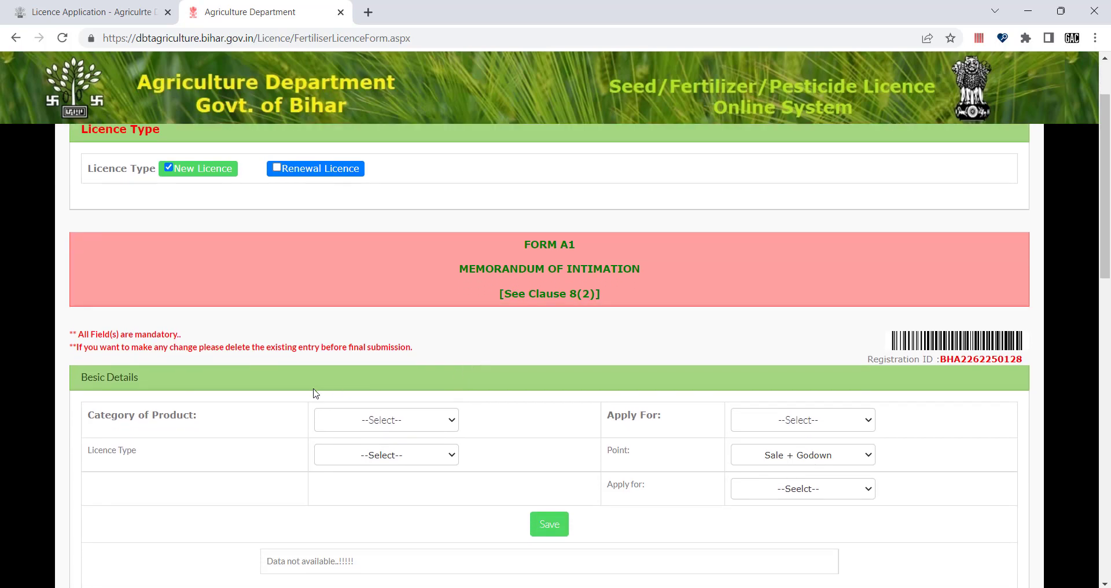
{"action": "scroll", "coordinate": [232, 429], "scroll_direction": "down", "scroll_amount": 1}
{"action": "left_click", "coordinate": [355, 393]}
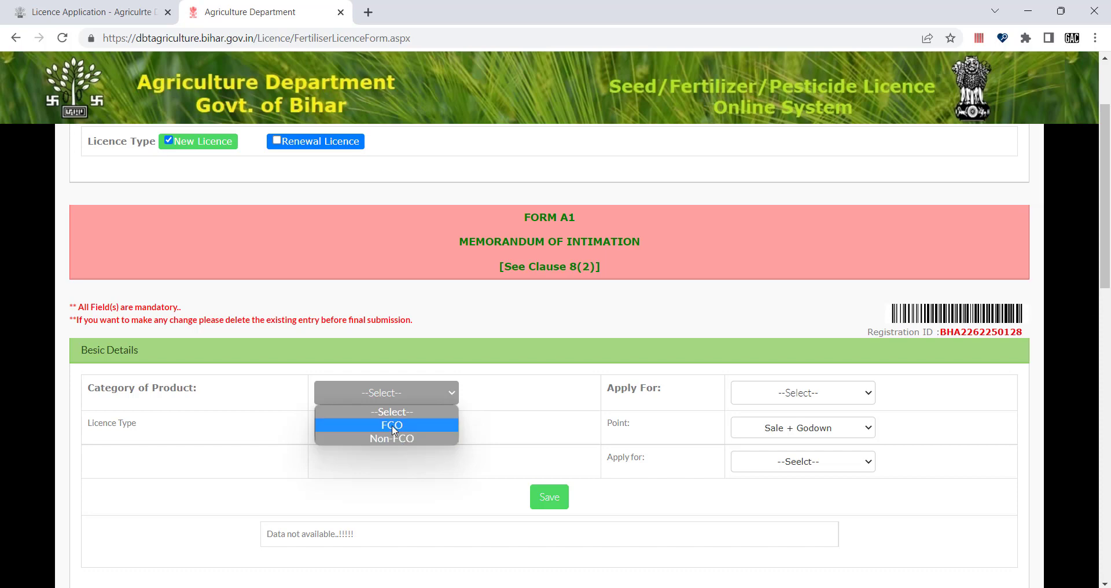
Step: Set product category FCO, licence type District Level, and apply-for Marketing
{"action": "left_click", "coordinate": [392, 425]}
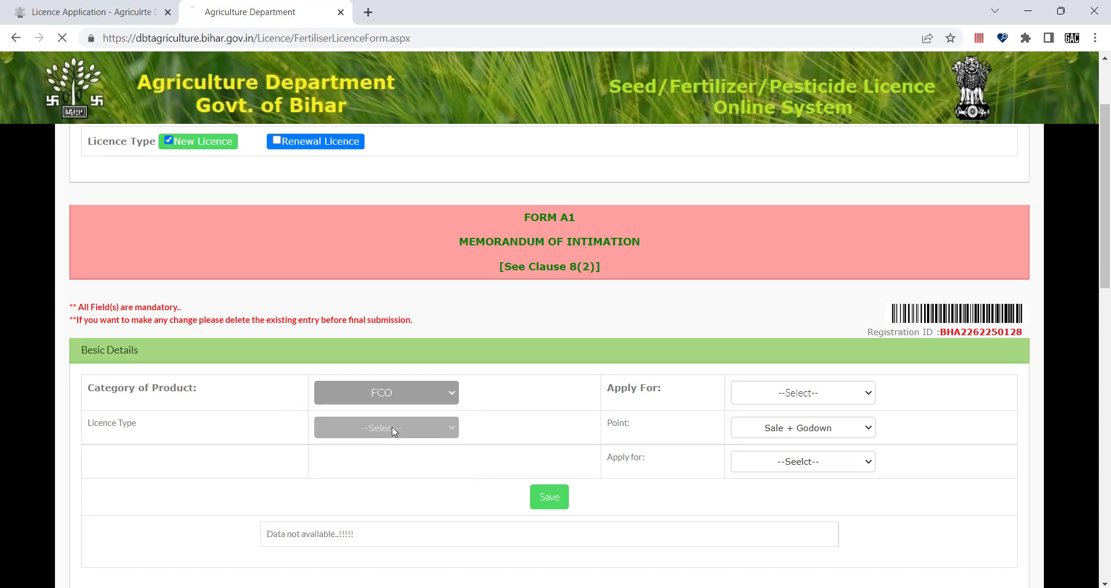
{"action": "scroll", "coordinate": [392, 431], "scroll_direction": "down", "scroll_amount": 3}
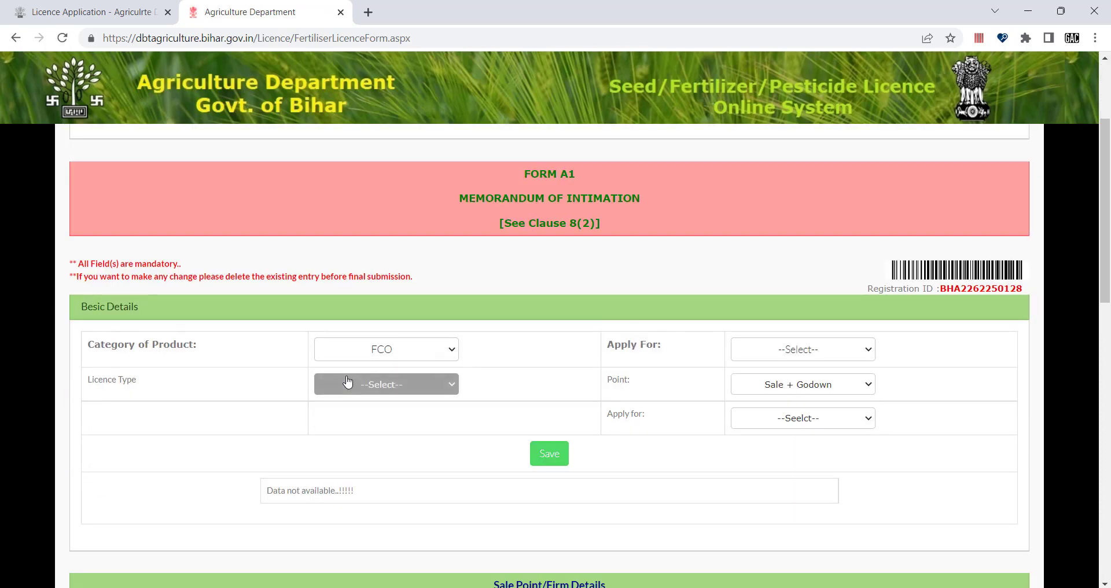
{"action": "left_click", "coordinate": [371, 386]}
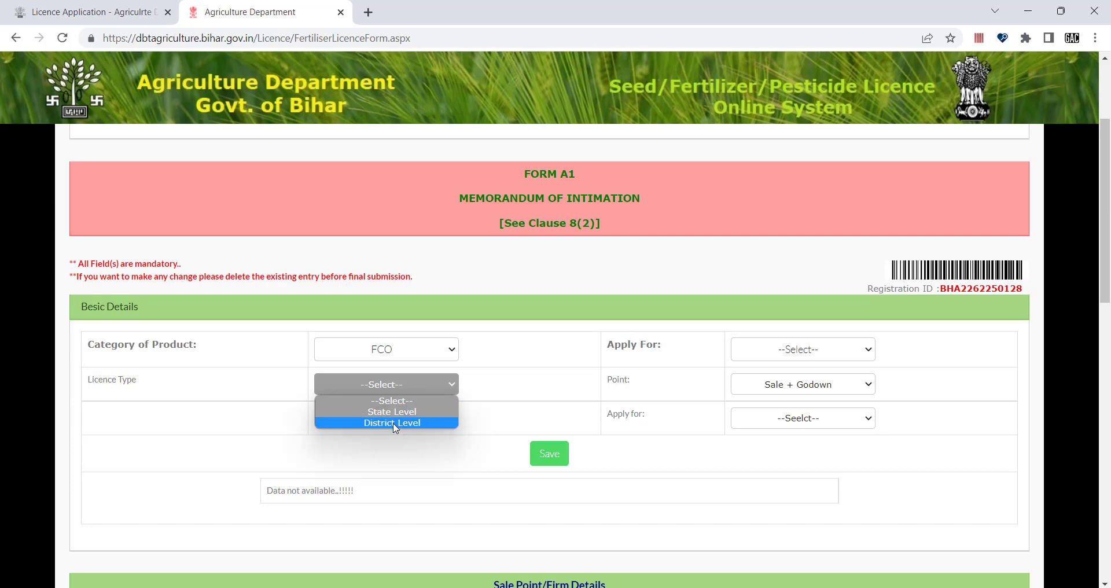
{"action": "left_click", "coordinate": [394, 423]}
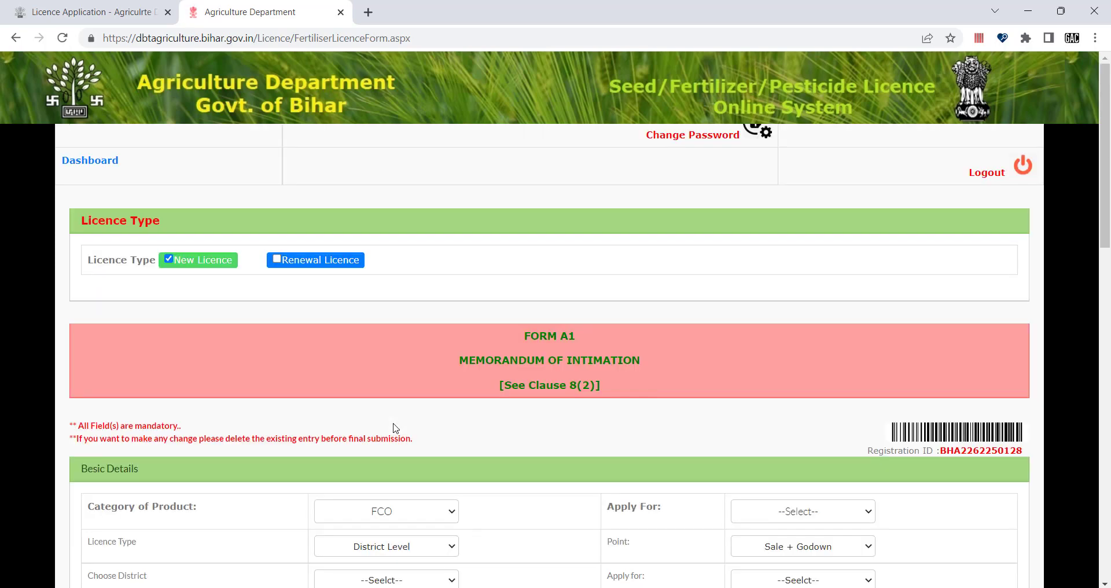
{"action": "scroll", "coordinate": [394, 429], "scroll_direction": "down", "scroll_amount": 4}
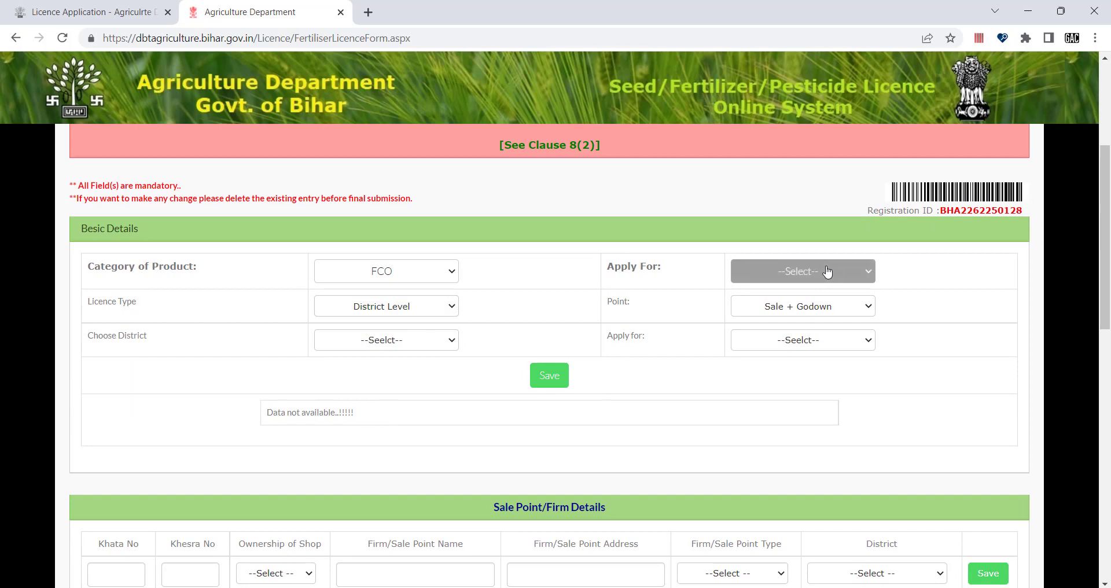
{"action": "left_click", "coordinate": [784, 271]}
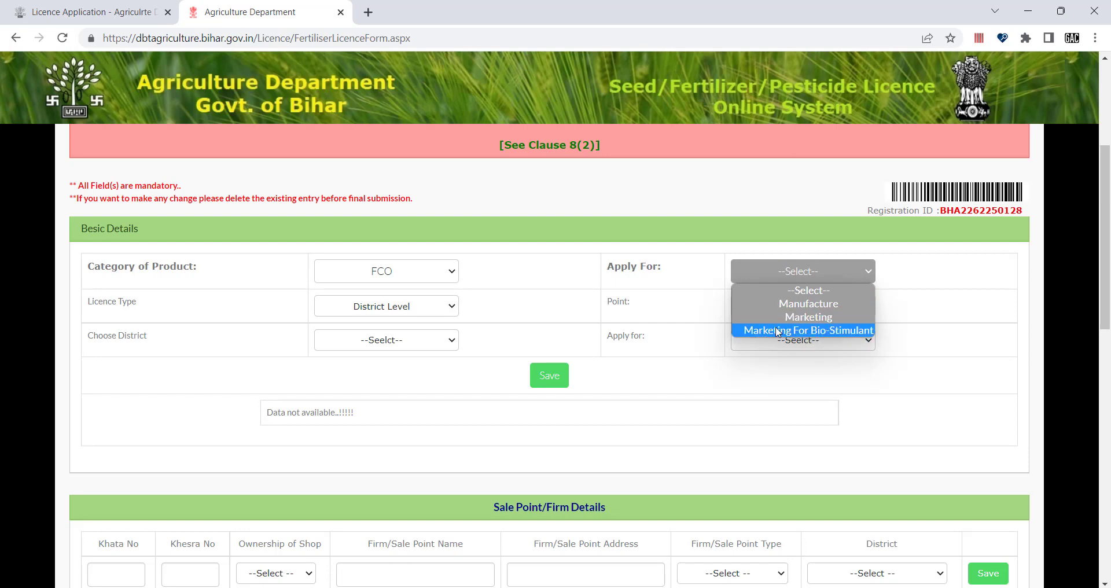
{"action": "left_click", "coordinate": [808, 317]}
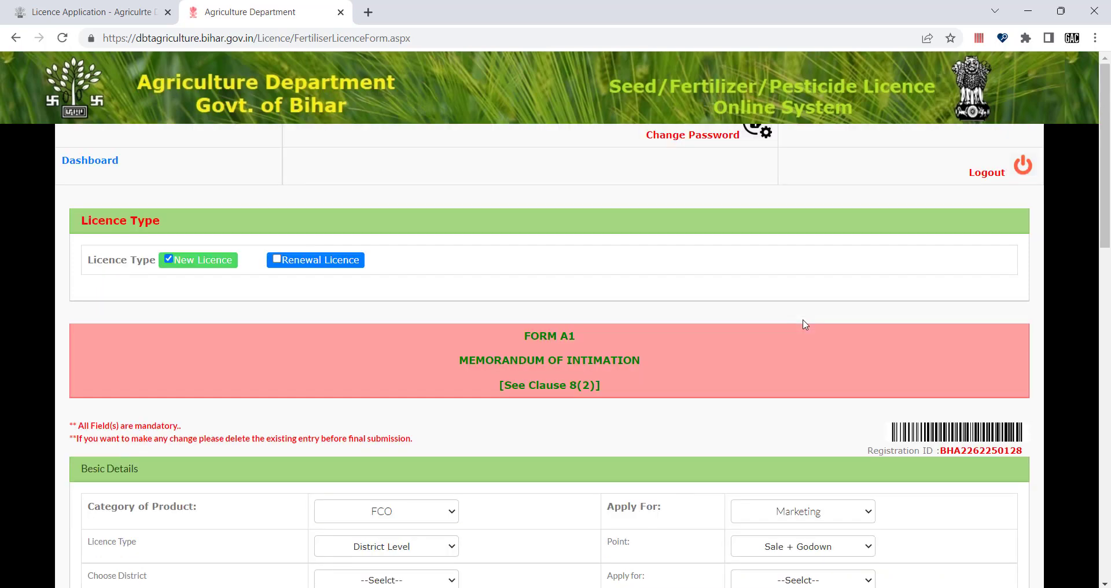
Step: Choose BANKA district and Retail Dealer, then save the Basic Details
{"action": "scroll", "coordinate": [787, 388], "scroll_direction": "down", "scroll_amount": 3}
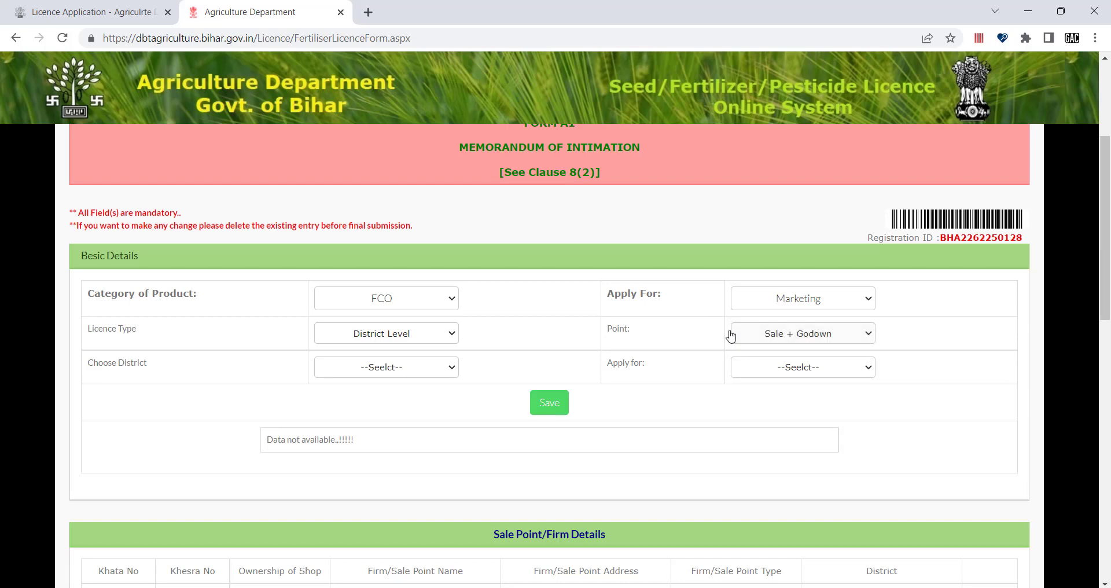
{"action": "left_click", "coordinate": [357, 373]}
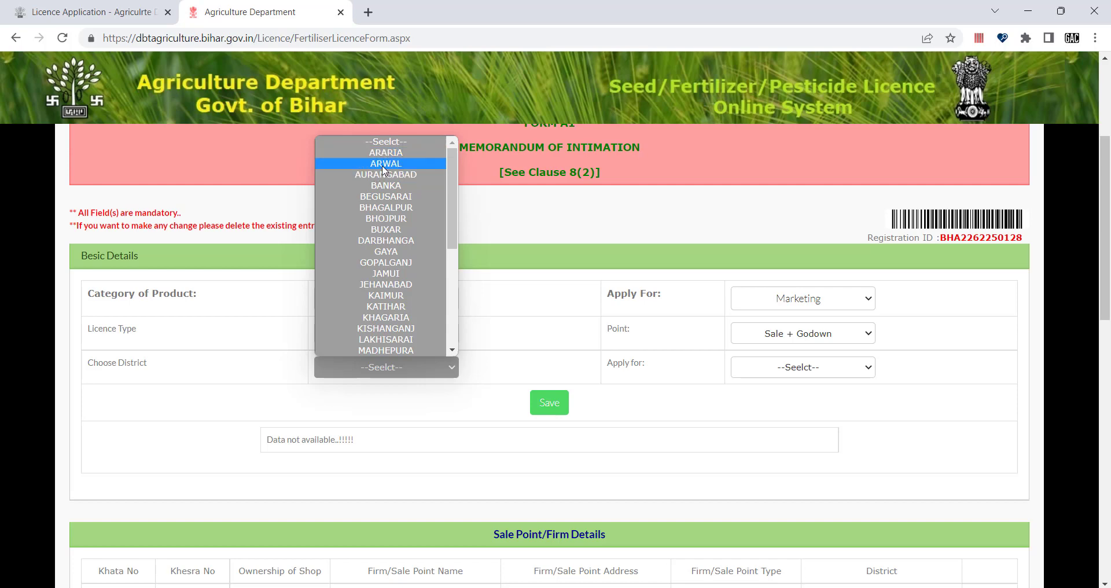
{"action": "left_click", "coordinate": [385, 186]}
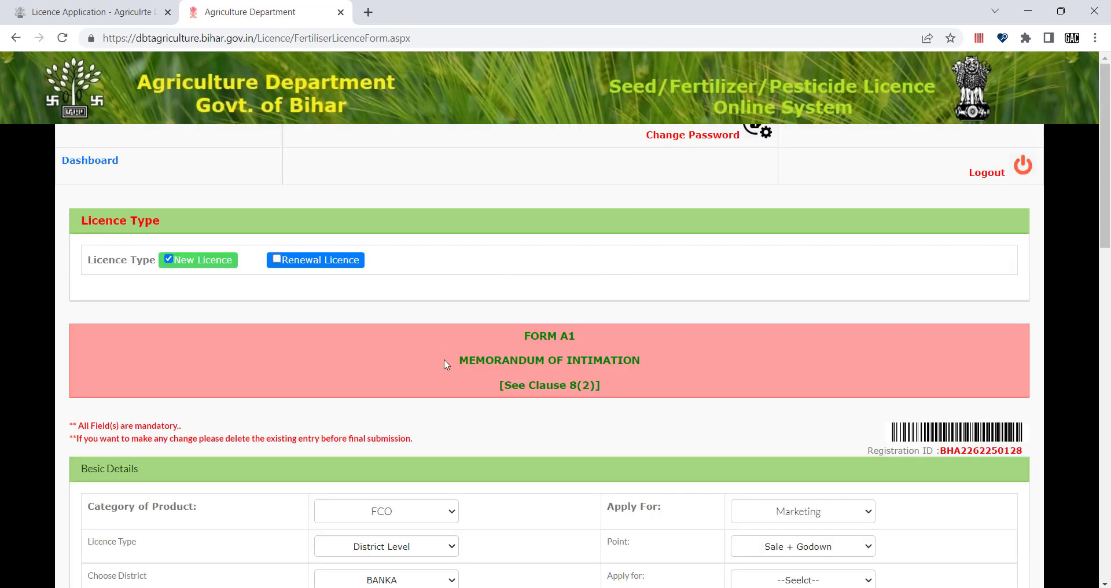
{"action": "scroll", "coordinate": [461, 414], "scroll_direction": "down", "scroll_amount": 4}
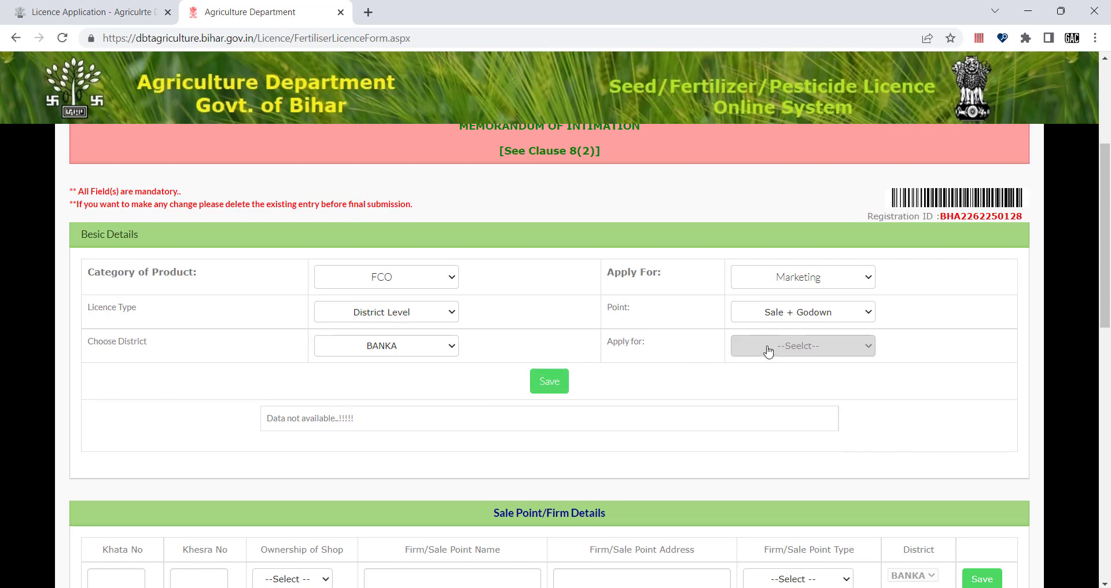
{"action": "left_click", "coordinate": [774, 353]}
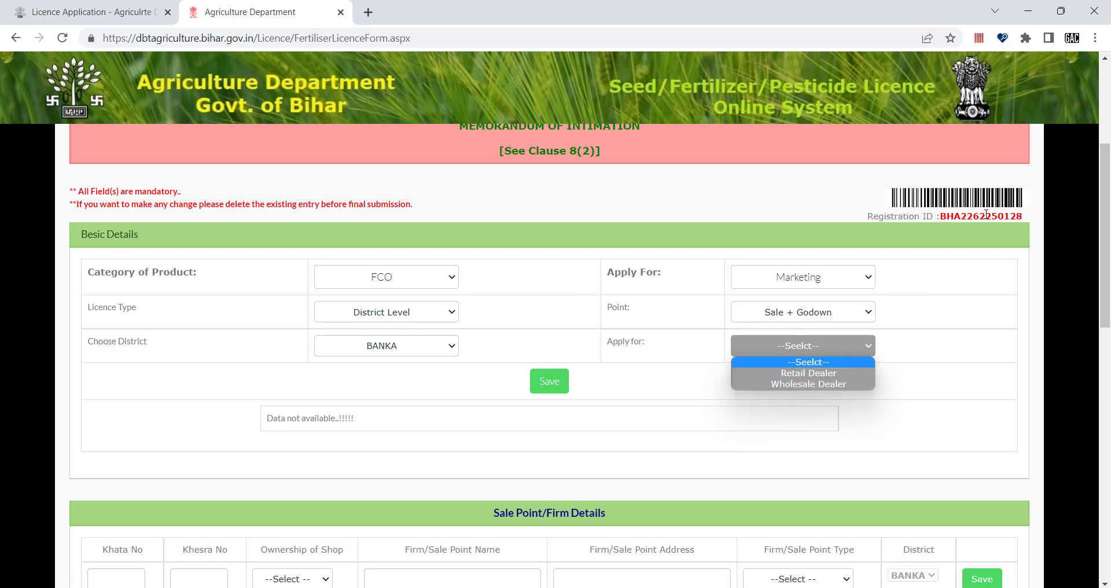
{"action": "left_click", "coordinate": [800, 373]}
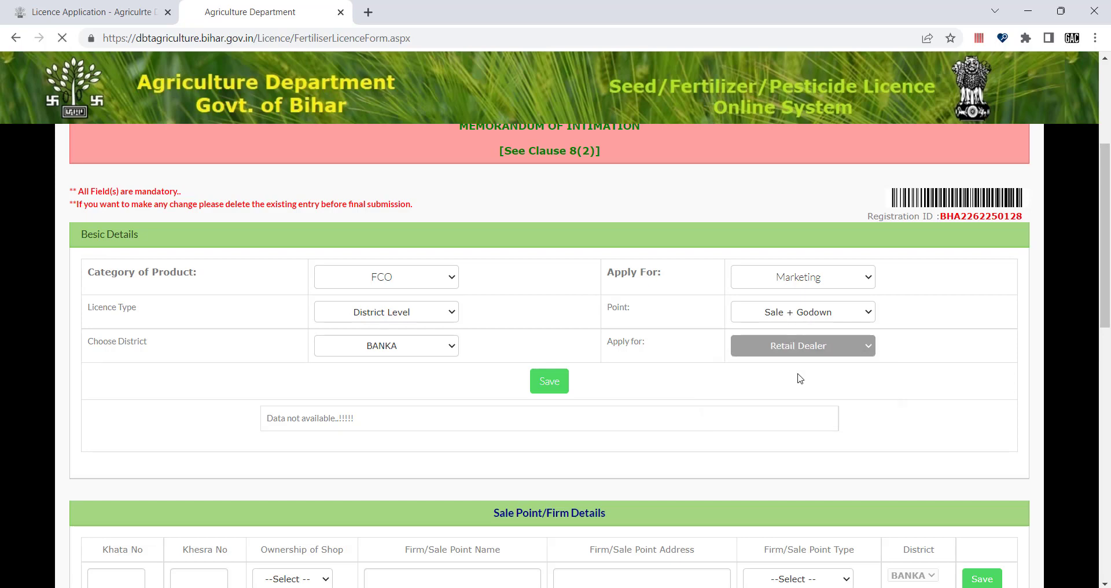
{"action": "scroll", "coordinate": [821, 388], "scroll_direction": "down", "scroll_amount": 3}
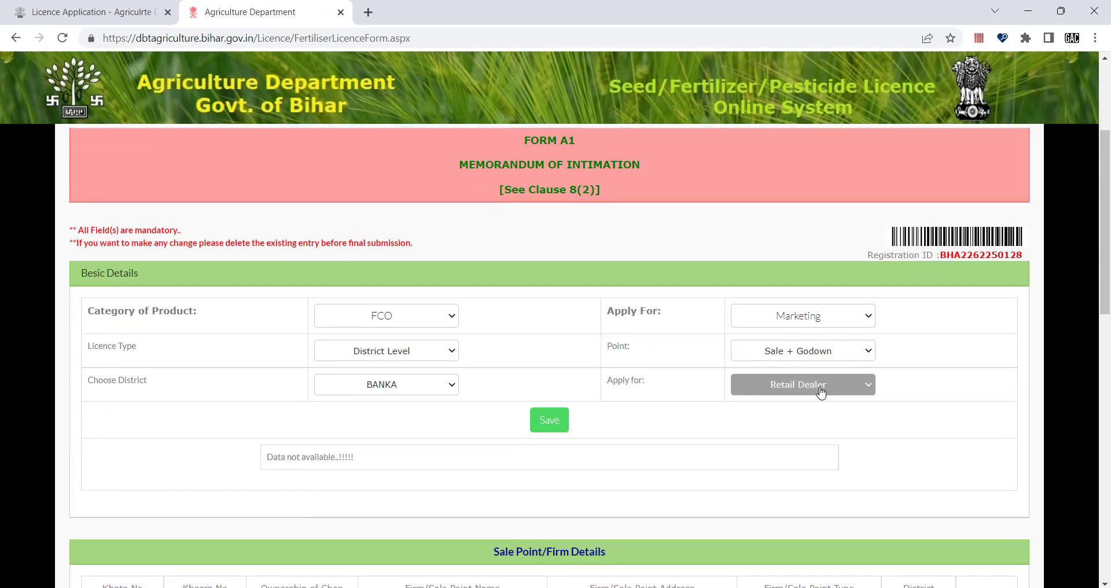
{"action": "left_click", "coordinate": [820, 385]}
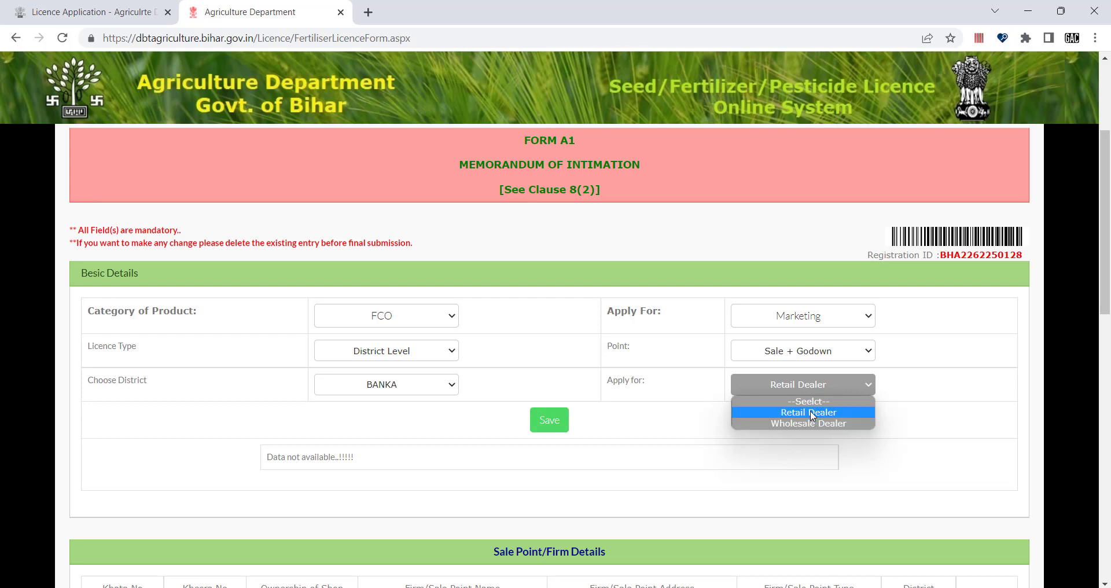
{"action": "left_click", "coordinate": [810, 412]}
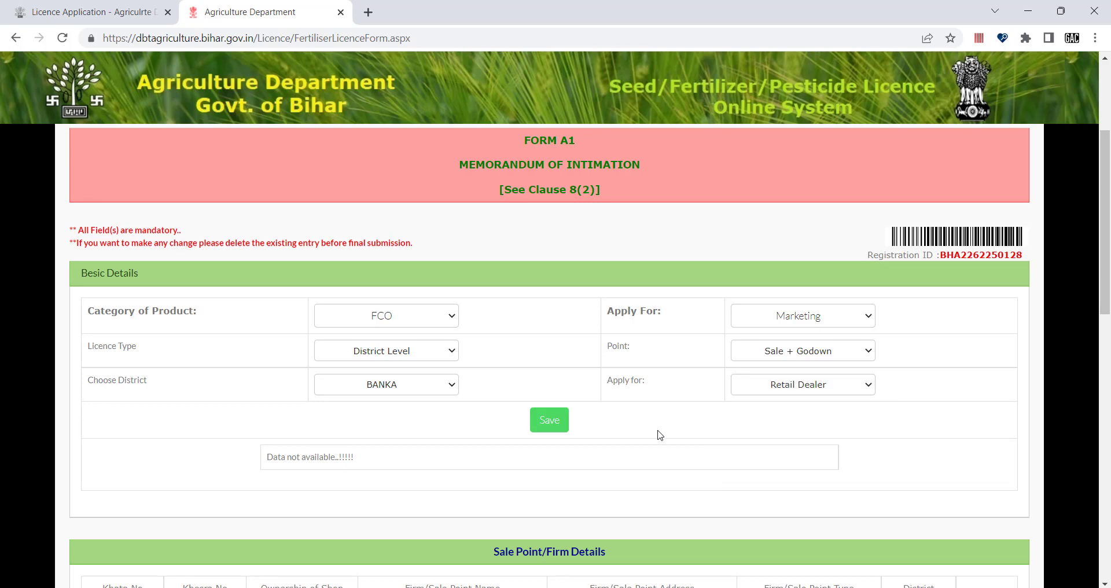
{"action": "left_click", "coordinate": [549, 427]}
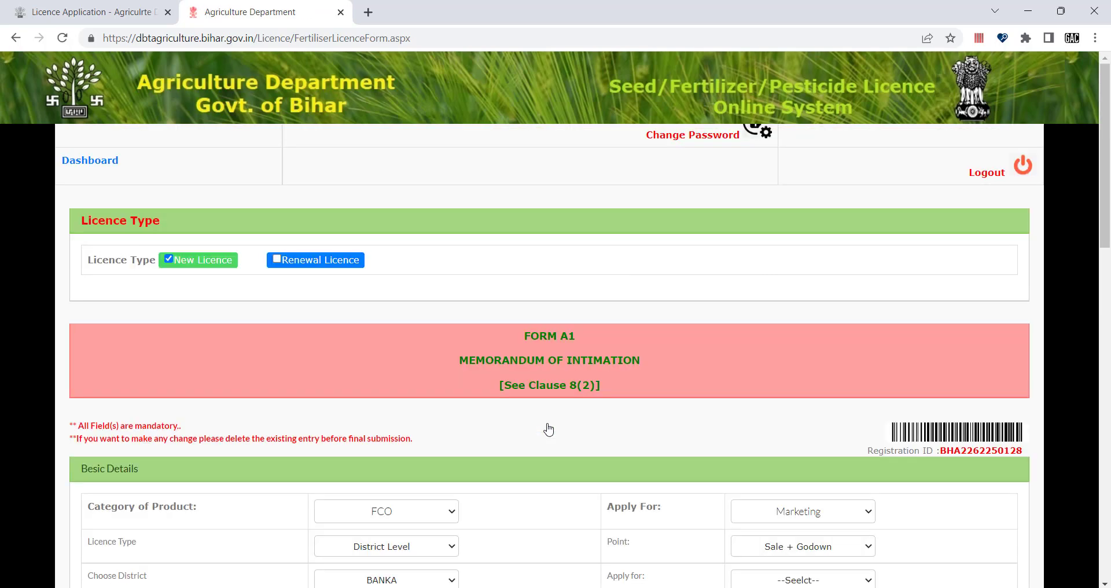
Step: Enter Khata No 4545 and Khesra No 5656 for the sale point
{"action": "scroll", "coordinate": [549, 429], "scroll_direction": "down", "scroll_amount": 4}
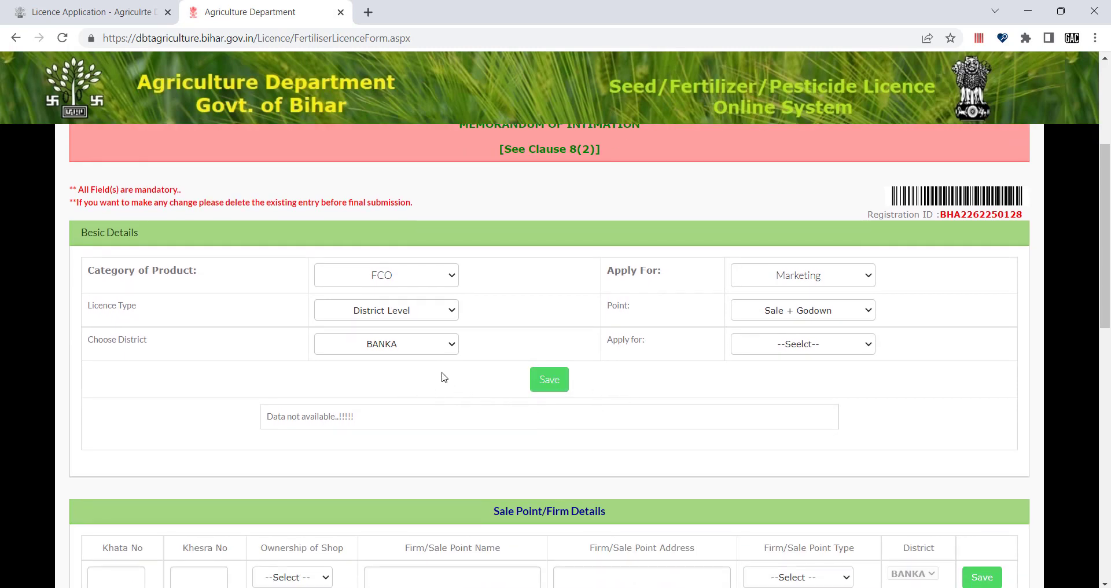
{"action": "scroll", "coordinate": [518, 409], "scroll_direction": "down", "scroll_amount": 2}
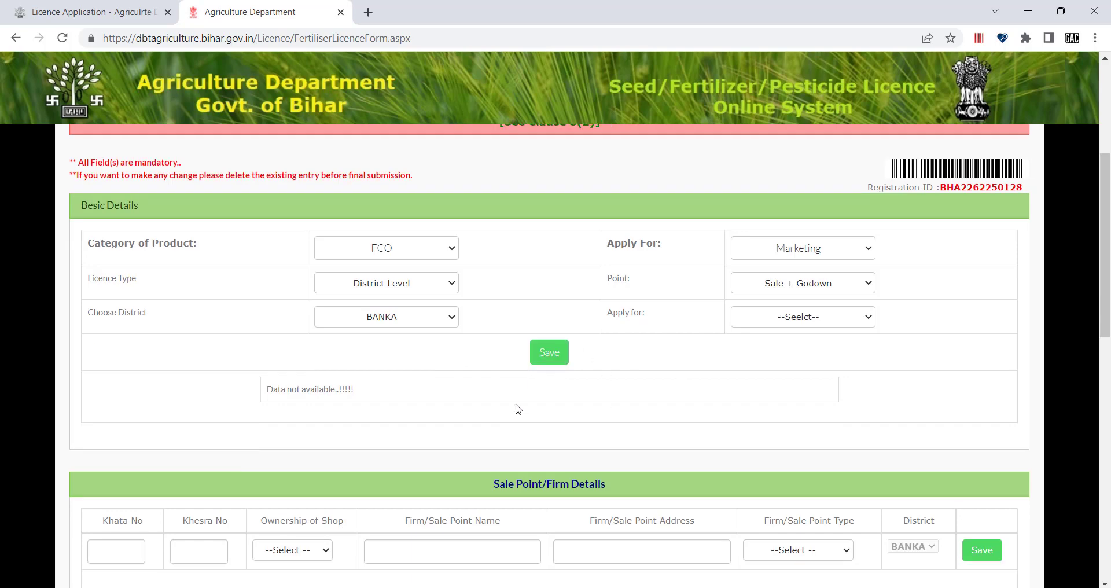
{"action": "scroll", "coordinate": [519, 409], "scroll_direction": "down", "scroll_amount": 3}
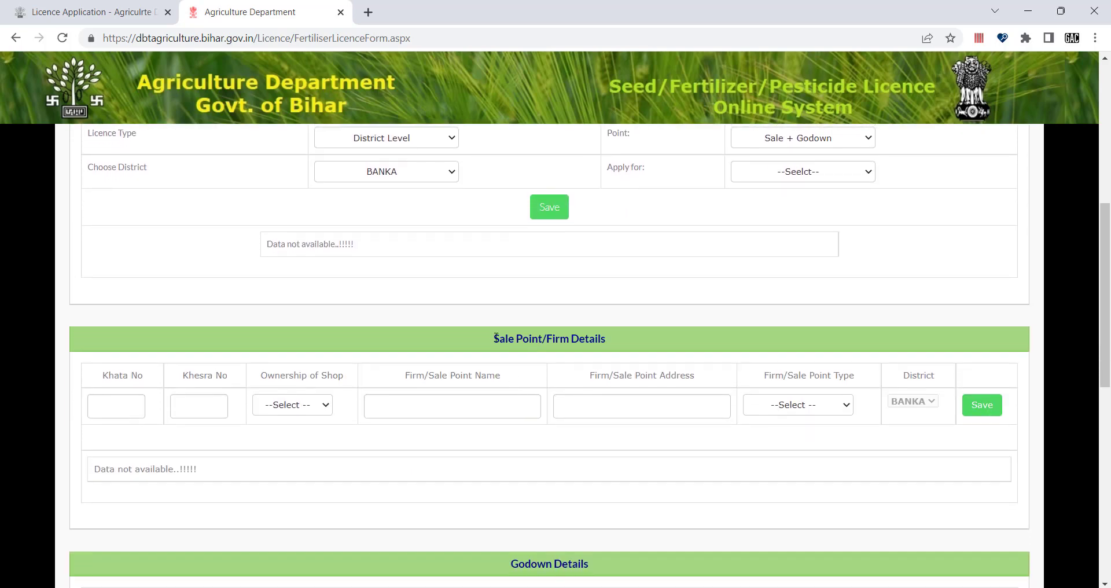
{"action": "left_click", "coordinate": [108, 406]}
{"action": "type", "text": "4545"}
{"action": "left_click", "coordinate": [206, 406]}
{"action": "type", "text": "5656"}
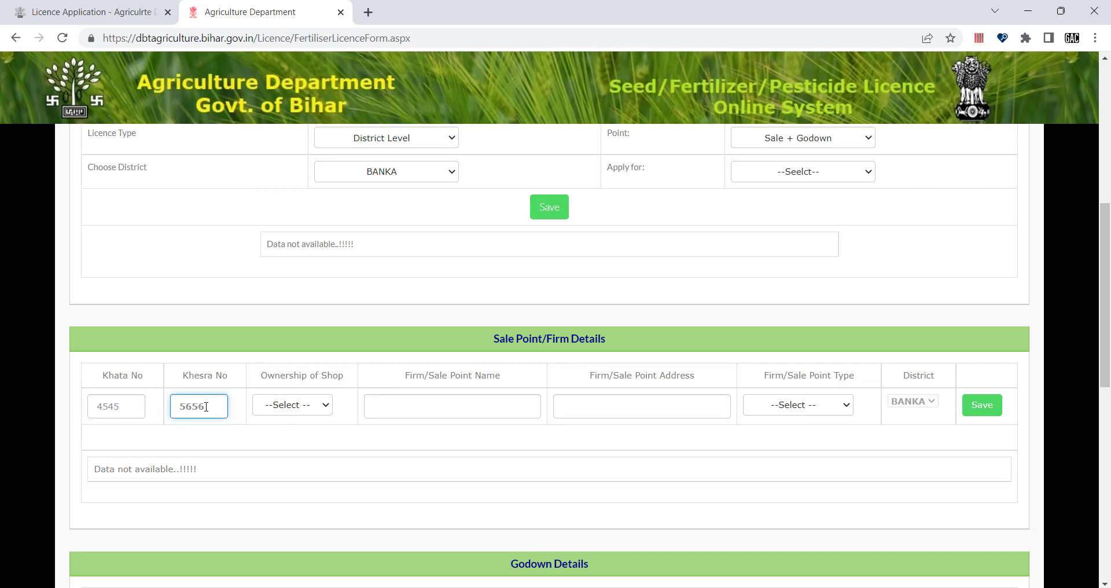
Step: Set the shop ownership to Own after briefly trying Rented
{"action": "left_click", "coordinate": [322, 405]}
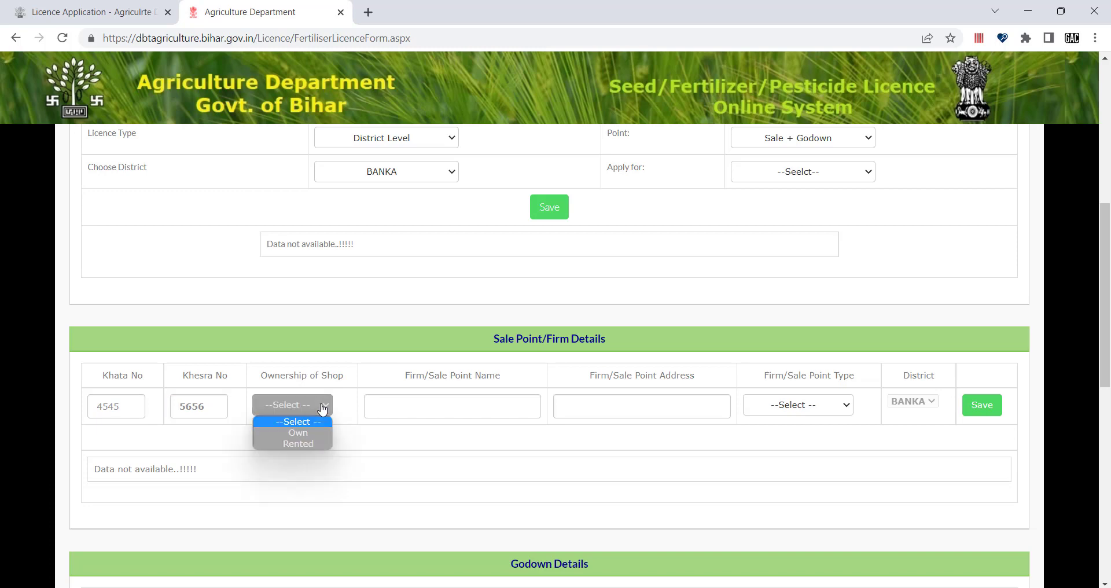
{"action": "left_click", "coordinate": [344, 374]}
{"action": "left_click_drag", "start_coordinate": [343, 375], "coordinate": [260, 375]}
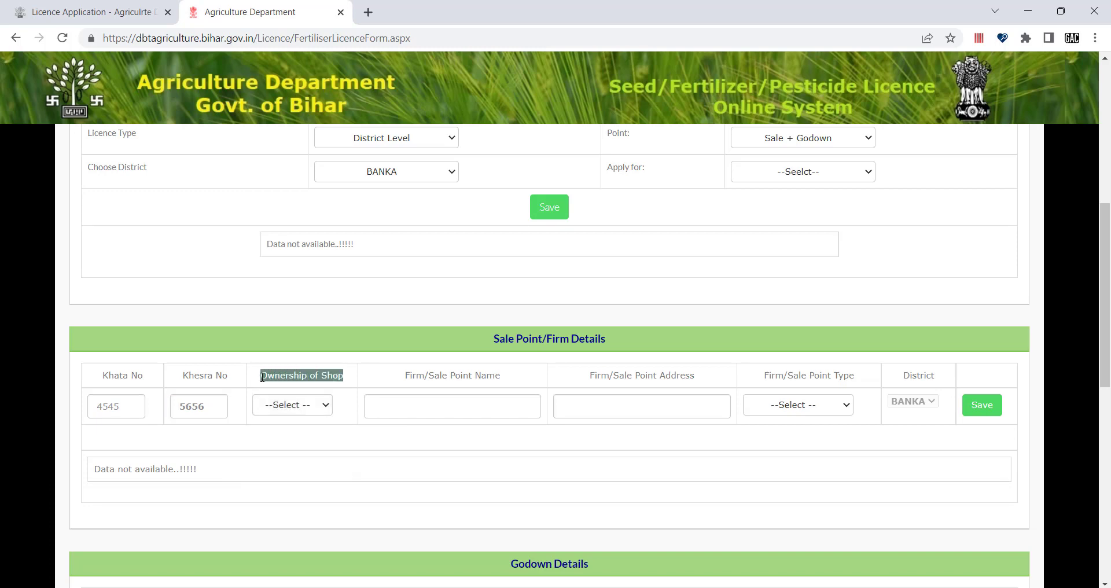
{"action": "left_click", "coordinate": [294, 402]}
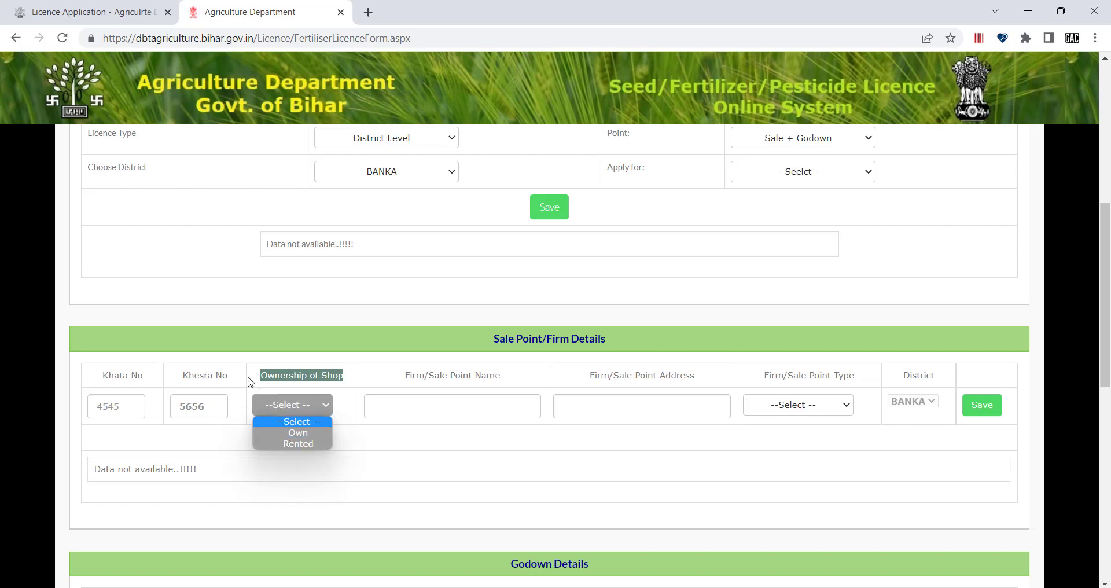
{"action": "left_click", "coordinate": [252, 381]}
{"action": "left_click", "coordinate": [291, 408]}
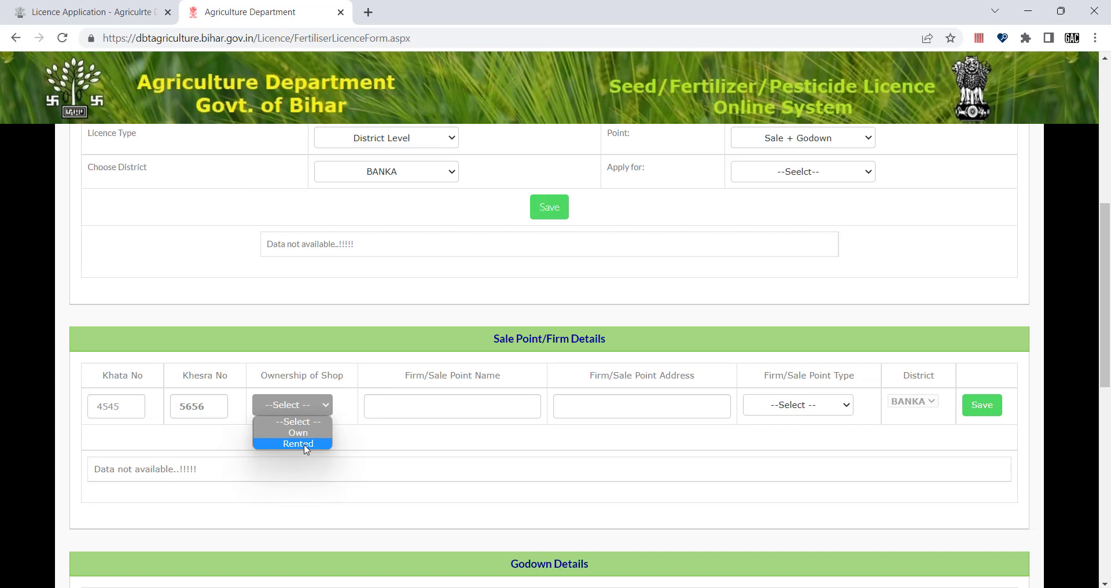
{"action": "left_click", "coordinate": [294, 443]}
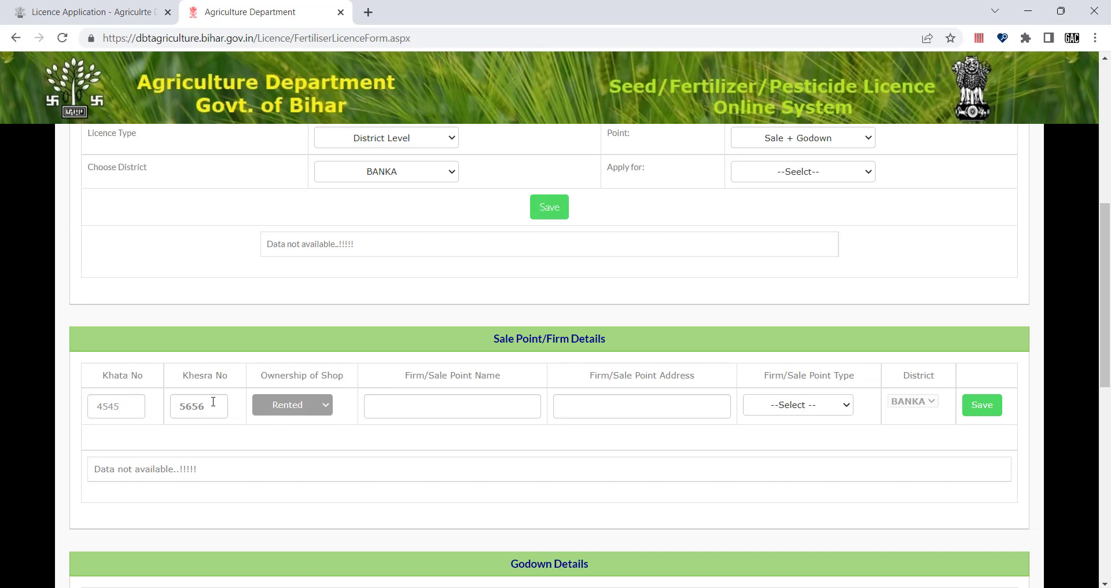
{"action": "left_click", "coordinate": [325, 406]}
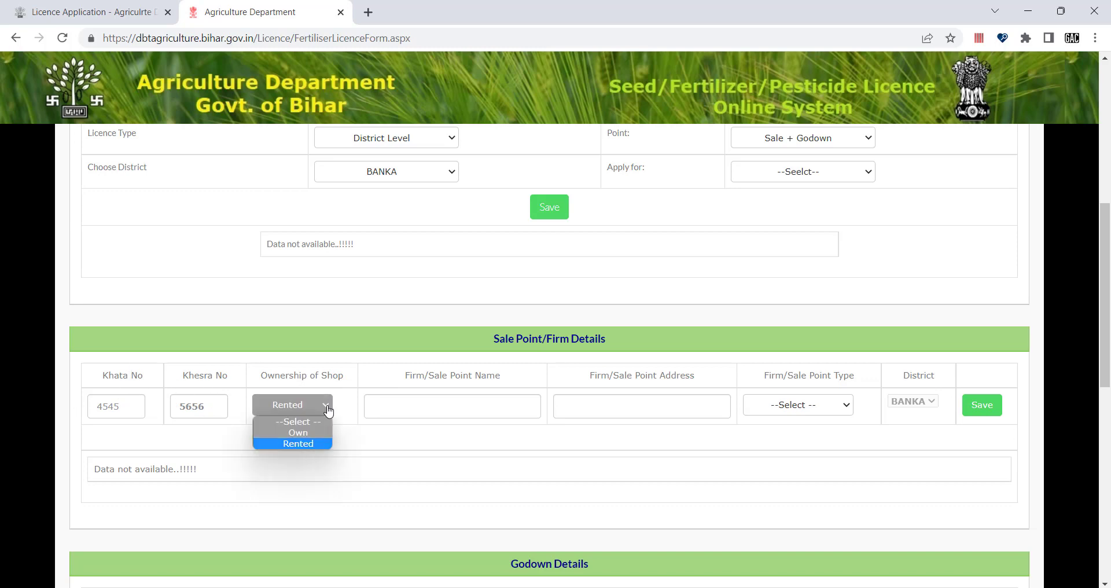
{"action": "left_click", "coordinate": [315, 432]}
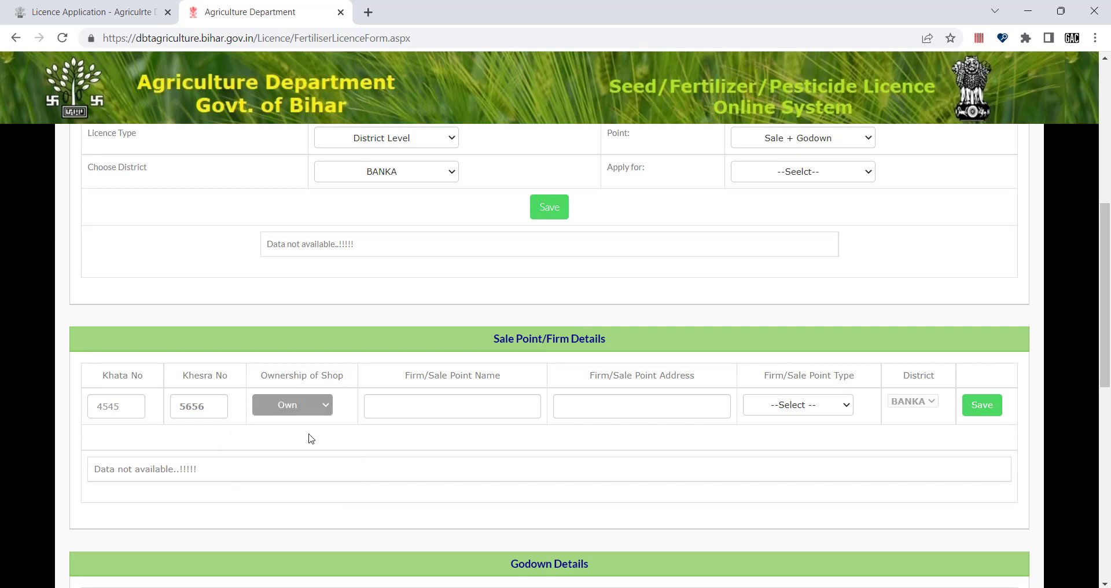
{"action": "double_click", "coordinate": [218, 409]}
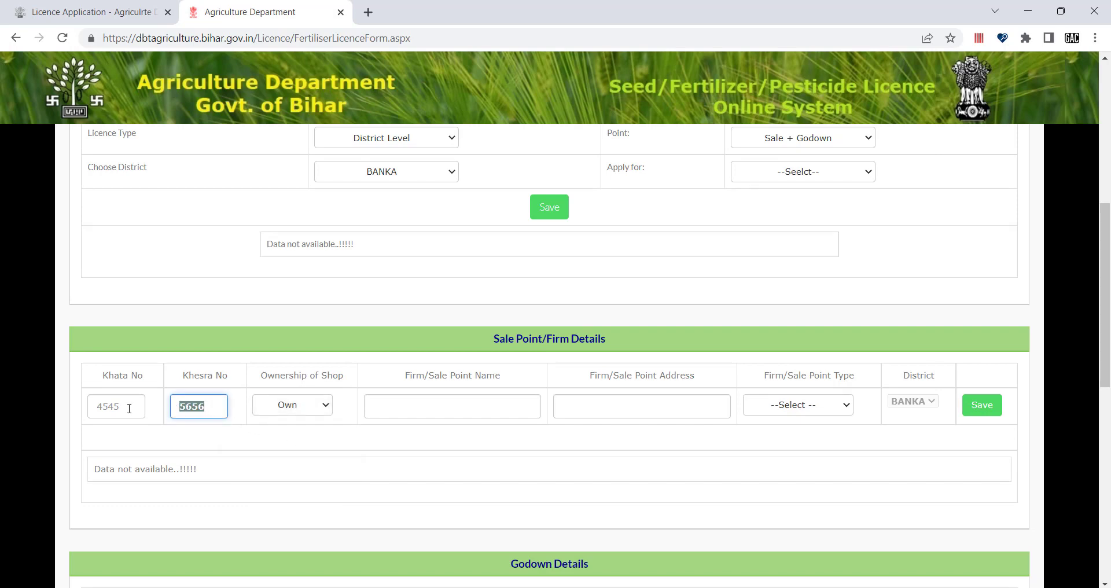
{"action": "left_click", "coordinate": [289, 405]}
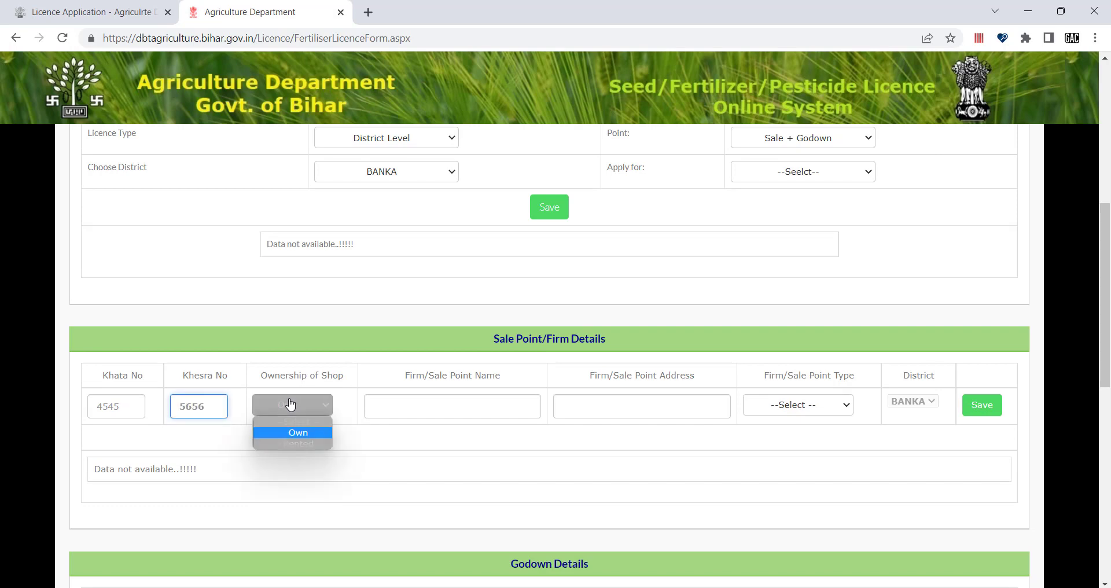
{"action": "left_click", "coordinate": [350, 441]}
{"action": "left_click", "coordinate": [325, 407]}
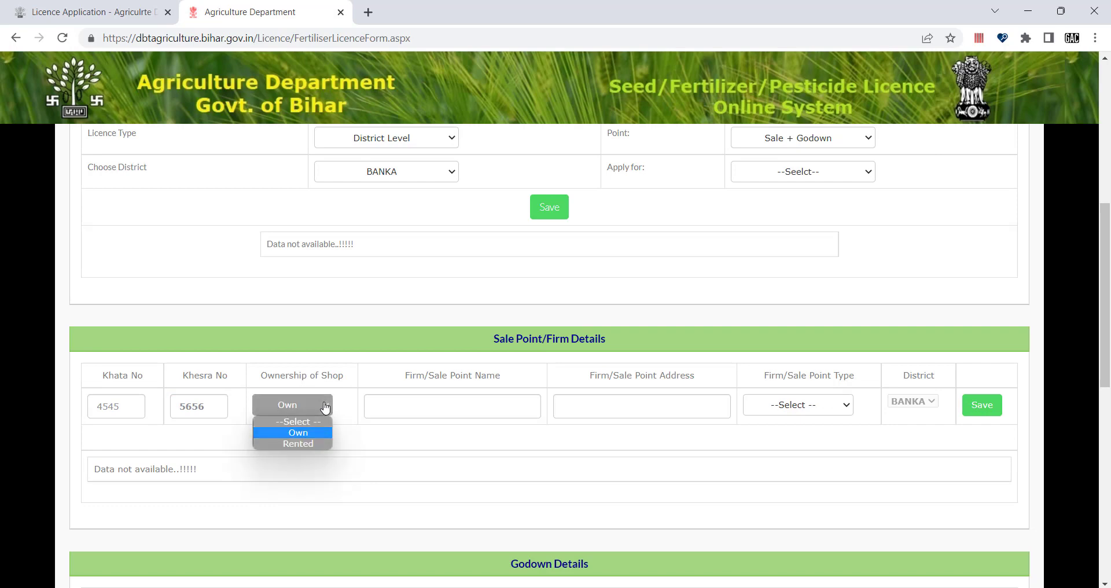
{"action": "left_click", "coordinate": [301, 443]}
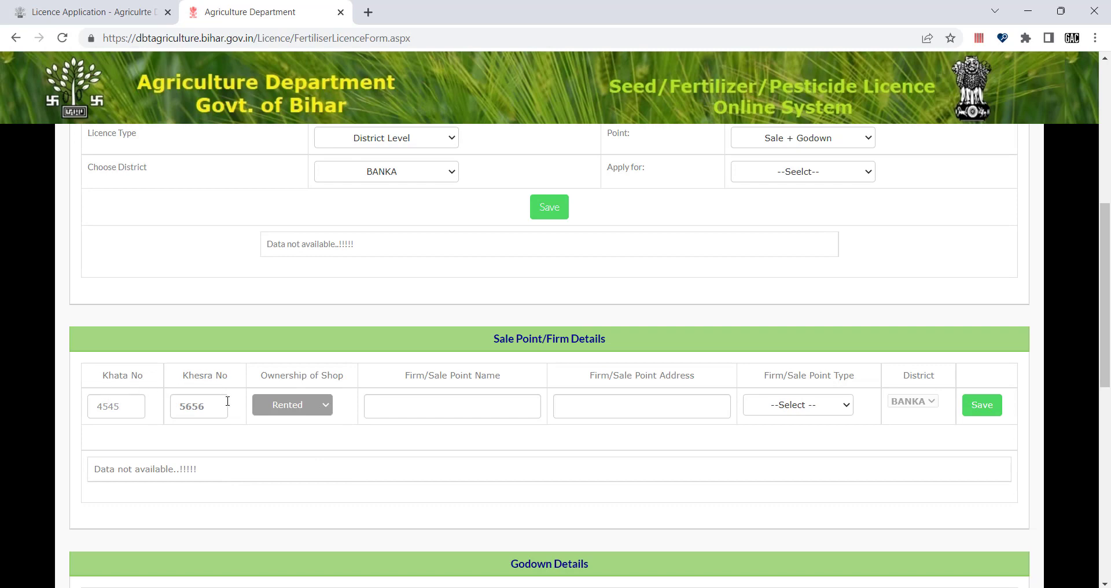
{"action": "left_click", "coordinate": [328, 405]}
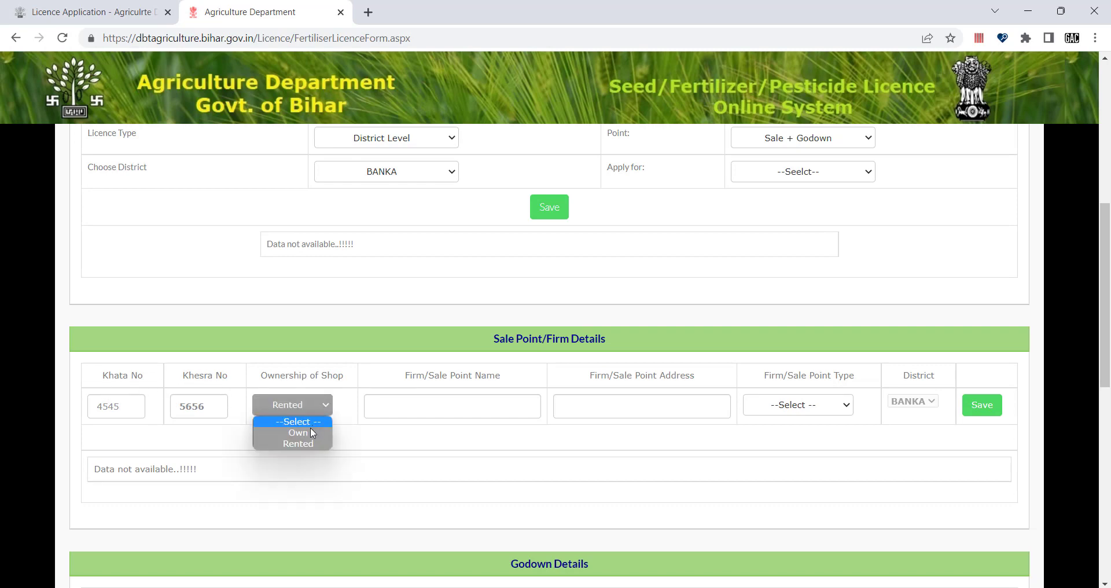
{"action": "left_click", "coordinate": [310, 432]}
{"action": "left_click", "coordinate": [425, 403]}
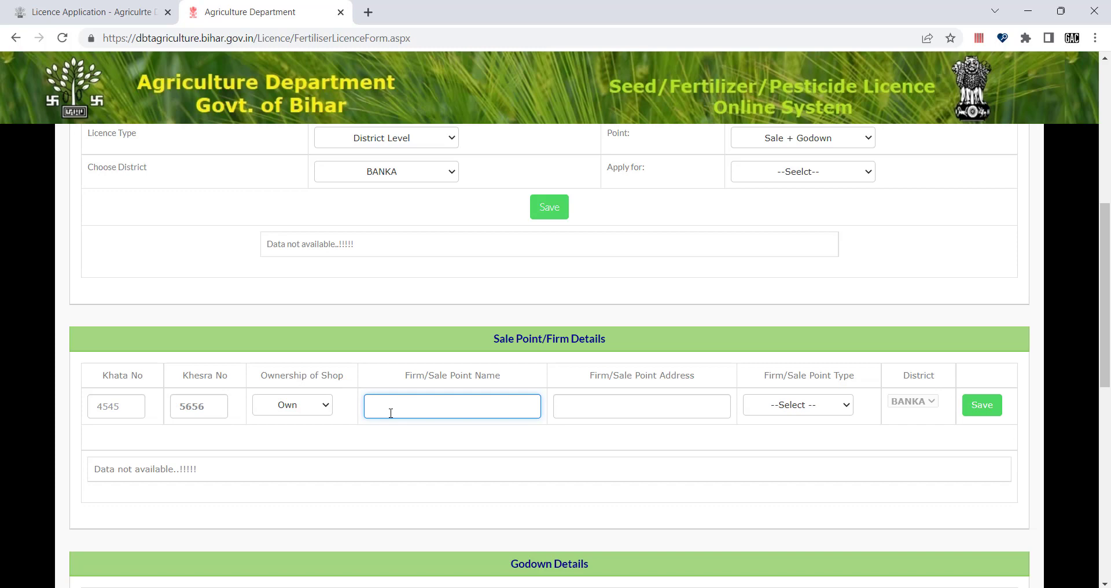
Step: Enter firm name 'gayatri Agriculyure p' and address 'vill+ po: gyata bihar', fixing typos
{"action": "type", "text": "gayatri Agriculyure point"}
{"action": "left_click", "coordinate": [463, 429]}
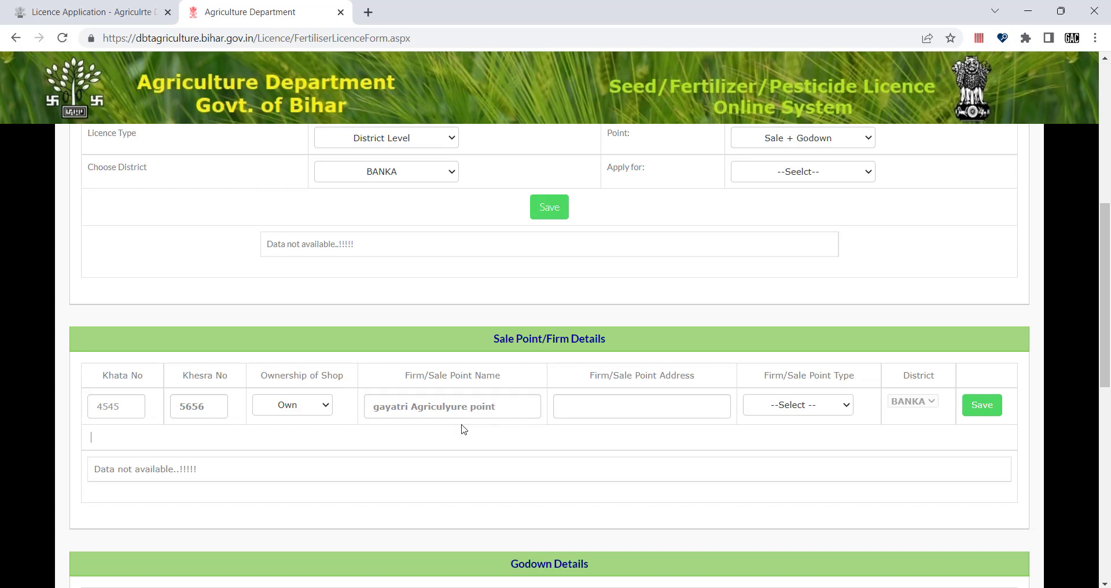
{"action": "left_click", "coordinate": [607, 404]}
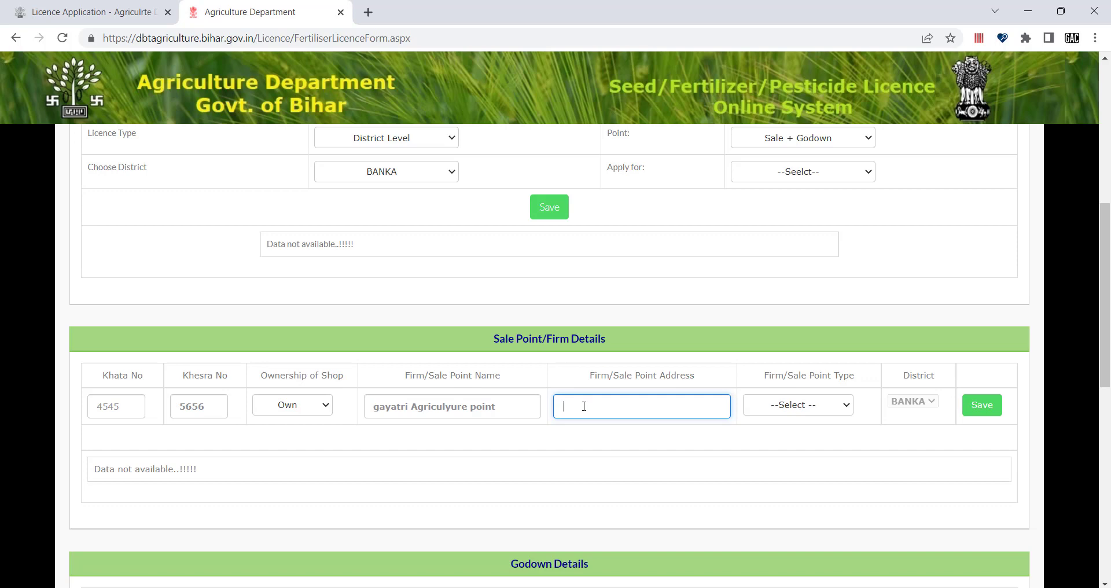
{"action": "type", "text": "gya"}
{"action": "type", "text": "ta biagar"}
{"action": "key", "text": "BackSpace"}
{"action": "key", "text": "BackSpace"}
{"action": "key", "text": "BackSpace"}
{"action": "key", "text": "BackSpace"}
{"action": "key", "text": "BackSpace"}
{"action": "type", "text": "bh"}
{"action": "left_click", "coordinate": [604, 407]}
{"action": "key", "text": "BackSpace"}
{"action": "type", "text": "i"}
{"action": "left_click", "coordinate": [564, 407]}
{"action": "type", "text": "vill+ po:"}
{"action": "left_click", "coordinate": [825, 403]}
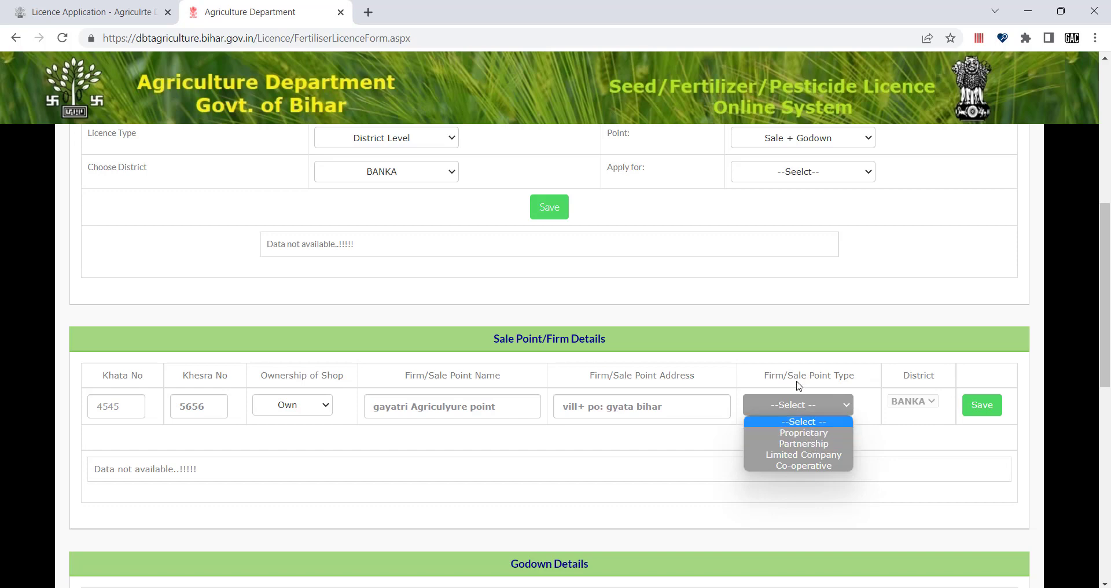
Step: Set the firm type to Proprietary, save, and check the saved row in the table
{"action": "left_click", "coordinate": [794, 438]}
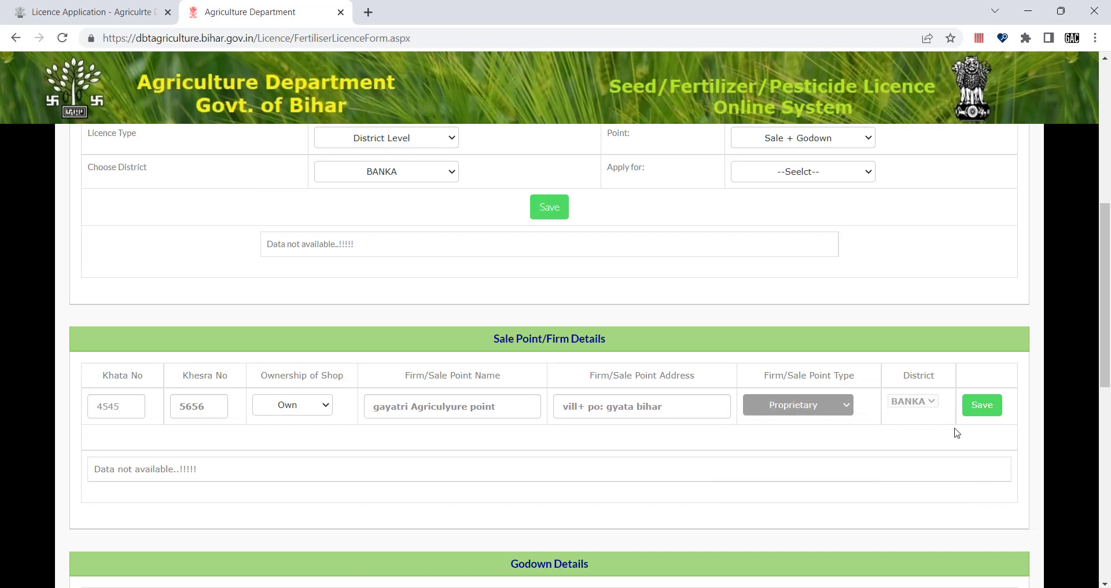
{"action": "left_click", "coordinate": [984, 408]}
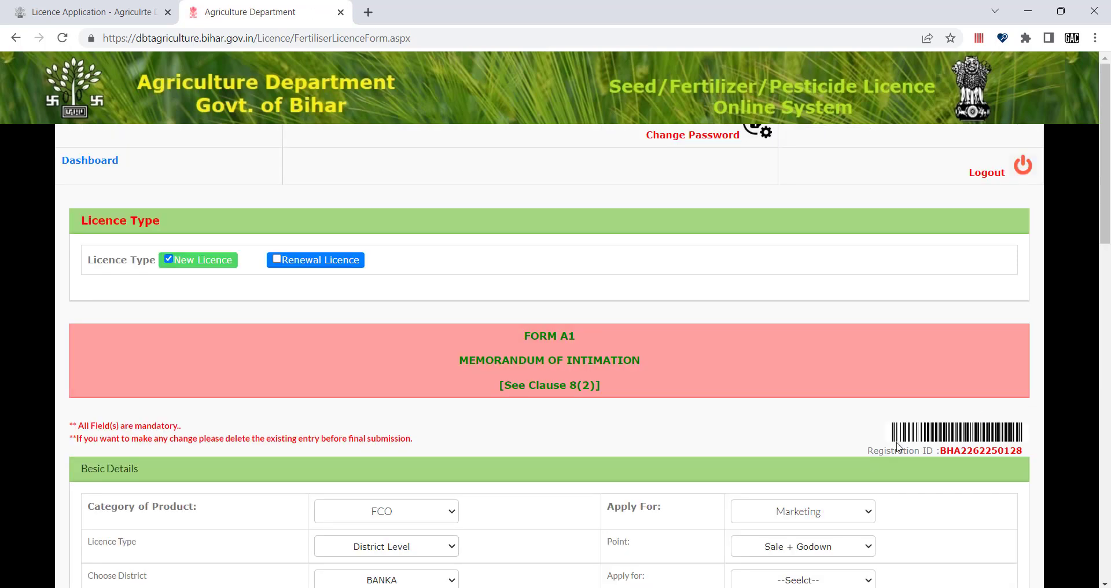
{"action": "scroll", "coordinate": [896, 446], "scroll_direction": "down", "scroll_amount": 8}
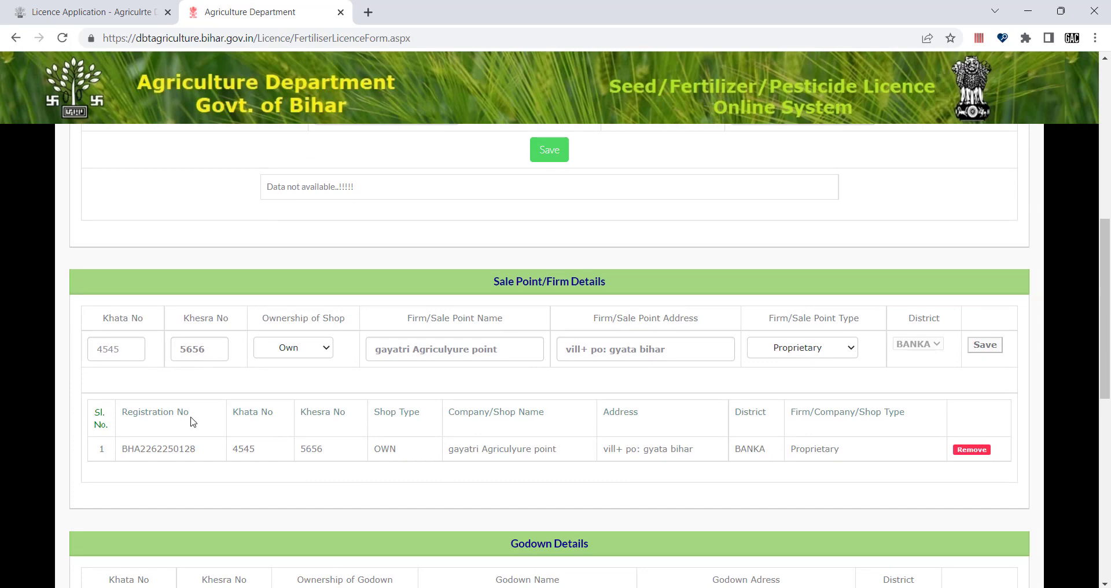
{"action": "scroll", "coordinate": [449, 446], "scroll_direction": "down", "scroll_amount": 1}
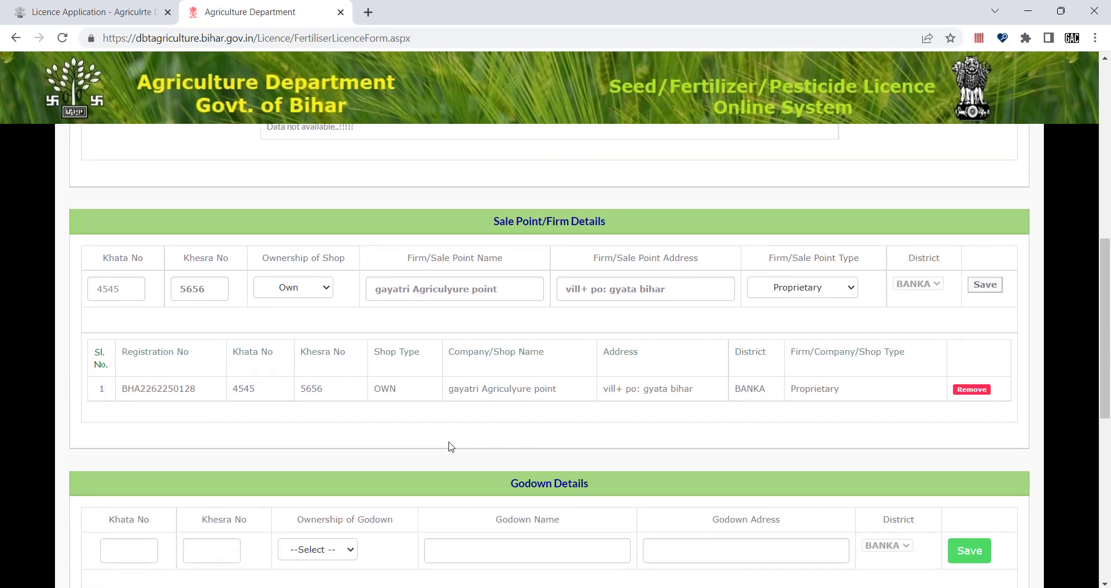
{"action": "scroll", "coordinate": [627, 360], "scroll_direction": "down", "scroll_amount": 1}
{"action": "scroll", "coordinate": [628, 362], "scroll_direction": "up", "scroll_amount": 3}
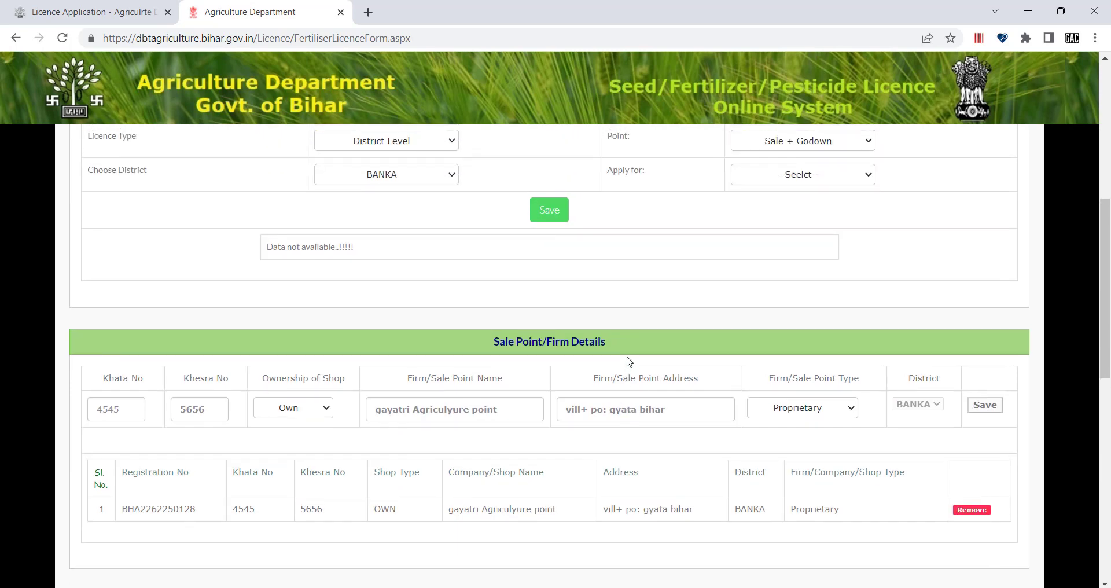
{"action": "scroll", "coordinate": [623, 298], "scroll_direction": "up", "scroll_amount": 2}
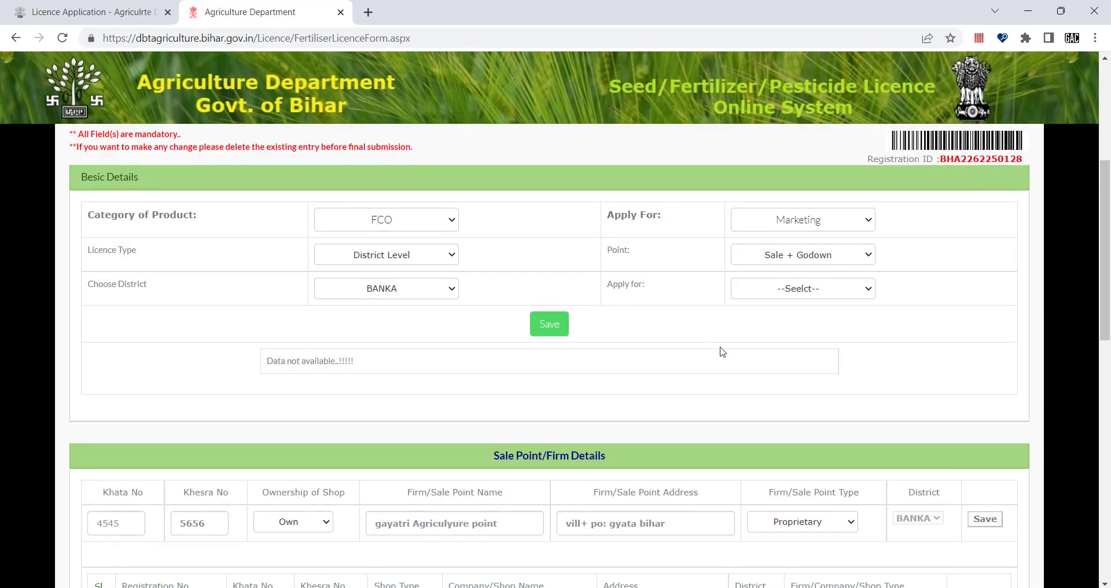
{"action": "scroll", "coordinate": [720, 350], "scroll_direction": "down", "scroll_amount": 3}
{"action": "scroll", "coordinate": [723, 352], "scroll_direction": "down", "scroll_amount": 4}
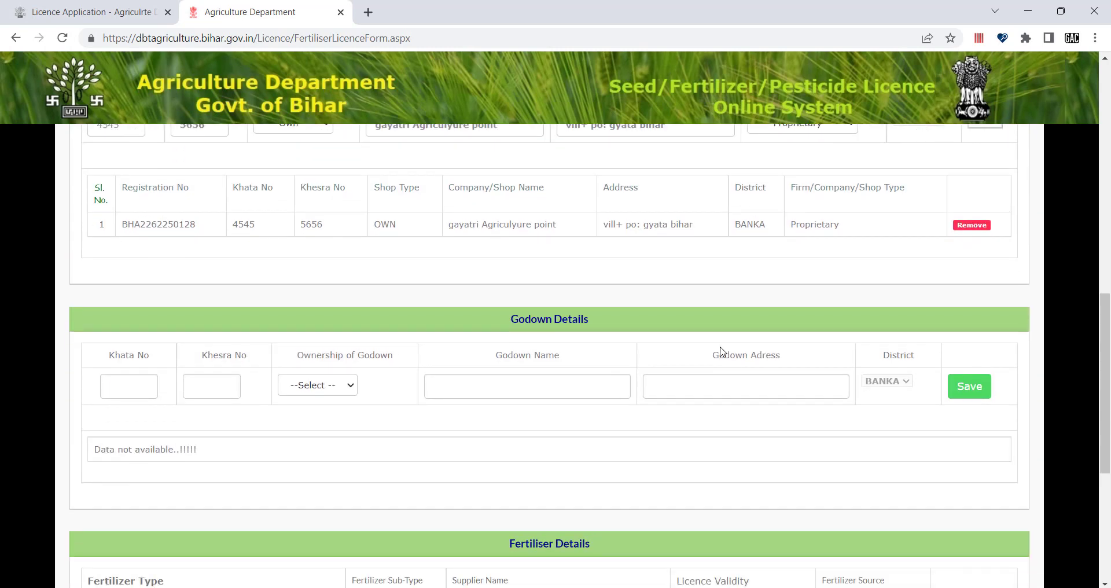
{"action": "scroll", "coordinate": [594, 452], "scroll_direction": "down", "scroll_amount": 1}
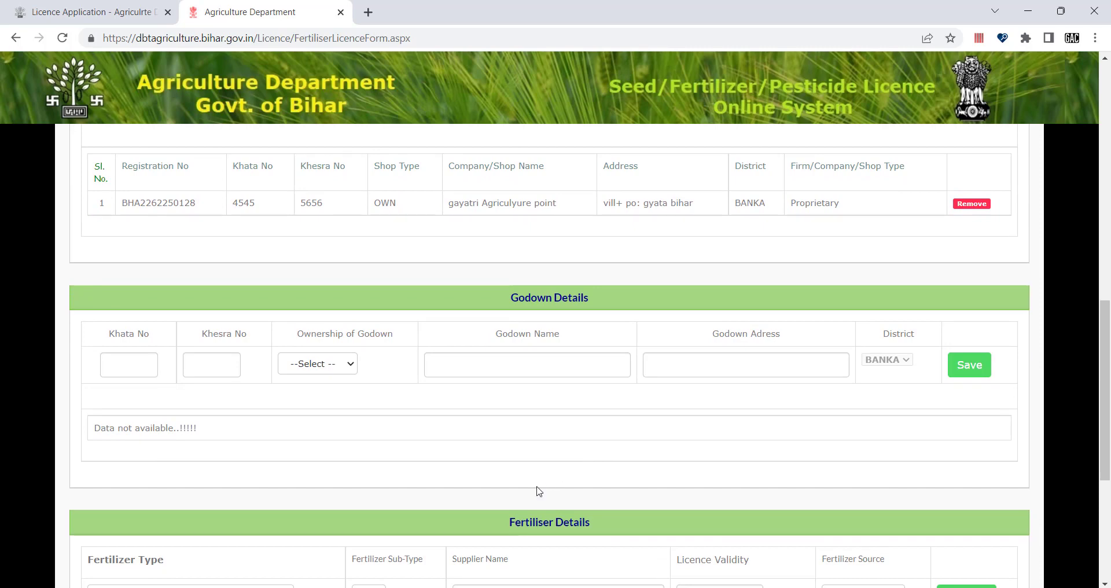
{"action": "scroll", "coordinate": [537, 487], "scroll_direction": "down", "scroll_amount": 1}
{"action": "scroll", "coordinate": [486, 430], "scroll_direction": "up", "scroll_amount": 2}
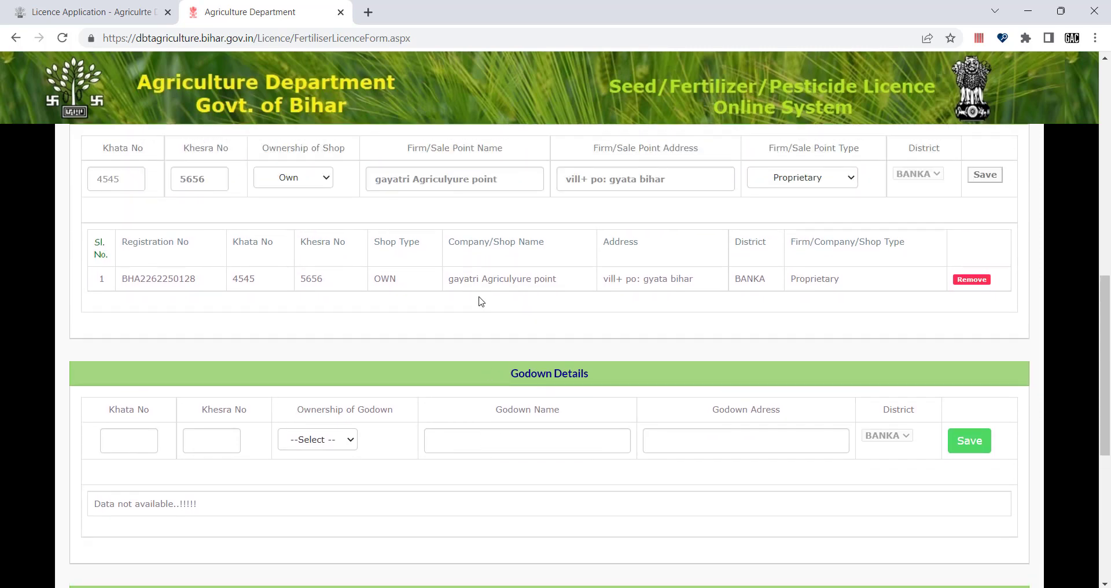
{"action": "scroll", "coordinate": [481, 300], "scroll_direction": "up", "scroll_amount": 1}
{"action": "scroll", "coordinate": [427, 372], "scroll_direction": "down", "scroll_amount": 1}
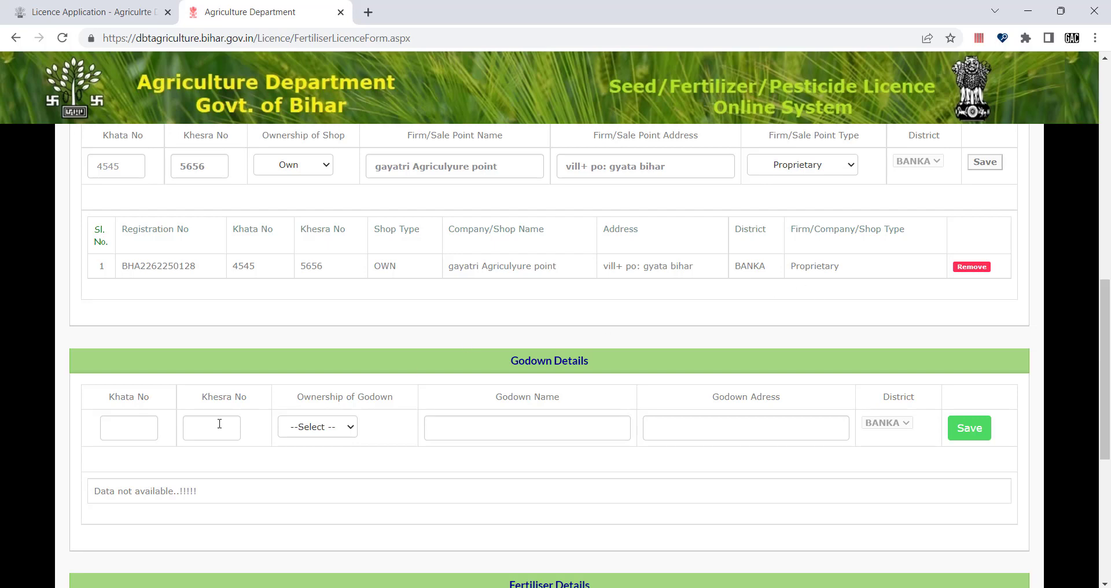
Step: Fill the godown row with Khata 4545, Khesra 5656 and ownership Own
{"action": "left_click", "coordinate": [134, 427]}
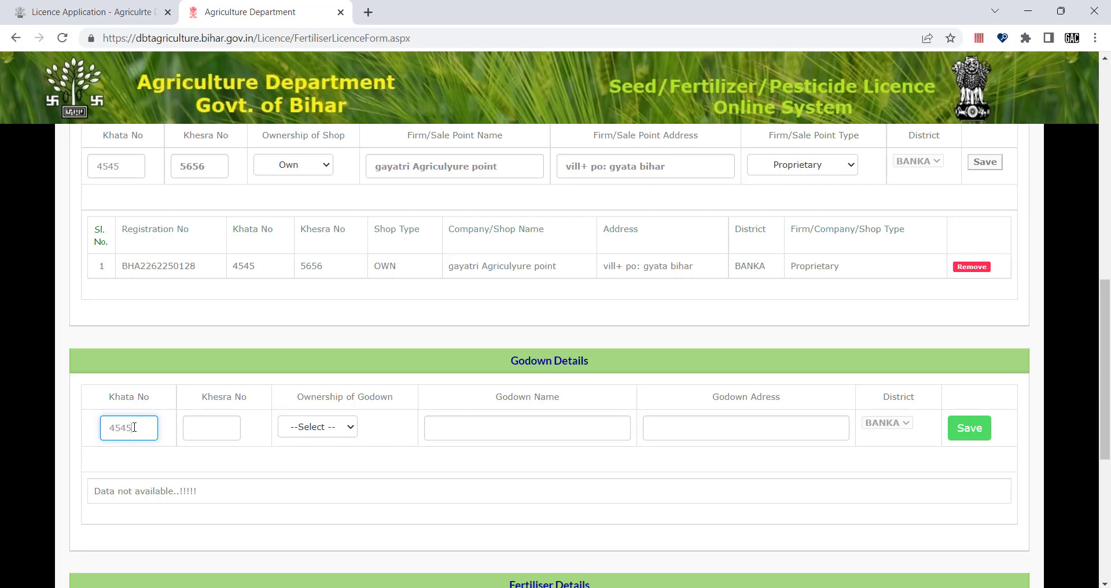
{"action": "left_click", "coordinate": [207, 428]}
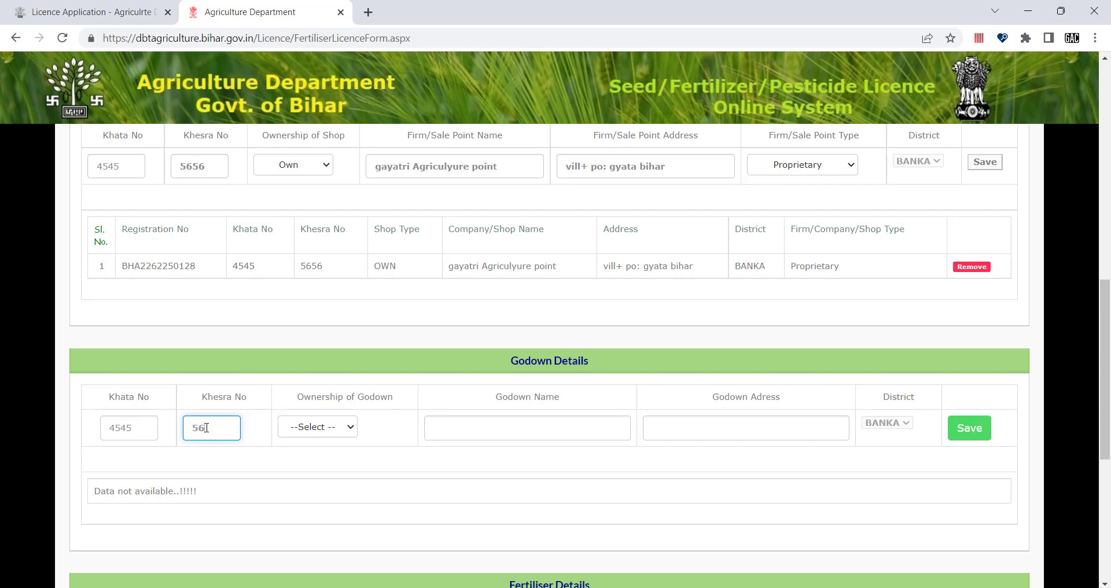
{"action": "type", "text": "5656"}
{"action": "left_click", "coordinate": [322, 426]}
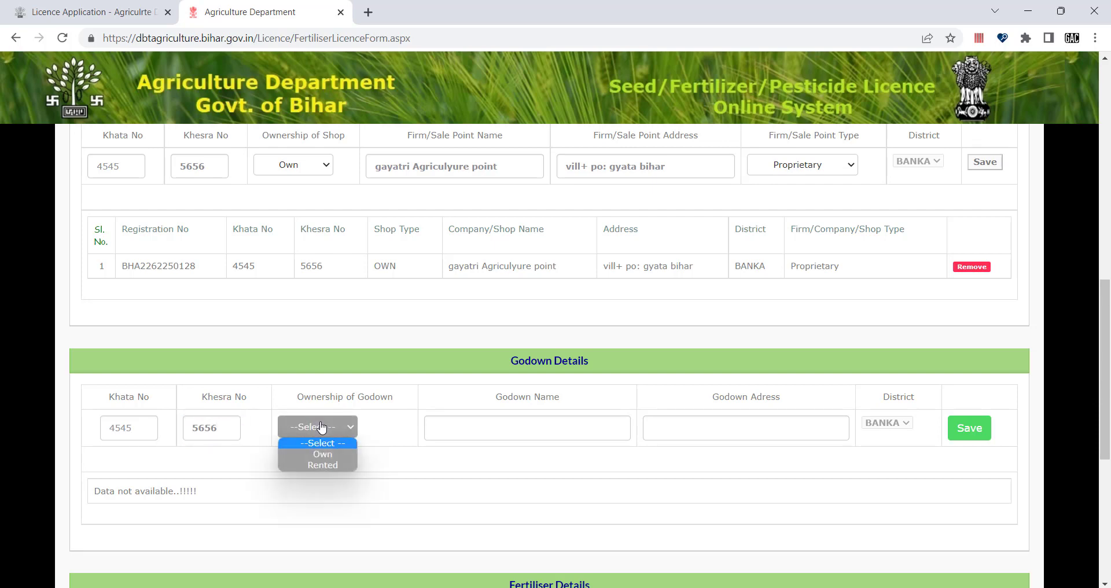
{"action": "left_click", "coordinate": [325, 455]}
Step: Copy the firm name and sale point address into Godown Name and Godown Adress
{"action": "left_click", "coordinate": [484, 424]}
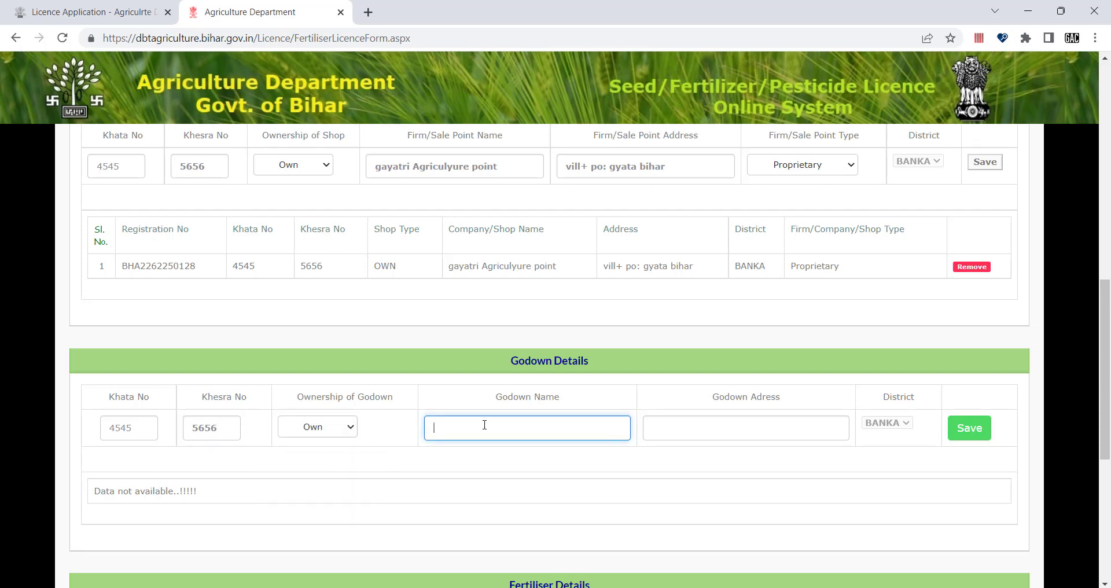
{"action": "left_click_drag", "start_coordinate": [505, 172], "coordinate": [368, 170]}
{"action": "key", "text": "ctrl+c"}
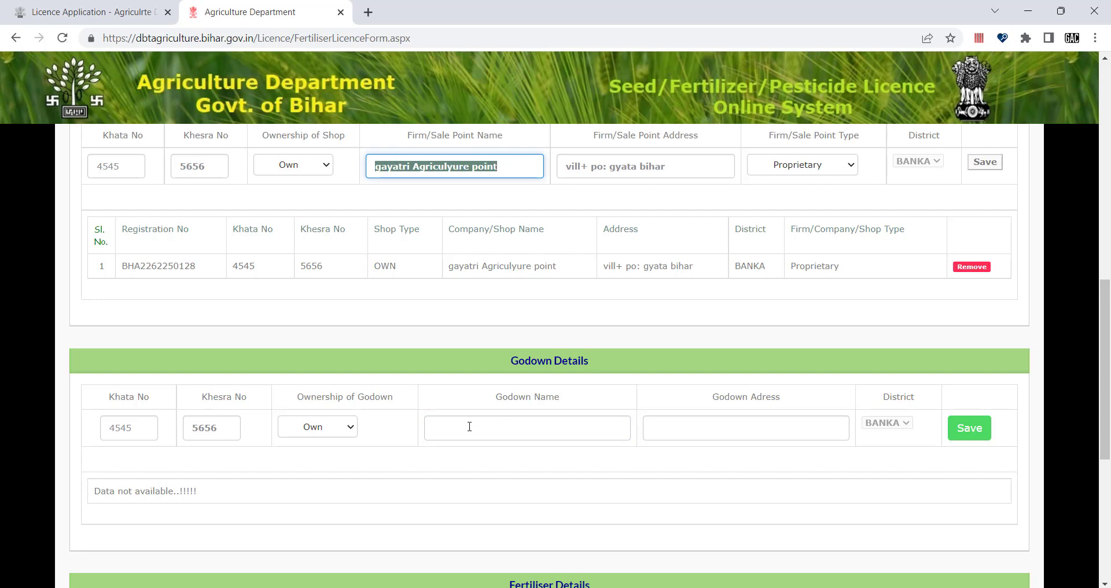
{"action": "left_click", "coordinate": [457, 427]}
{"action": "key", "text": "ctrl+v"}
{"action": "left_click", "coordinate": [744, 434]}
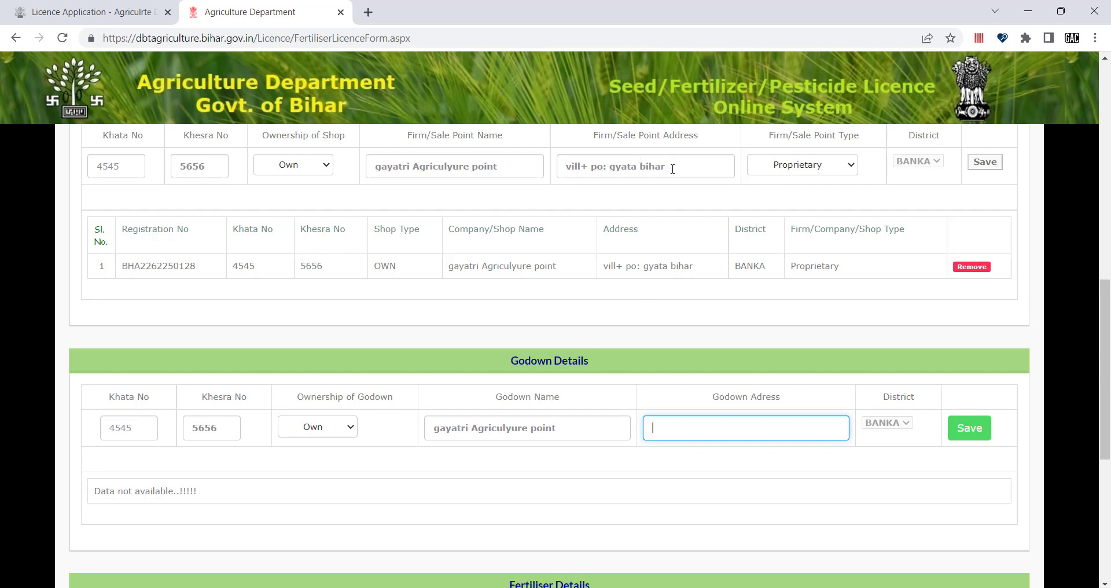
{"action": "left_click_drag", "start_coordinate": [672, 169], "coordinate": [564, 166]}
{"action": "key", "text": "ctrl+c"}
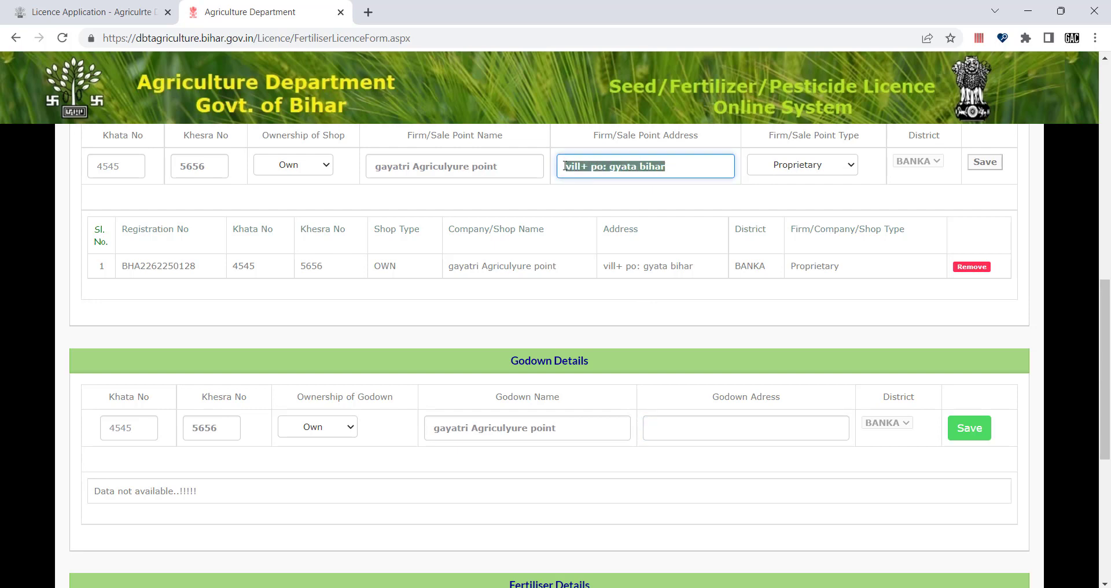
{"action": "left_click", "coordinate": [665, 436]}
{"action": "key", "text": "ctrl+v"}
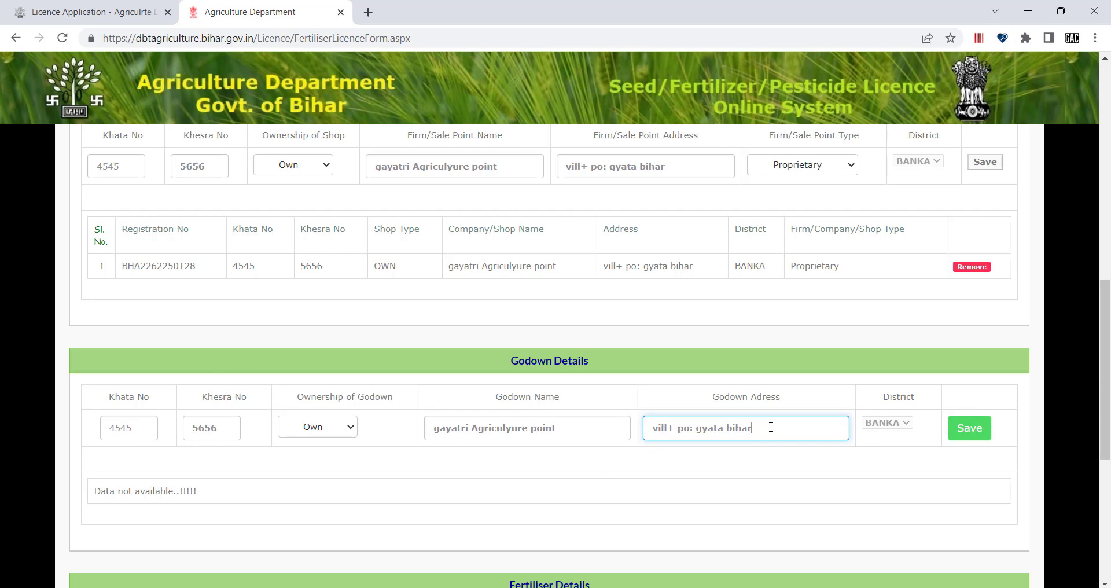
Step: Save the godown row, then expand the Fertilizer Type list in Fertiliser Details
{"action": "left_click", "coordinate": [970, 433]}
{"action": "scroll", "coordinate": [970, 434], "scroll_direction": "down", "scroll_amount": 10}
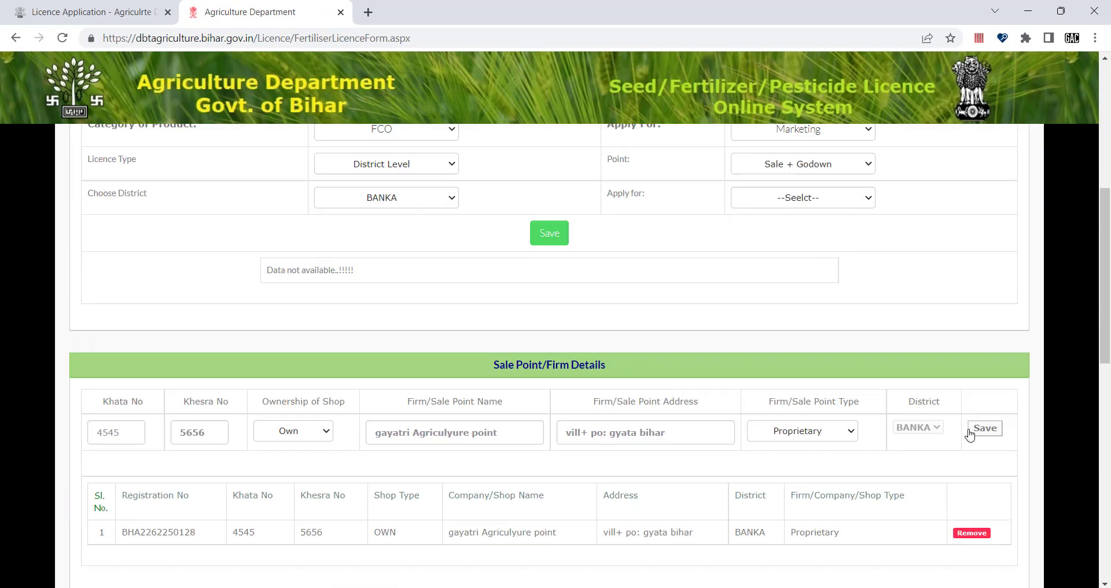
{"action": "scroll", "coordinate": [970, 435], "scroll_direction": "down", "scroll_amount": 3}
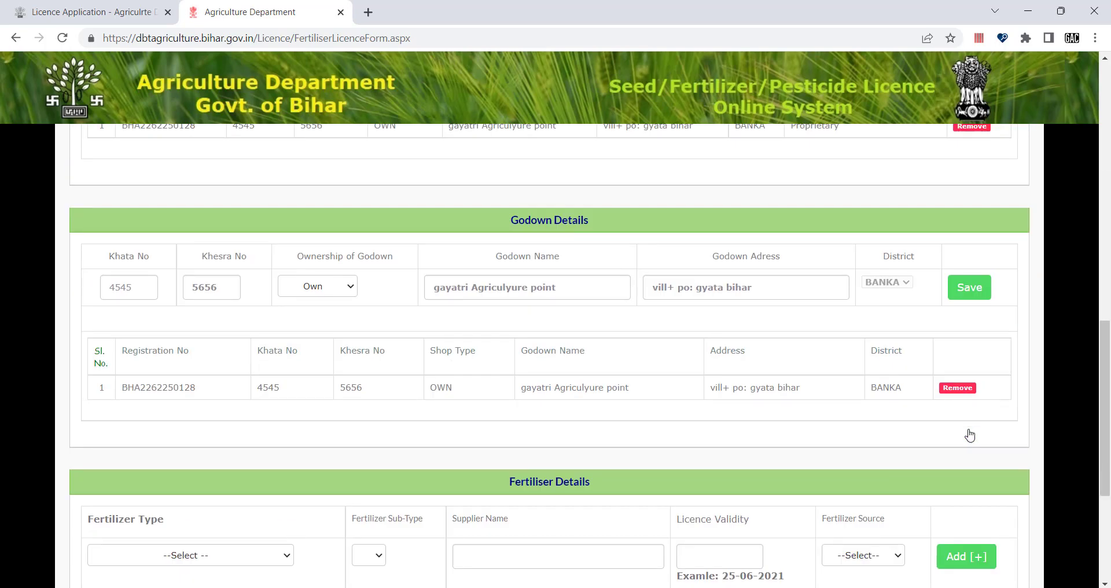
{"action": "scroll", "coordinate": [970, 434], "scroll_direction": "down", "scroll_amount": 1}
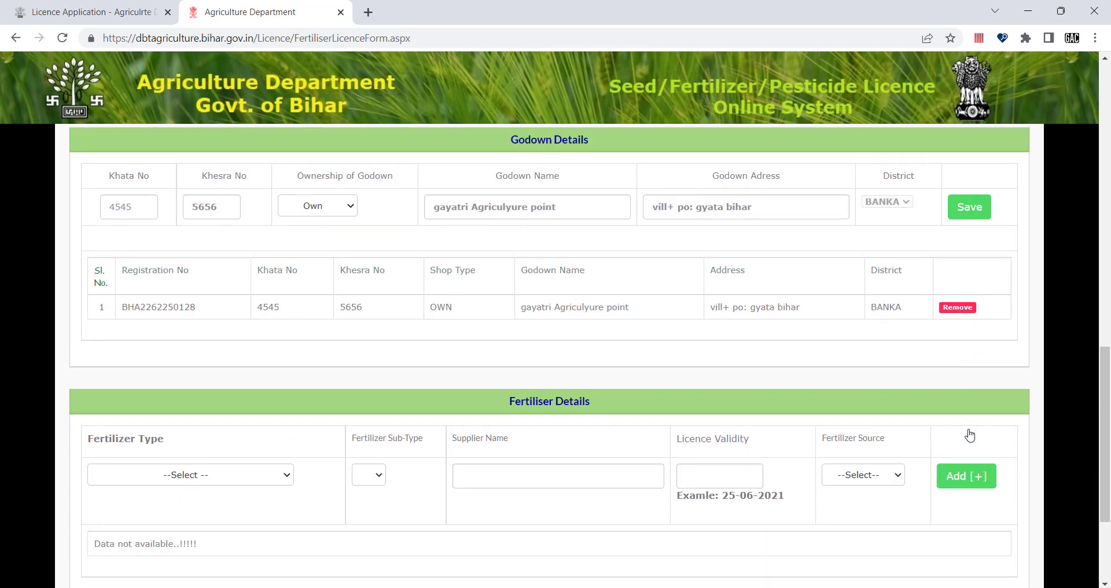
{"action": "scroll", "coordinate": [970, 434], "scroll_direction": "down", "scroll_amount": 1}
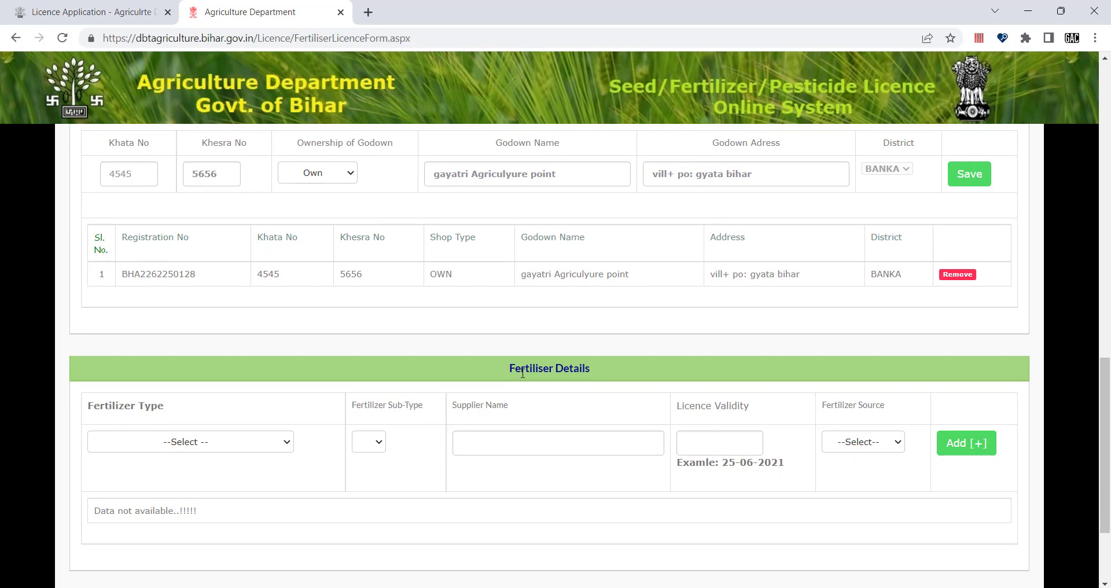
{"action": "left_click_drag", "start_coordinate": [506, 373], "coordinate": [615, 376]}
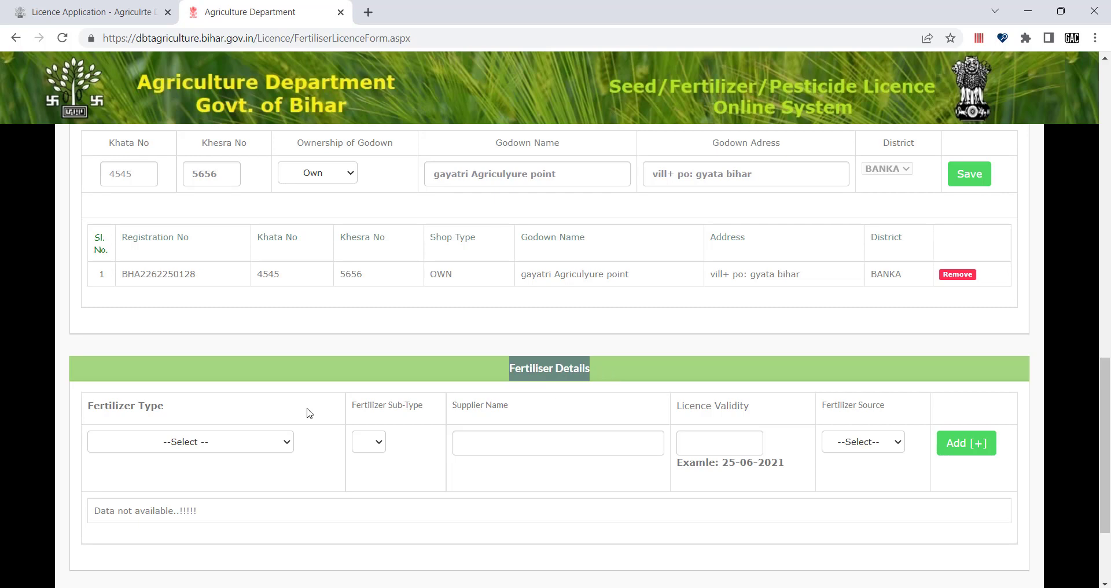
{"action": "left_click", "coordinate": [287, 442]}
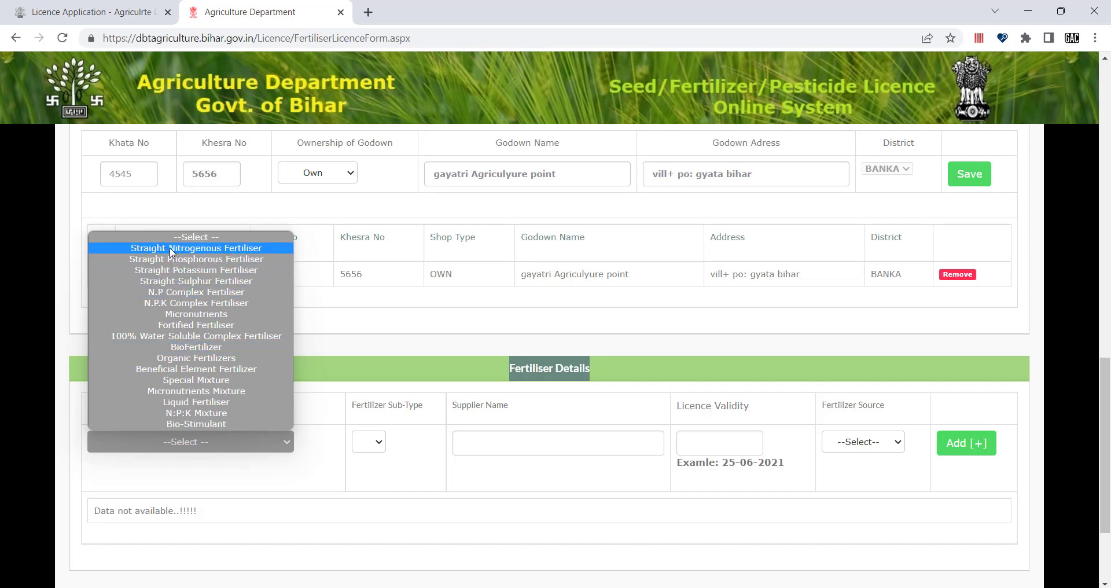
Step: Choose Straight Nitrogenous Fertiliser as the fertiliser type and a Neem Coated Urea sub-type
{"action": "left_click", "coordinate": [228, 250]}
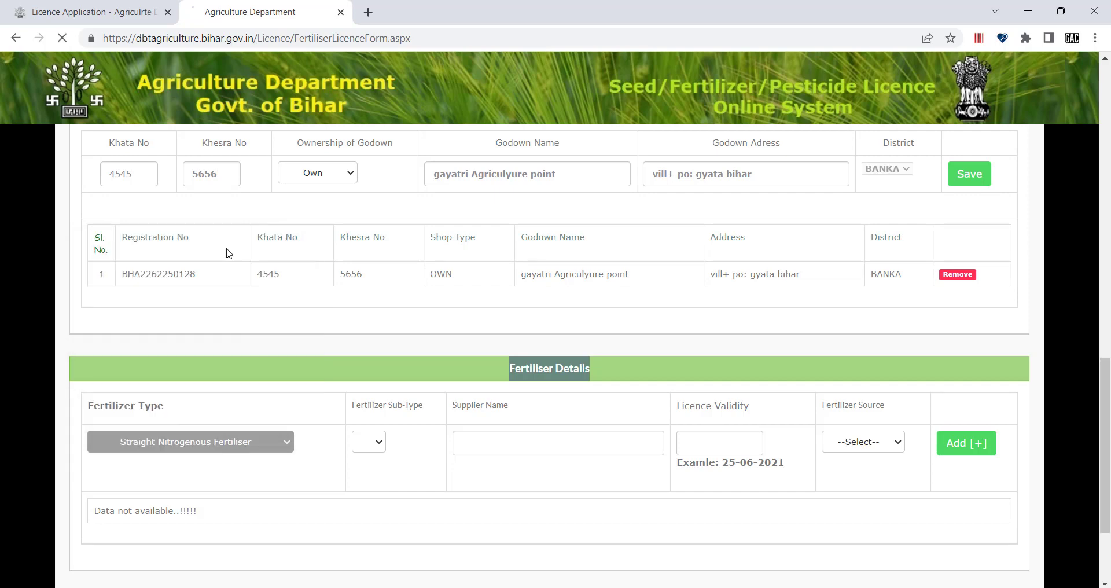
{"action": "scroll", "coordinate": [338, 480], "scroll_direction": "down", "scroll_amount": 4}
{"action": "scroll", "coordinate": [338, 480], "scroll_direction": "down", "scroll_amount": 10}
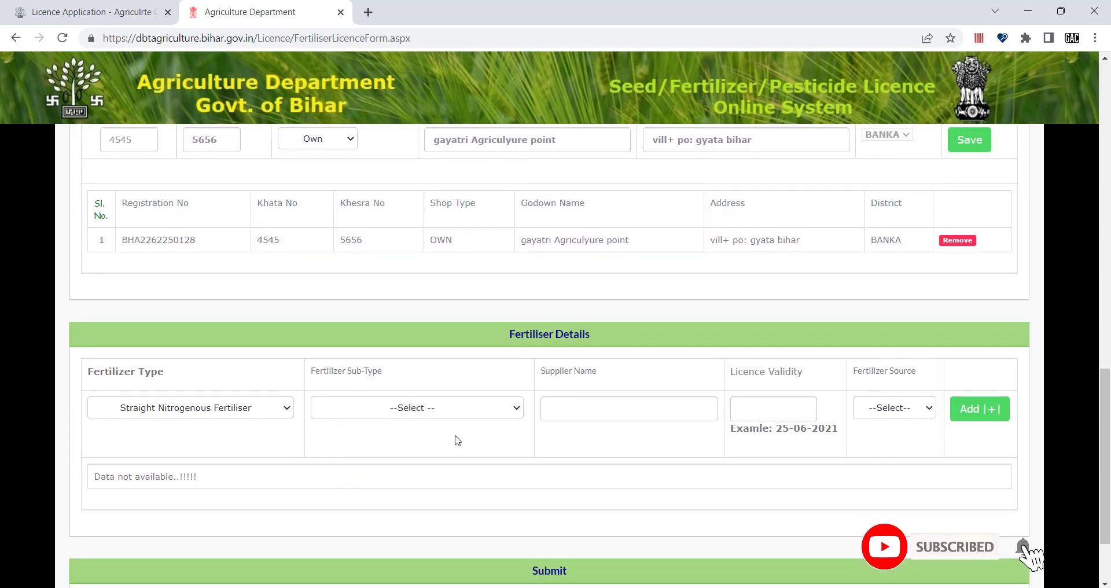
{"action": "left_click", "coordinate": [404, 412]}
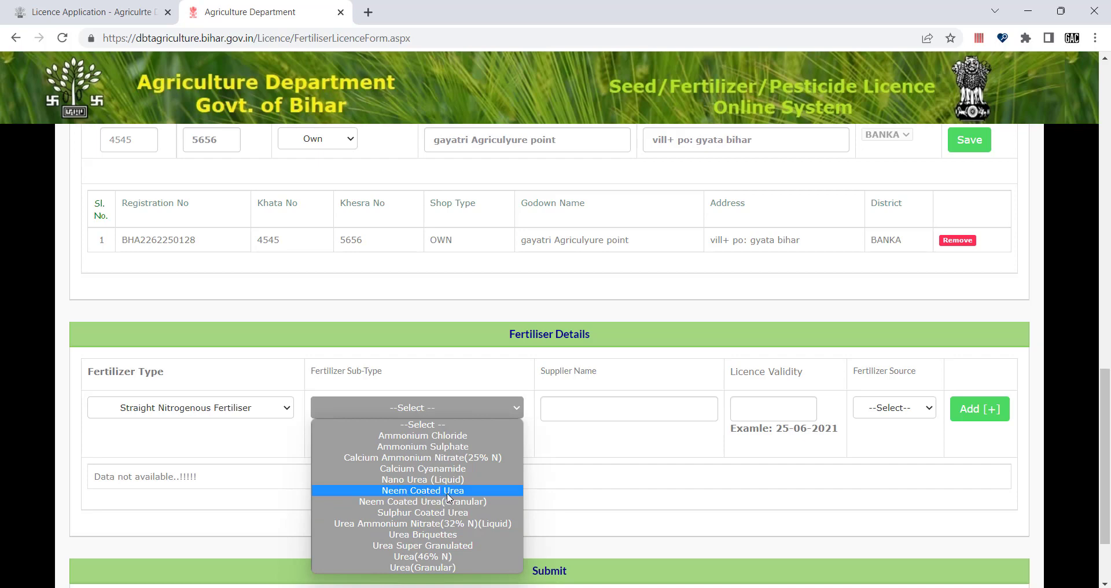
{"action": "left_click", "coordinate": [406, 493]}
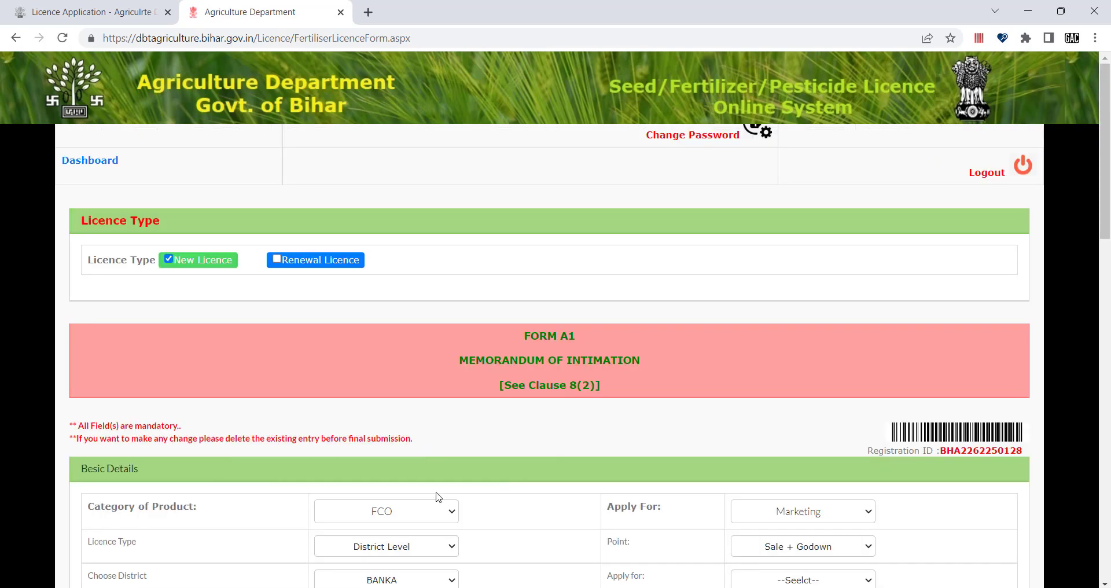
Step: Keep the Straight Nitrogenous type and change the sub-type to Neem Coated Urea(Granular)
{"action": "scroll", "coordinate": [437, 497], "scroll_direction": "down", "scroll_amount": 5}
{"action": "scroll", "coordinate": [297, 467], "scroll_direction": "down", "scroll_amount": 6}
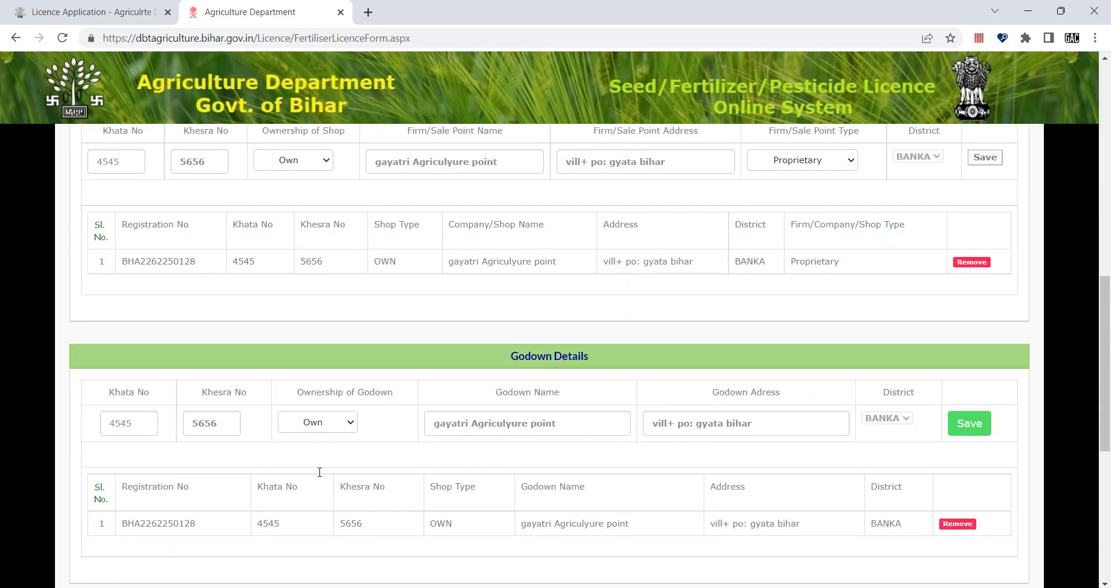
{"action": "scroll", "coordinate": [284, 466], "scroll_direction": "down", "scroll_amount": 5}
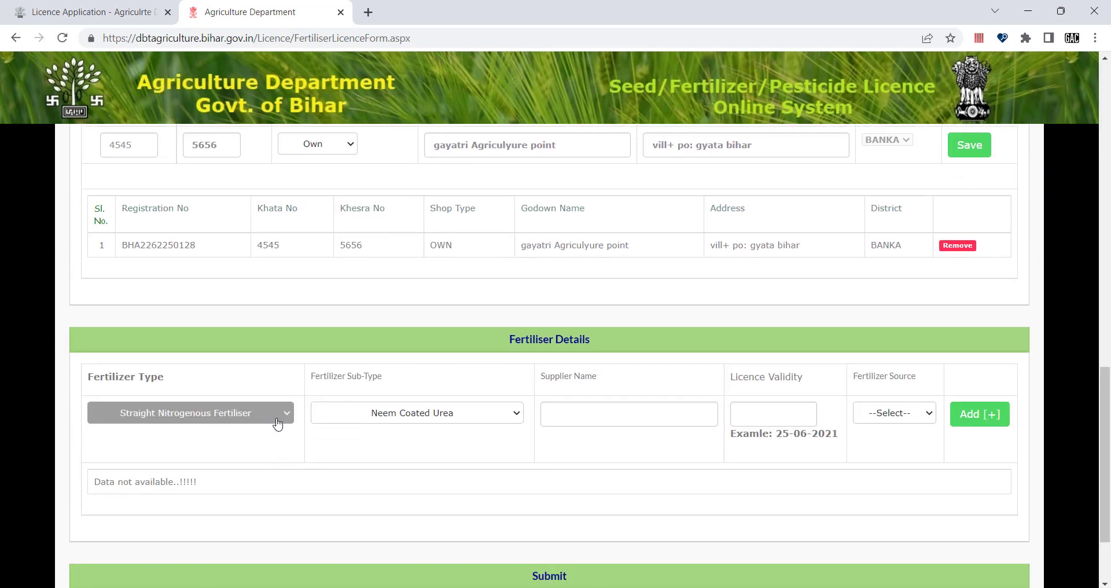
{"action": "left_click", "coordinate": [278, 423]}
{"action": "left_click", "coordinate": [267, 436]}
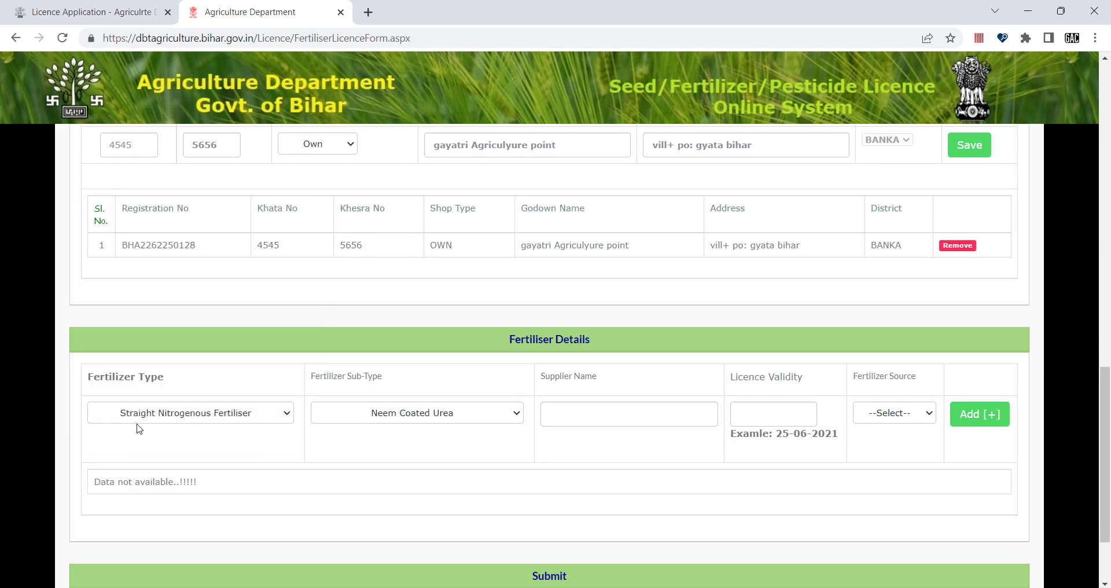
{"action": "left_click", "coordinate": [476, 417]}
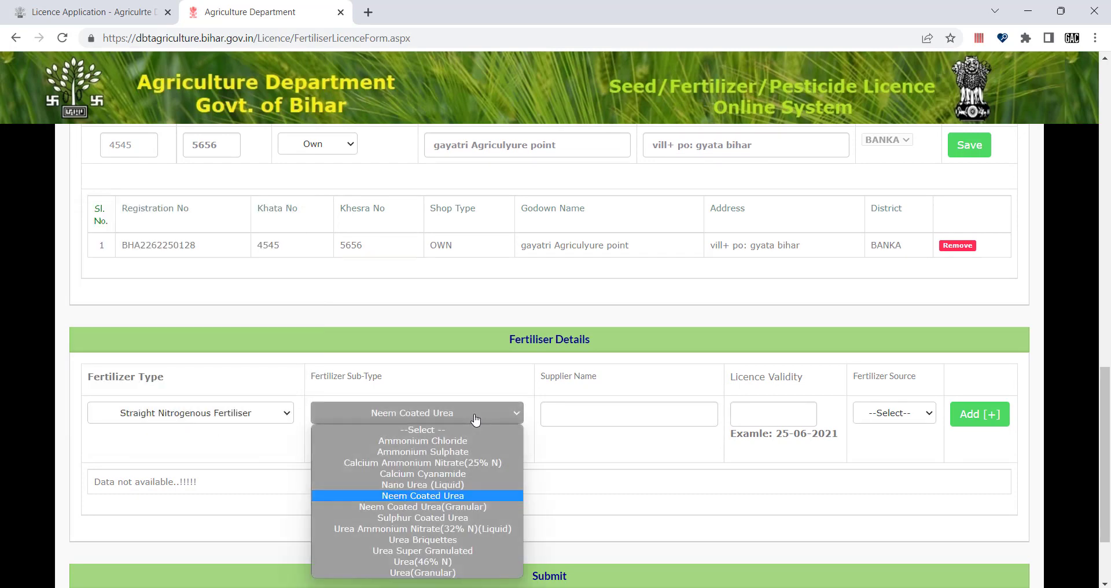
{"action": "left_click", "coordinate": [414, 507]}
{"action": "scroll", "coordinate": [601, 467], "scroll_direction": "down", "scroll_amount": 14}
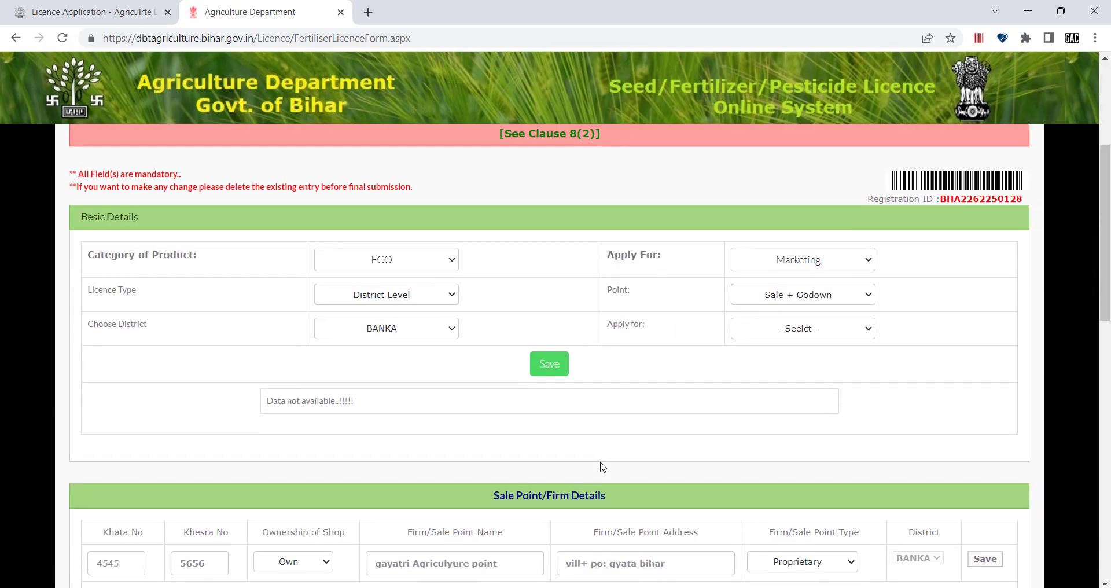
{"action": "scroll", "coordinate": [602, 466], "scroll_direction": "down", "scroll_amount": 2}
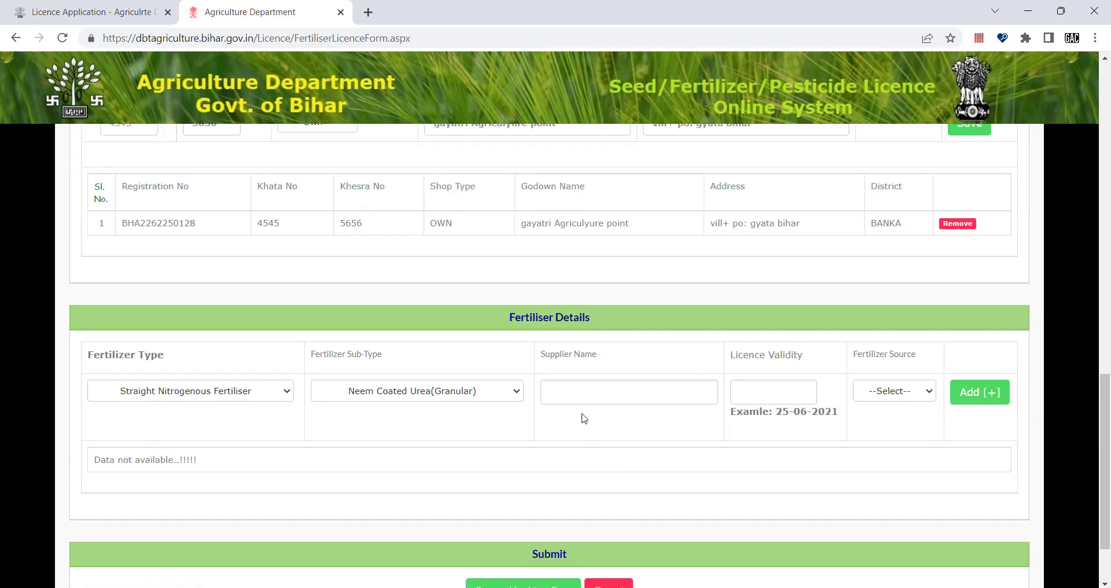
{"action": "left_click", "coordinate": [572, 388]}
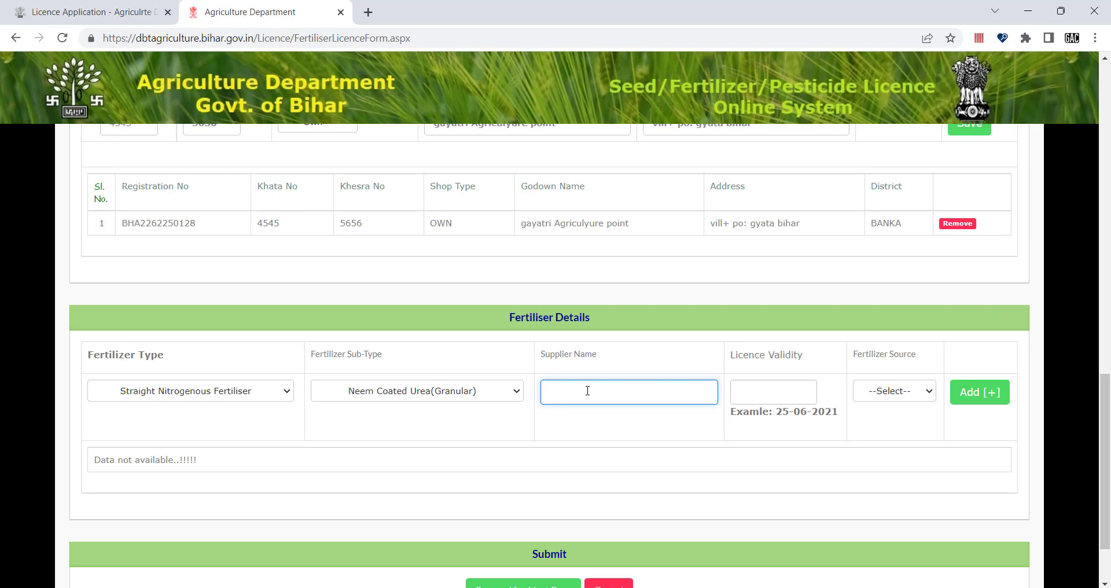
Step: Enter the supplier's trading name in the Supplier Name field
{"action": "type", "text": "gayatri trader"}
{"action": "scroll", "coordinate": [685, 372], "scroll_direction": "up", "scroll_amount": 8}
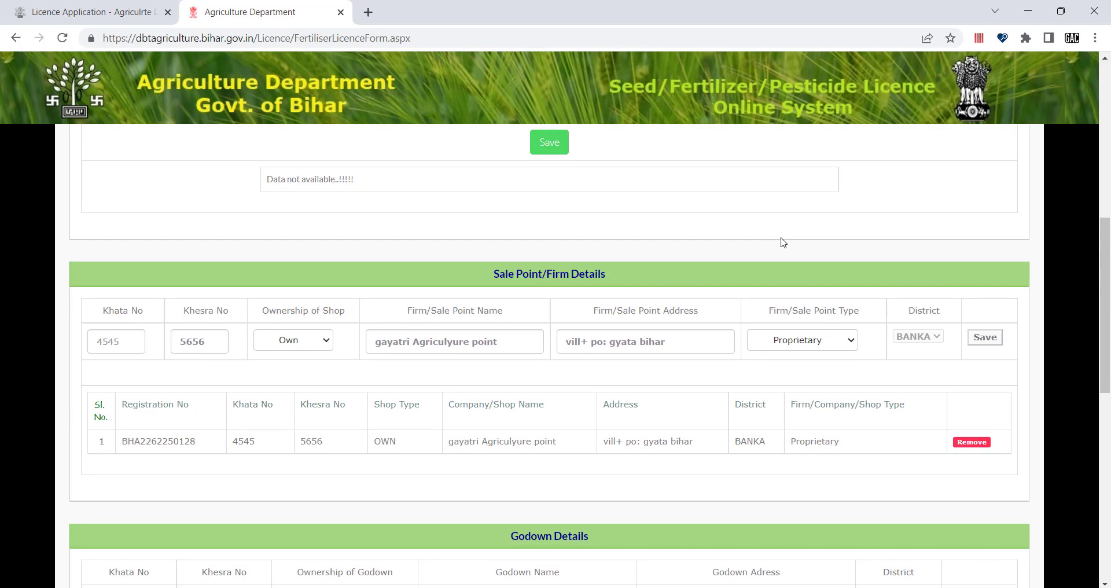
{"action": "scroll", "coordinate": [779, 238], "scroll_direction": "up", "scroll_amount": 2}
{"action": "scroll", "coordinate": [781, 241], "scroll_direction": "down", "scroll_amount": 8}
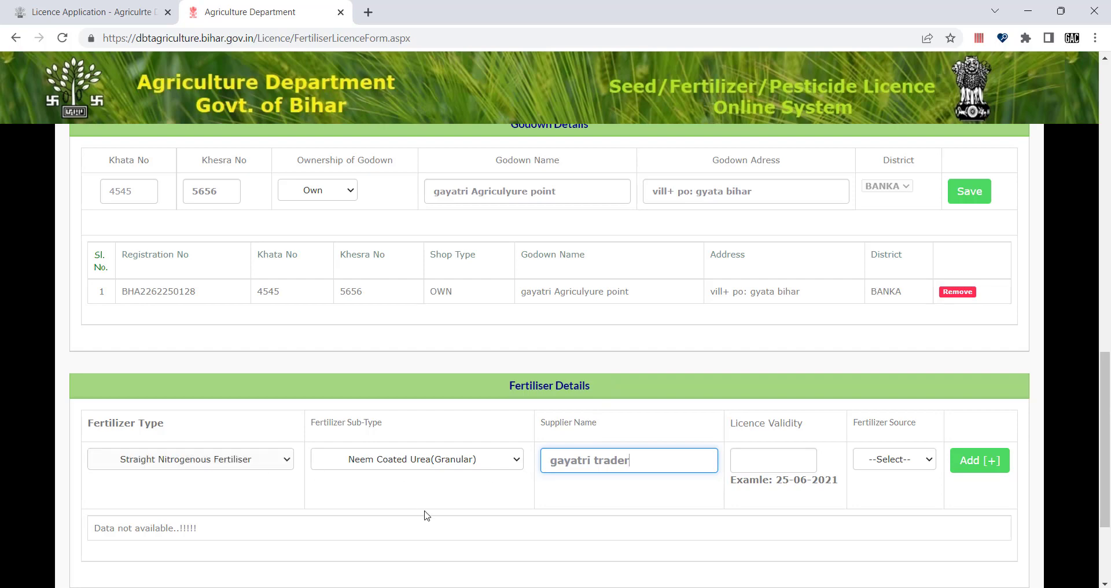
Step: Enter 30-85-2027 as the Licence Validity date, correcting mistyped digits
{"action": "left_click", "coordinate": [761, 458]}
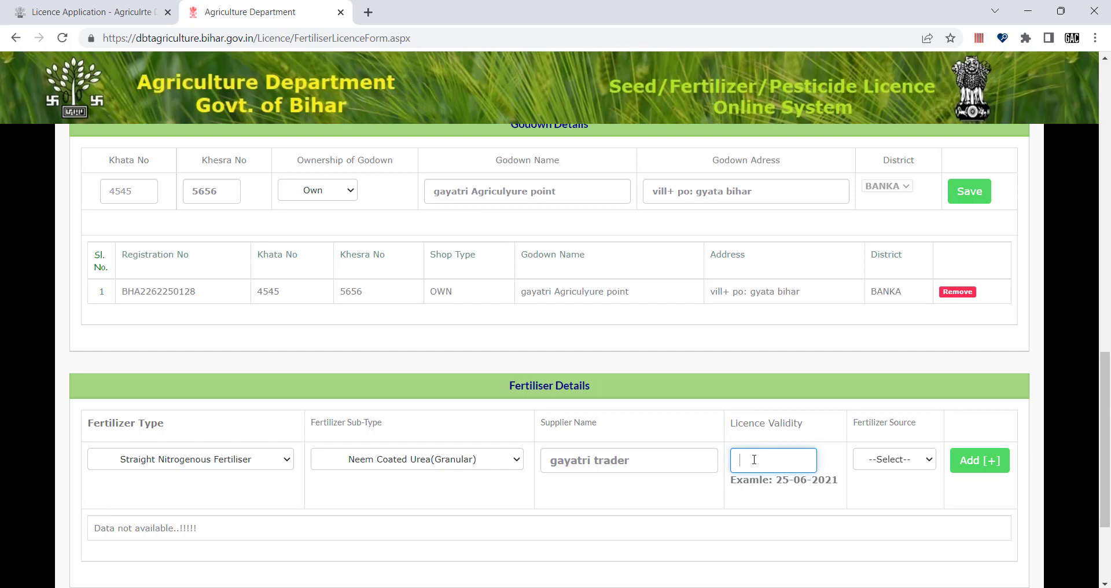
{"action": "type", "text": "30-85-2027"}
{"action": "left_click", "coordinate": [862, 485]}
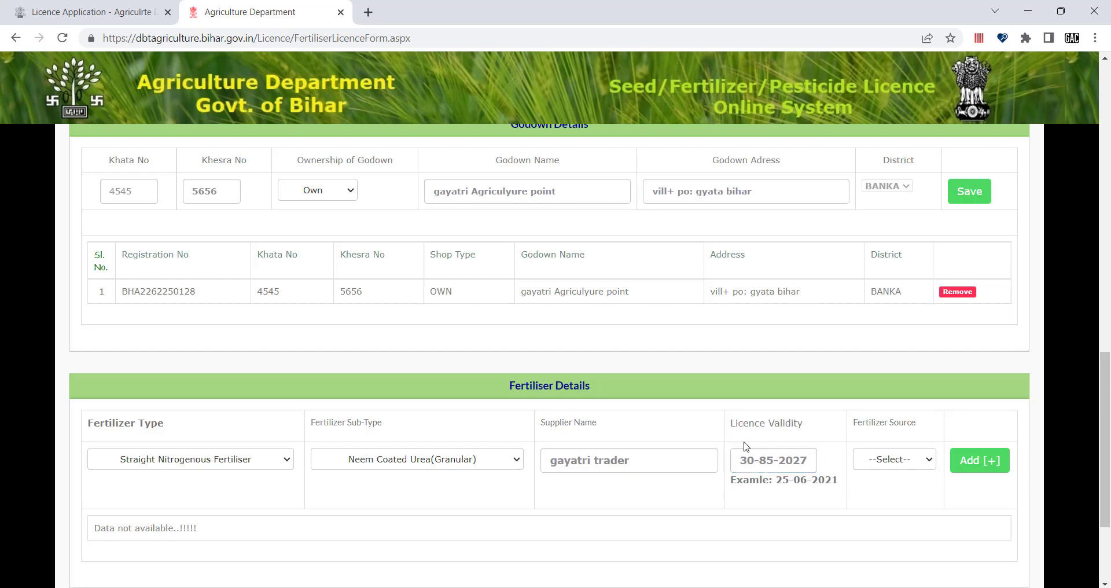
{"action": "left_click_drag", "start_coordinate": [731, 422], "coordinate": [816, 424]}
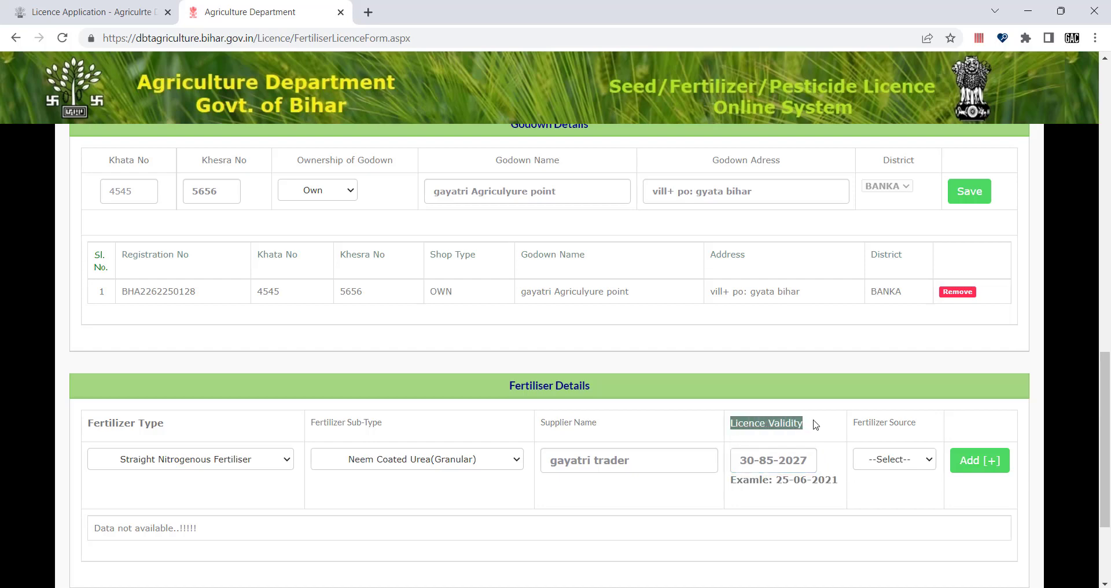
{"action": "left_click_drag", "start_coordinate": [603, 423], "coordinate": [543, 419]}
{"action": "left_click", "coordinate": [594, 422]}
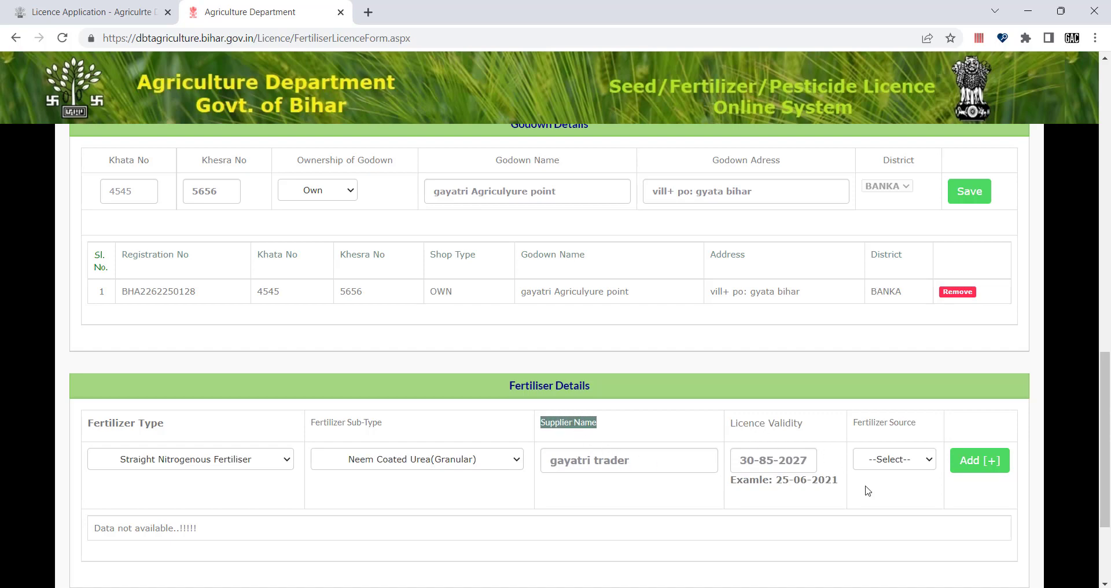
{"action": "left_click", "coordinate": [894, 464]}
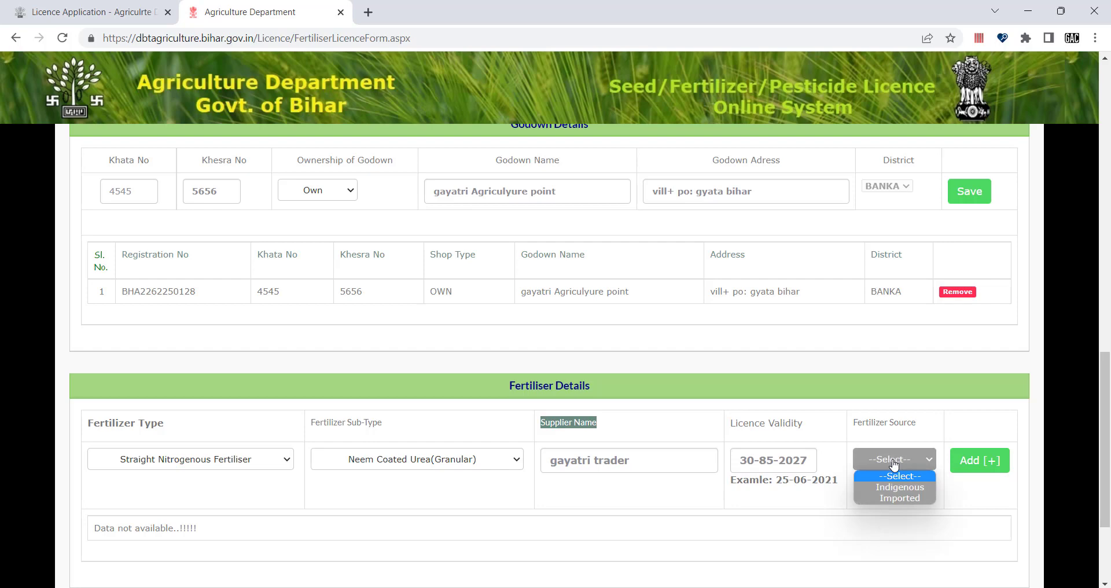
Step: Set the fertiliser source to Imported and add the entry as row 1 of the table
{"action": "left_click", "coordinate": [897, 499]}
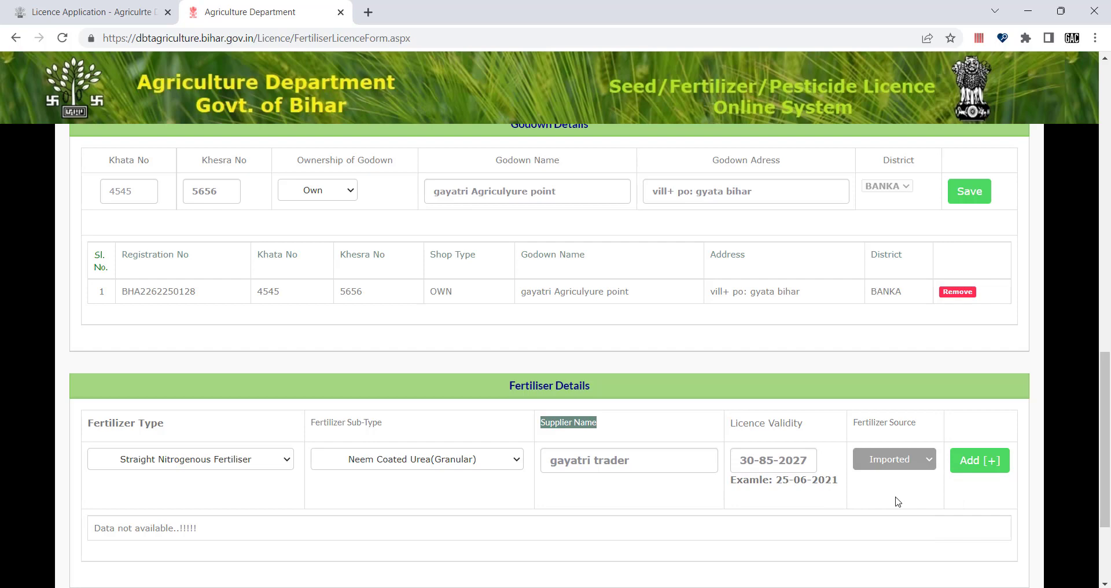
{"action": "scroll", "coordinate": [897, 501], "scroll_direction": "down", "scroll_amount": 1}
{"action": "left_click", "coordinate": [986, 428]}
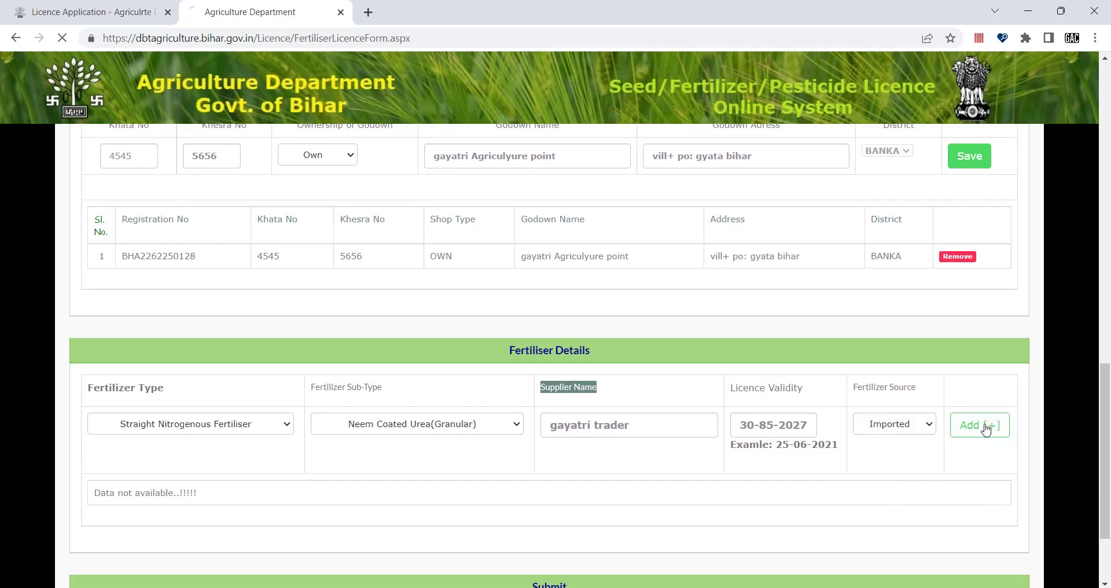
{"action": "scroll", "coordinate": [987, 430], "scroll_direction": "down", "scroll_amount": 20}
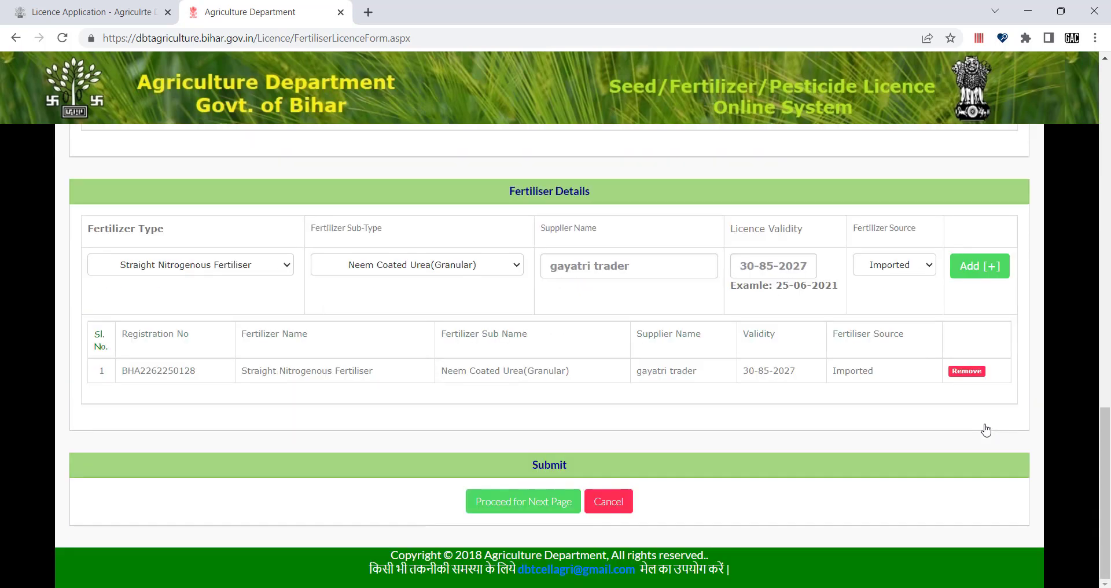
{"action": "scroll", "coordinate": [911, 414], "scroll_direction": "up", "scroll_amount": 1}
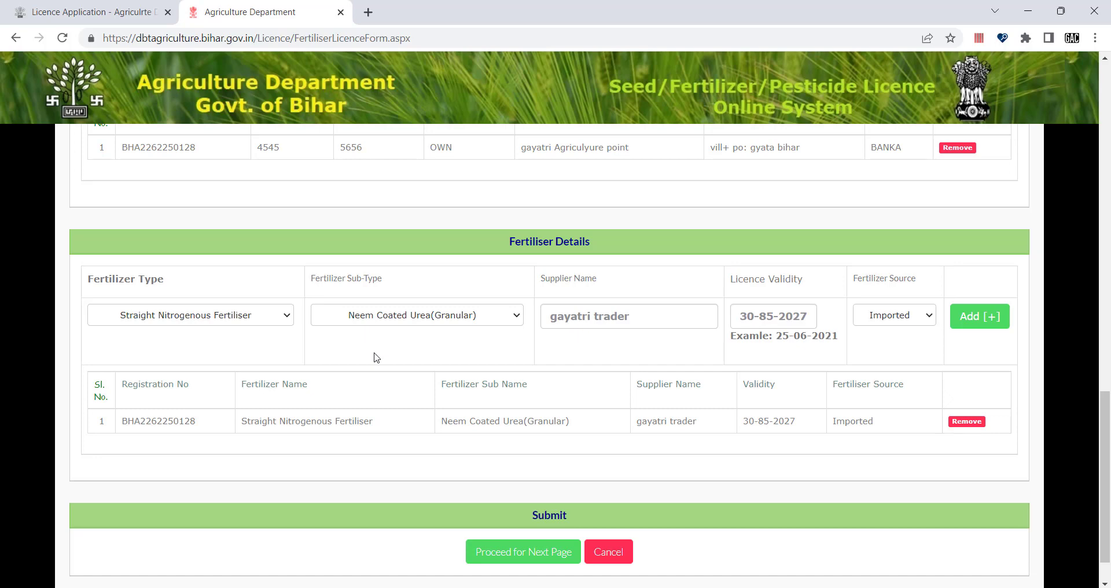
Step: Switch to N.P.K Complex Fertiliser, sub-type N.P.K(16:16:16), and add it as a new row
{"action": "left_click", "coordinate": [285, 322]}
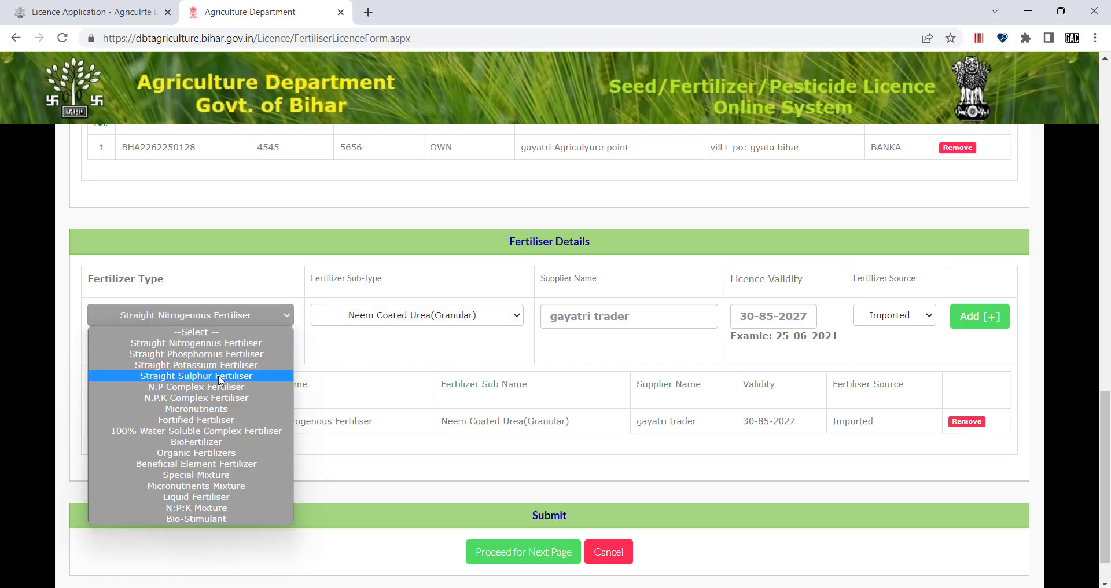
{"action": "left_click", "coordinate": [209, 404]}
{"action": "scroll", "coordinate": [352, 442], "scroll_direction": "down", "scroll_amount": 11}
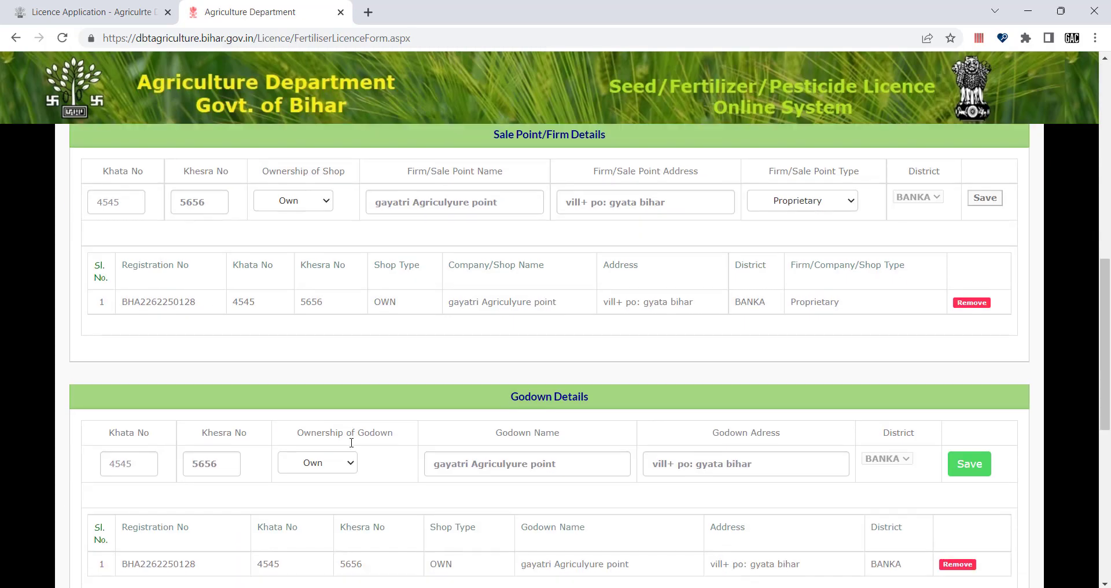
{"action": "scroll", "coordinate": [352, 442], "scroll_direction": "down", "scroll_amount": 8}
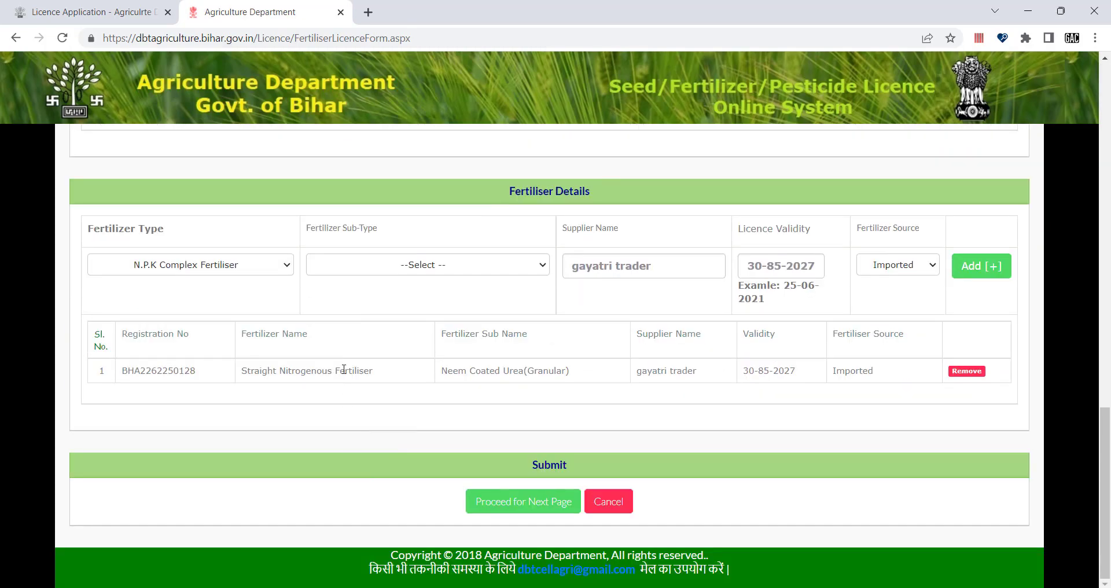
{"action": "left_click", "coordinate": [406, 270]}
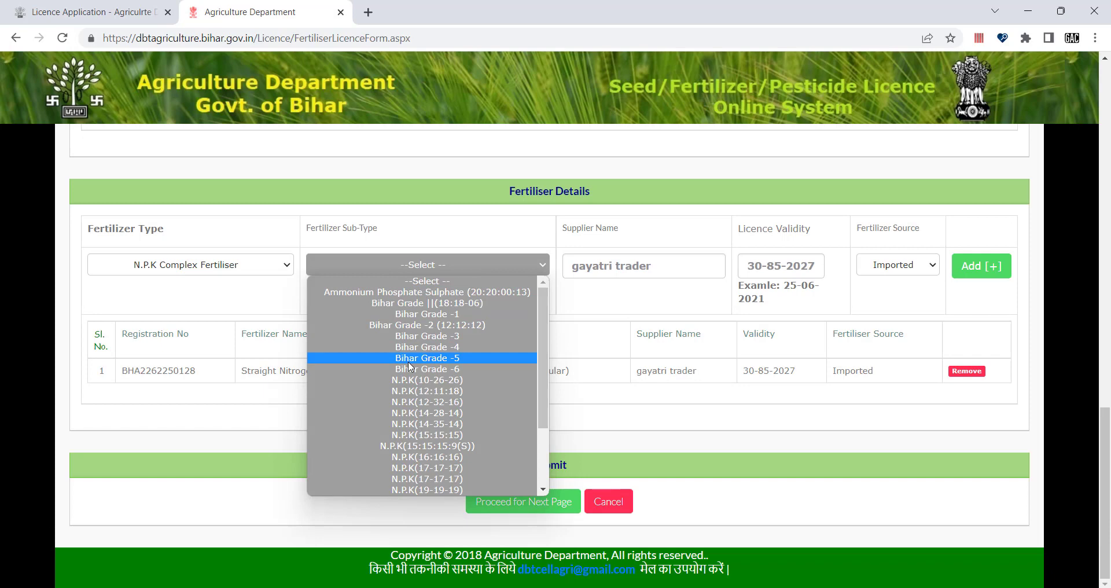
{"action": "scroll", "coordinate": [409, 366], "scroll_direction": "down", "scroll_amount": 3}
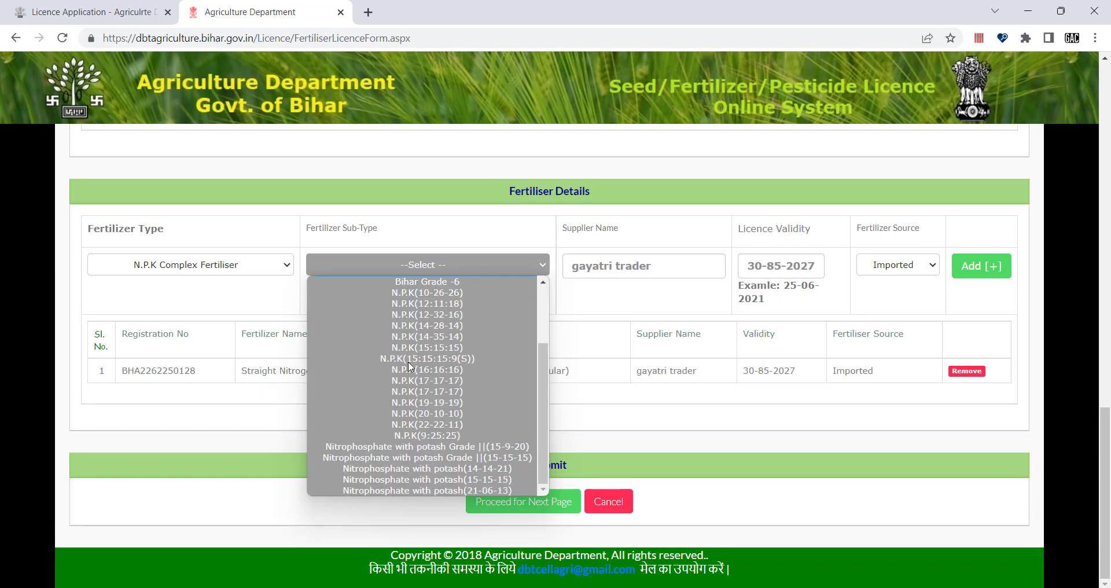
{"action": "left_click", "coordinate": [429, 369]}
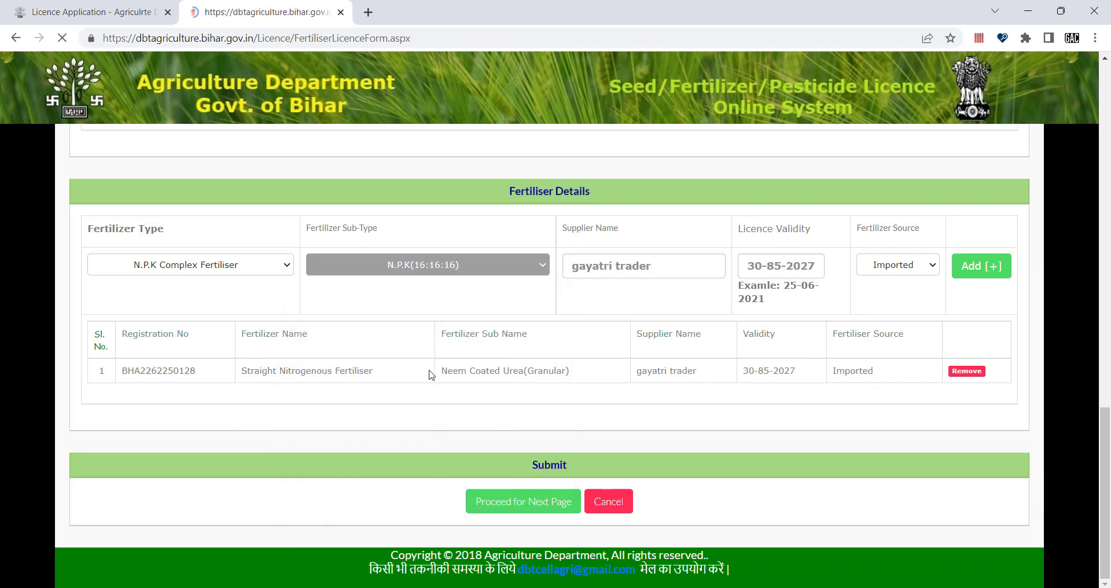
{"action": "scroll", "coordinate": [431, 374], "scroll_direction": "down", "scroll_amount": 6}
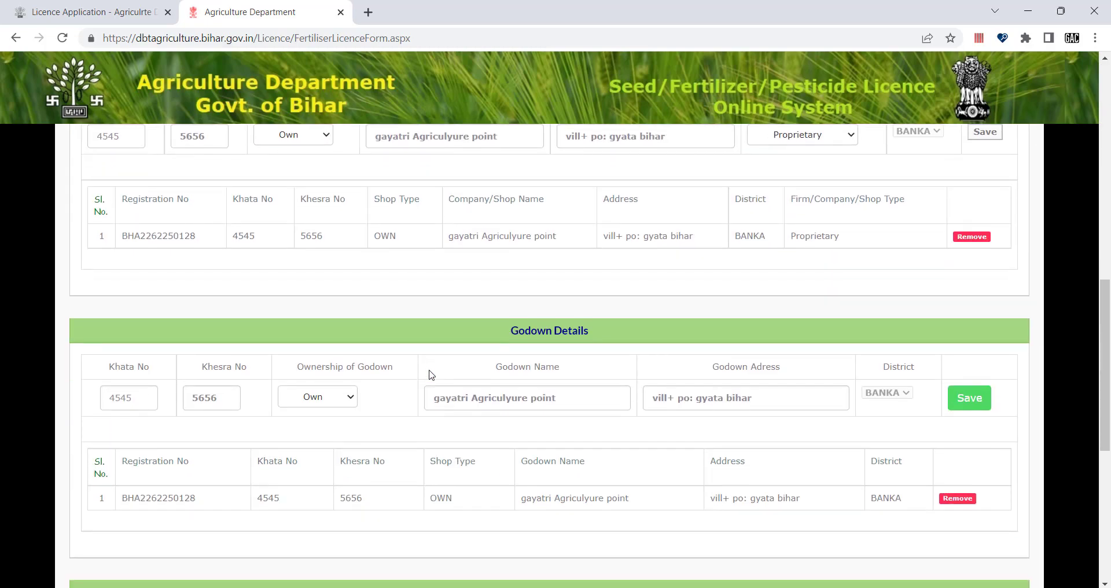
{"action": "scroll", "coordinate": [429, 375], "scroll_direction": "down", "scroll_amount": 7}
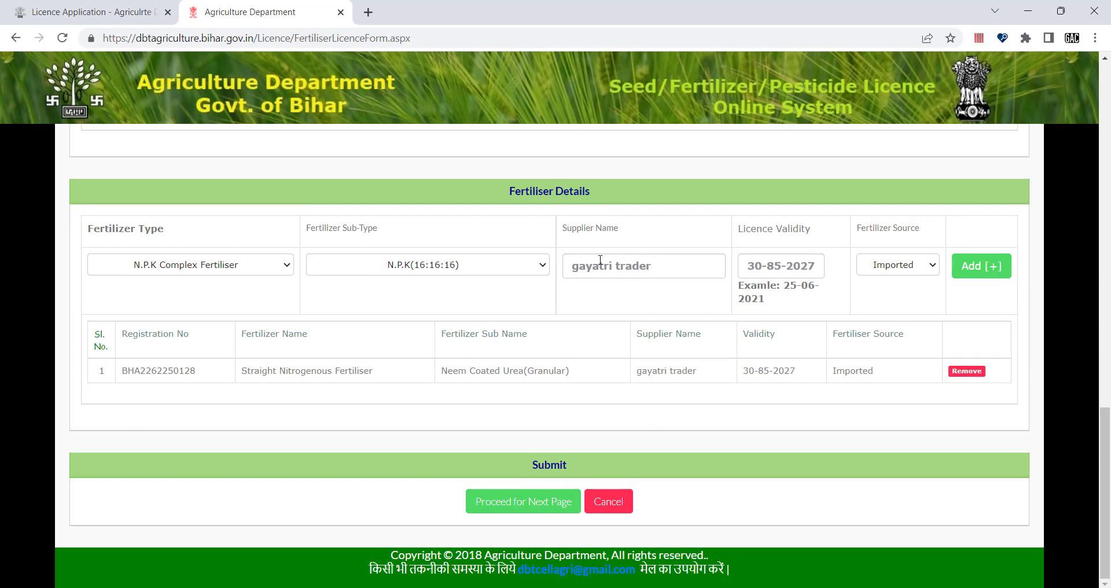
{"action": "left_click_drag", "start_coordinate": [574, 266], "coordinate": [654, 269]}
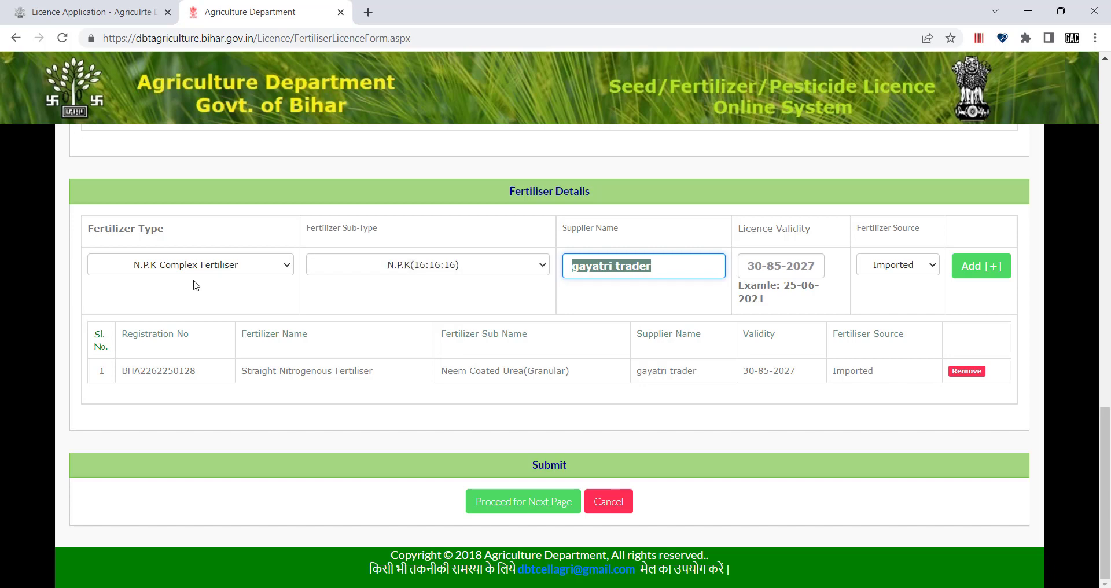
{"action": "left_click", "coordinate": [687, 285]}
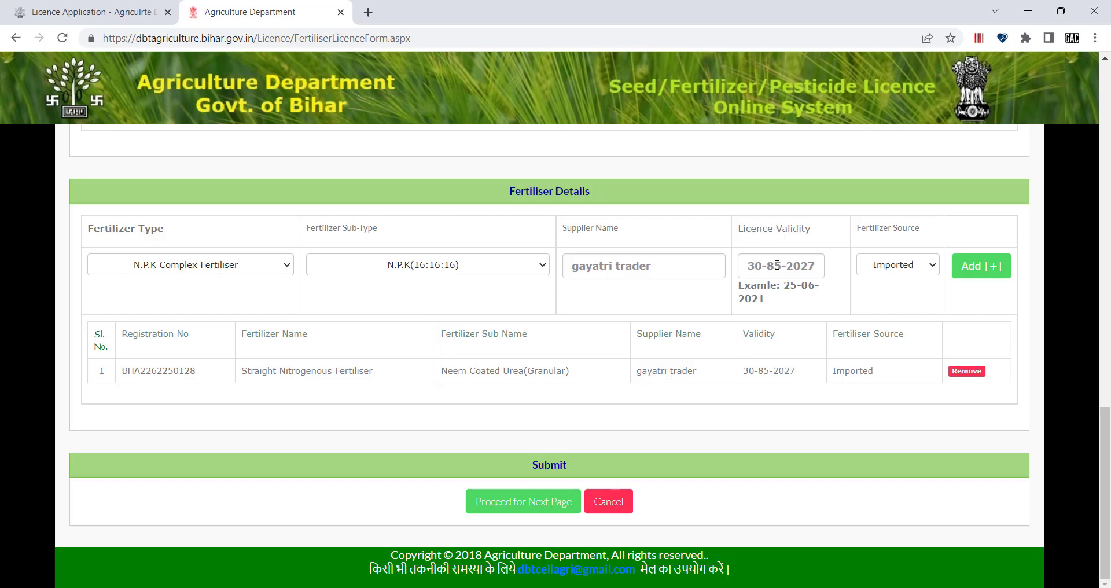
{"action": "left_click", "coordinate": [988, 273]}
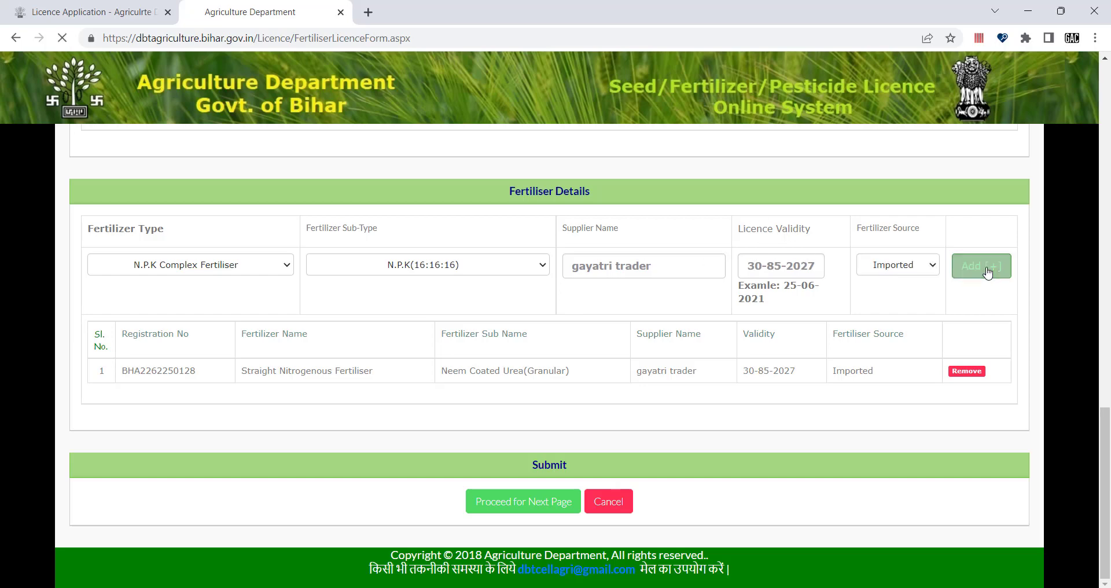
{"action": "scroll", "coordinate": [675, 416], "scroll_direction": "down", "scroll_amount": 8}
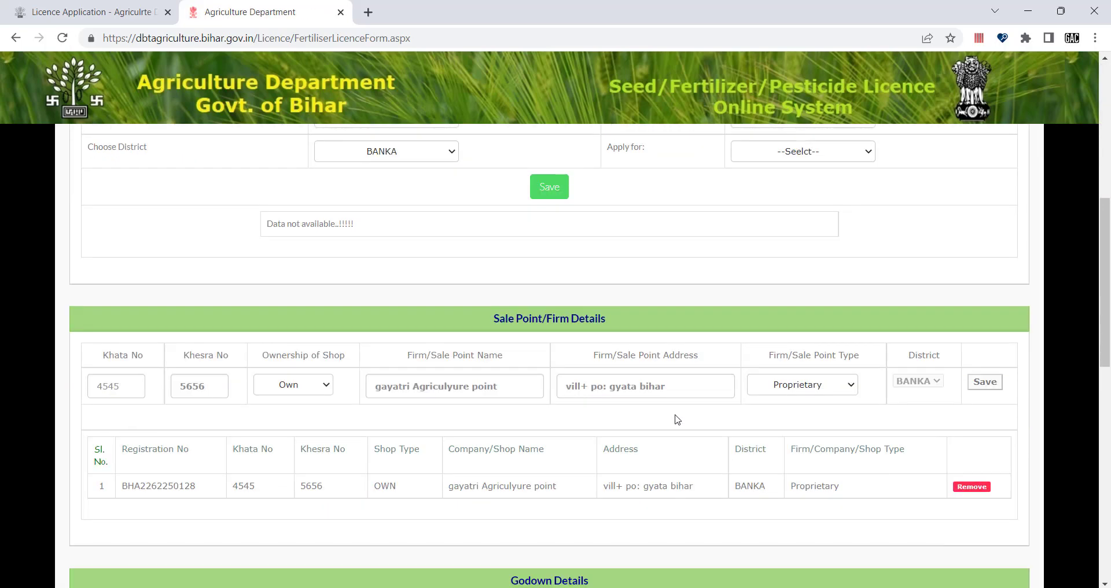
{"action": "scroll", "coordinate": [677, 417], "scroll_direction": "down", "scroll_amount": 4}
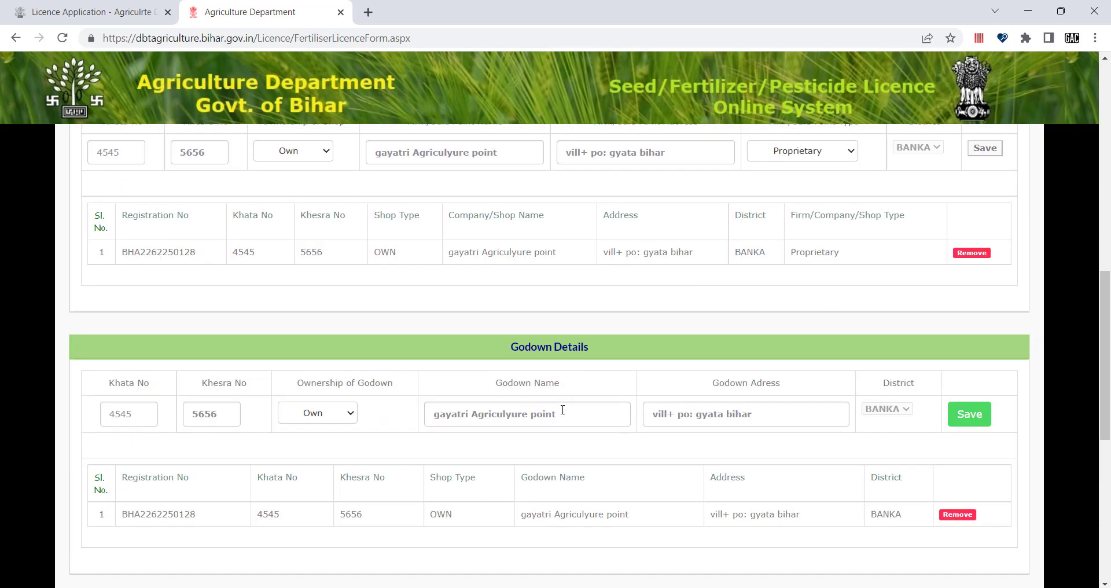
{"action": "scroll", "coordinate": [563, 409], "scroll_direction": "down", "scroll_amount": 1}
{"action": "scroll", "coordinate": [233, 319], "scroll_direction": "down", "scroll_amount": 3}
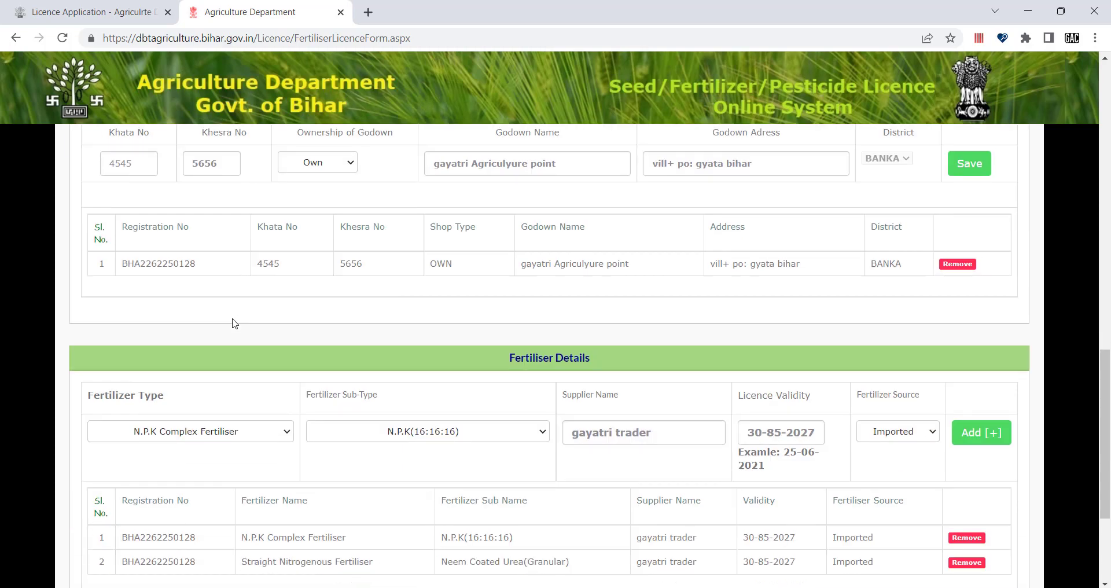
{"action": "scroll", "coordinate": [375, 392], "scroll_direction": "down", "scroll_amount": 2}
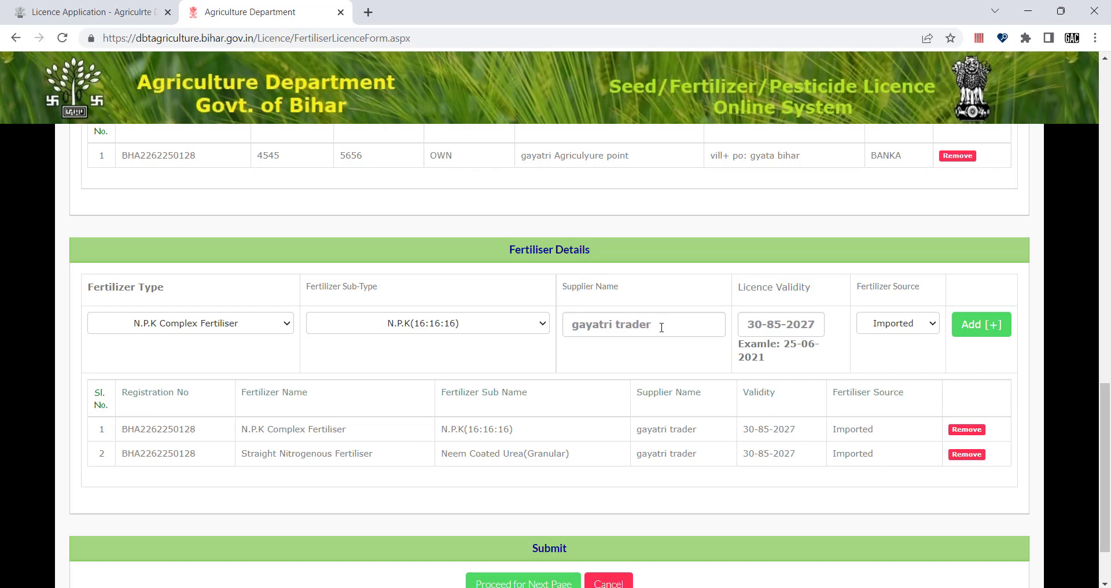
{"action": "left_click_drag", "start_coordinate": [658, 325], "coordinate": [571, 322]}
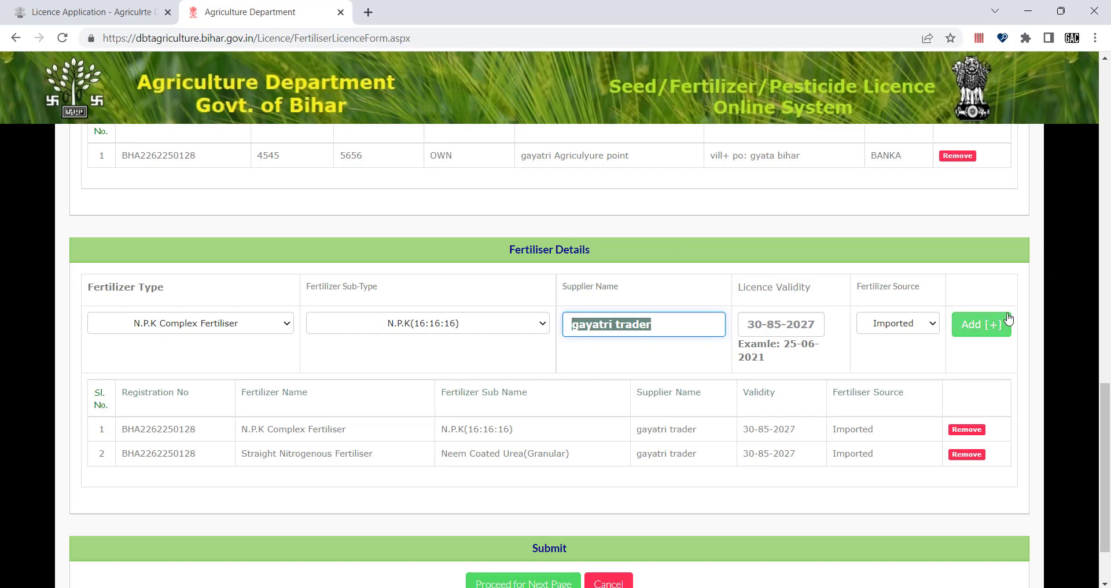
{"action": "left_click", "coordinate": [992, 328]}
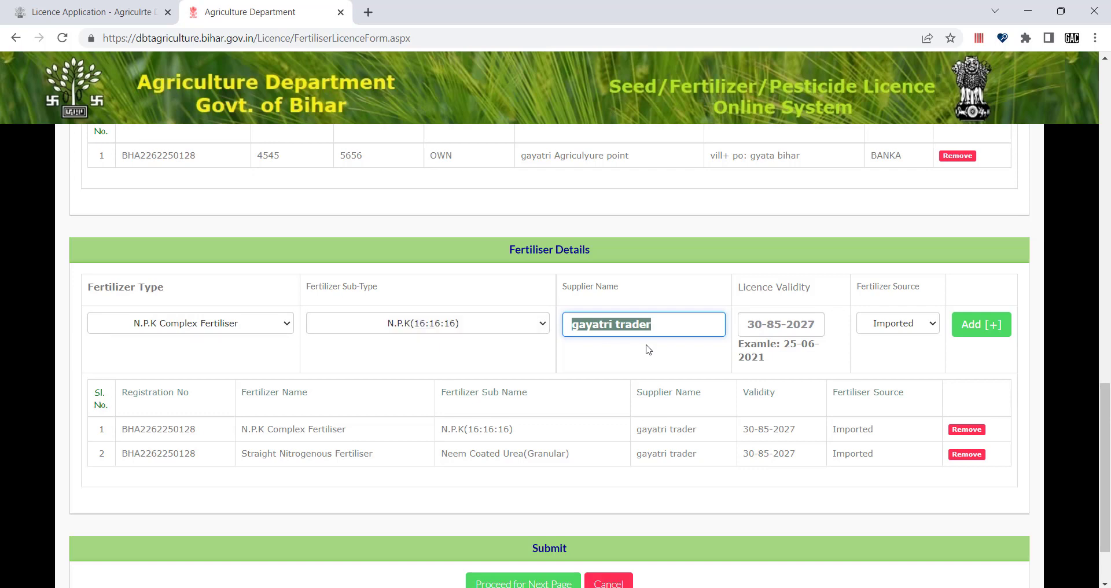
{"action": "scroll", "coordinate": [573, 439], "scroll_direction": "down", "scroll_amount": 2}
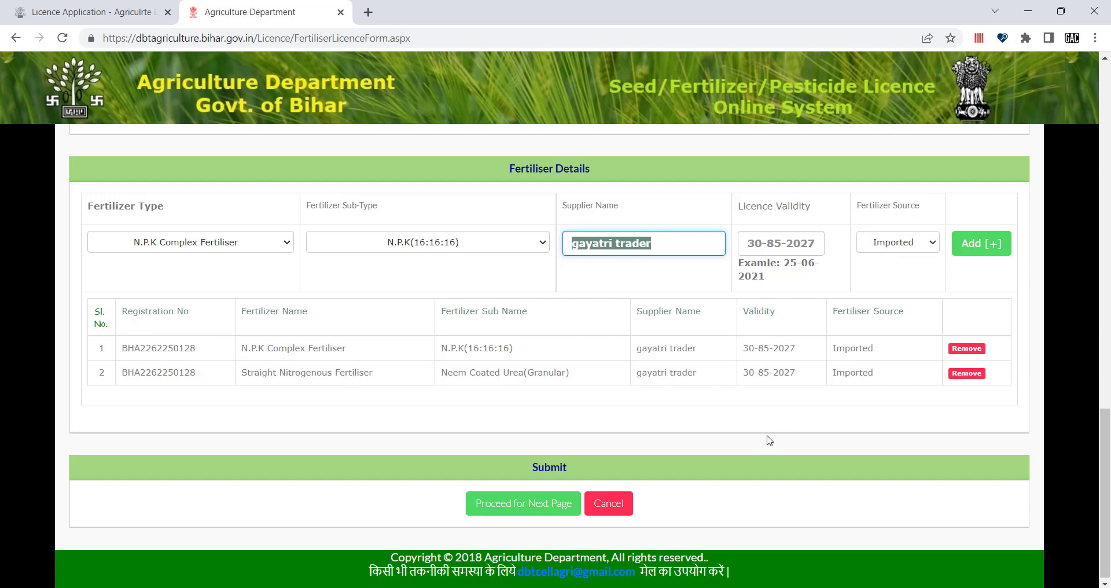
{"action": "scroll", "coordinate": [769, 441], "scroll_direction": "down", "scroll_amount": 1}
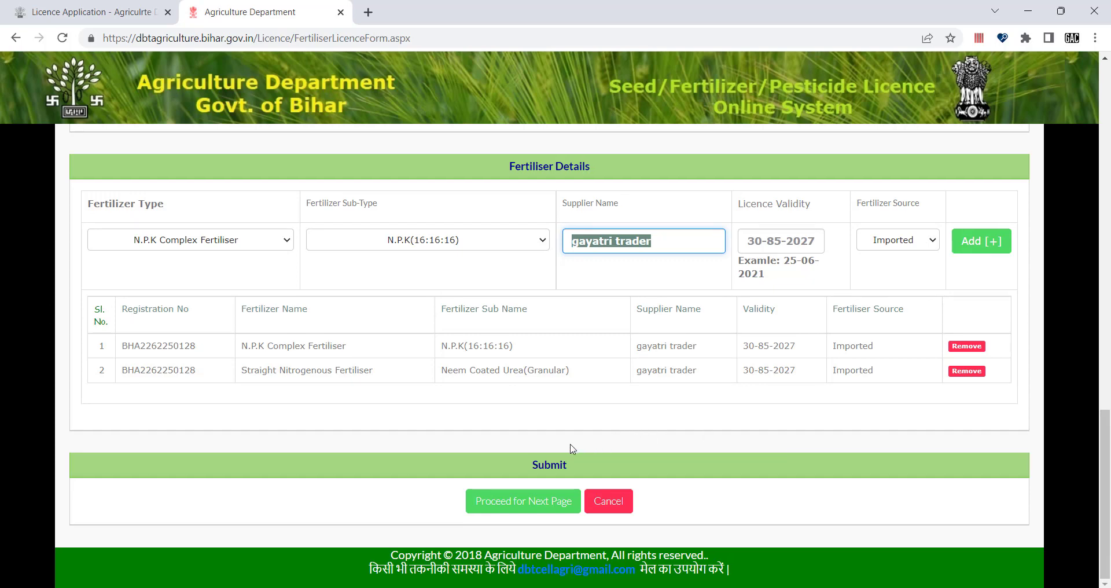
{"action": "left_click", "coordinate": [552, 464]}
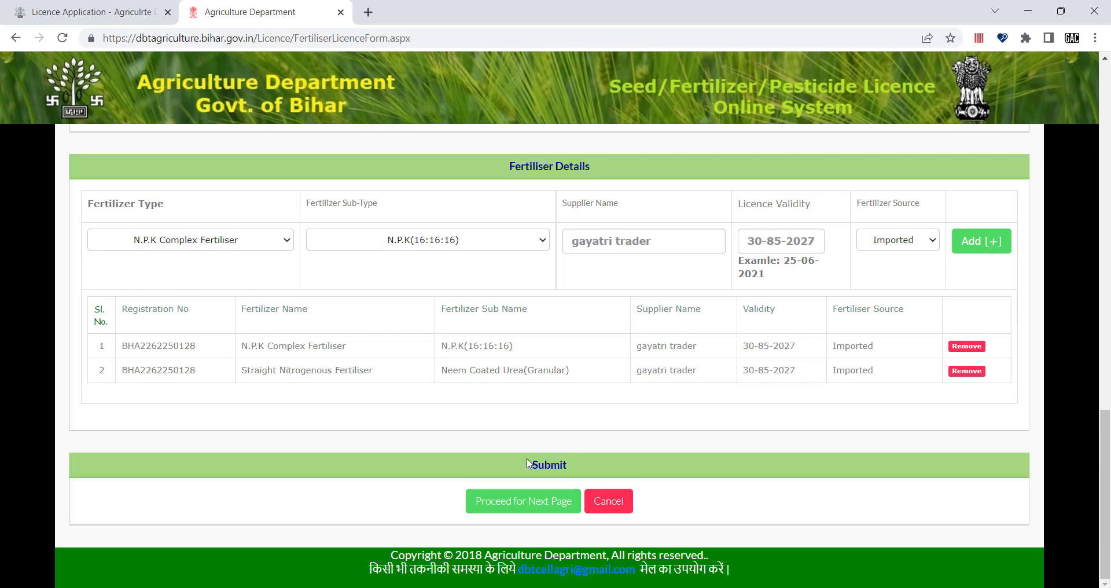
{"action": "scroll", "coordinate": [551, 397], "scroll_direction": "up", "scroll_amount": 3}
{"action": "scroll", "coordinate": [550, 396], "scroll_direction": "down", "scroll_amount": 4}
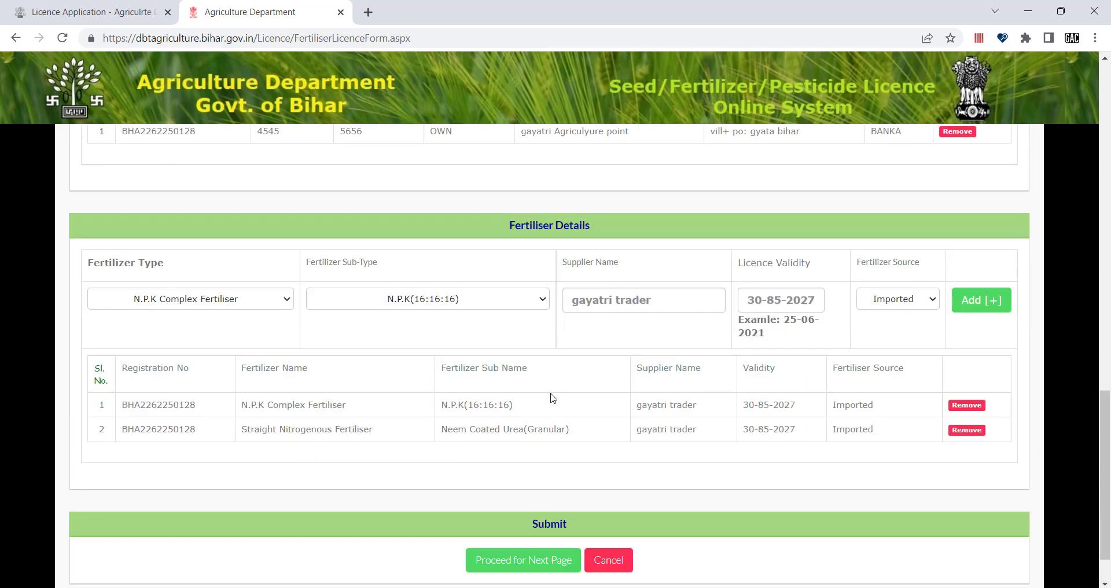
Step: Proceed to the payment details page and choose Online Payment as the payment type
{"action": "left_click", "coordinate": [529, 499]}
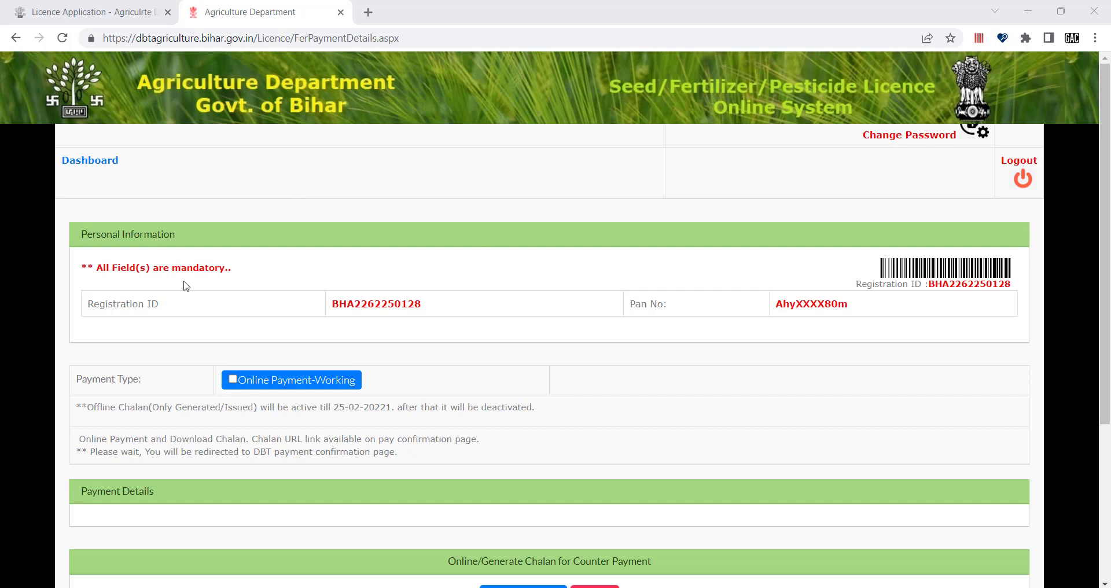
{"action": "left_click_drag", "start_coordinate": [92, 305], "coordinate": [165, 308]}
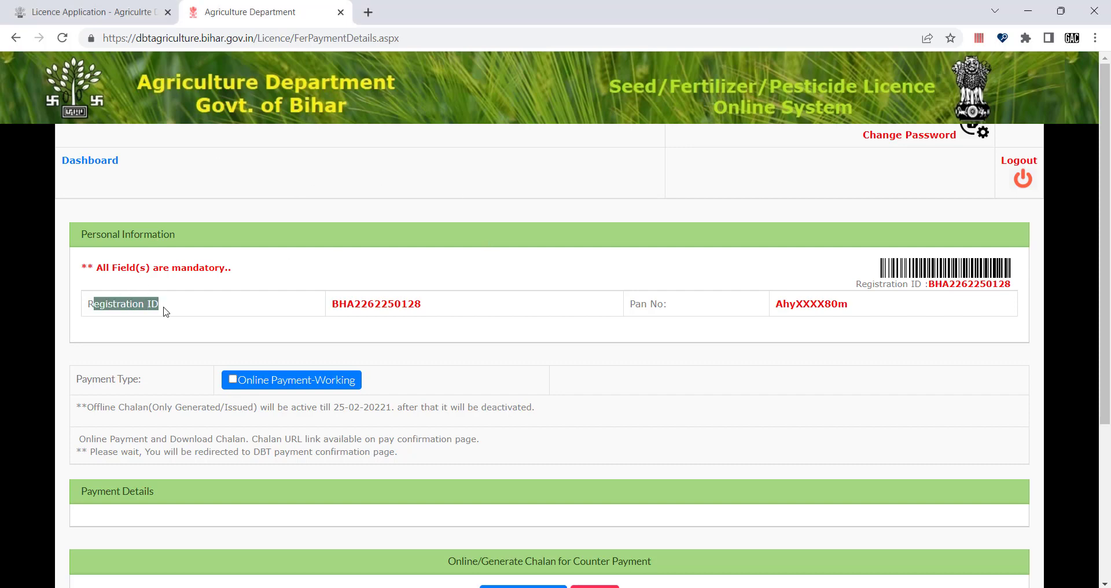
{"action": "left_click_drag", "start_coordinate": [674, 306], "coordinate": [630, 306]}
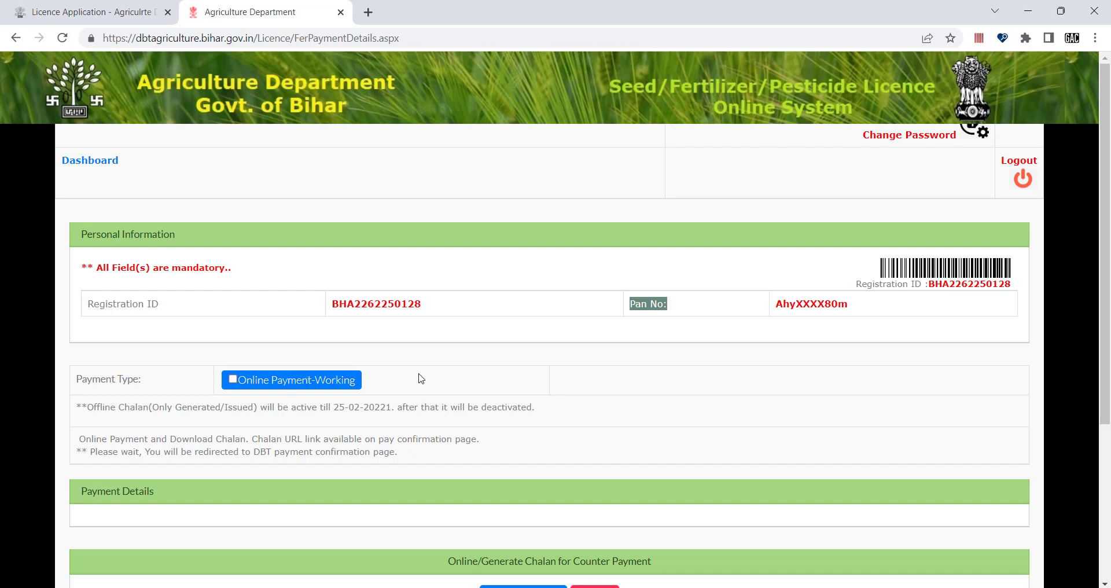
{"action": "scroll", "coordinate": [413, 433], "scroll_direction": "down", "scroll_amount": 2}
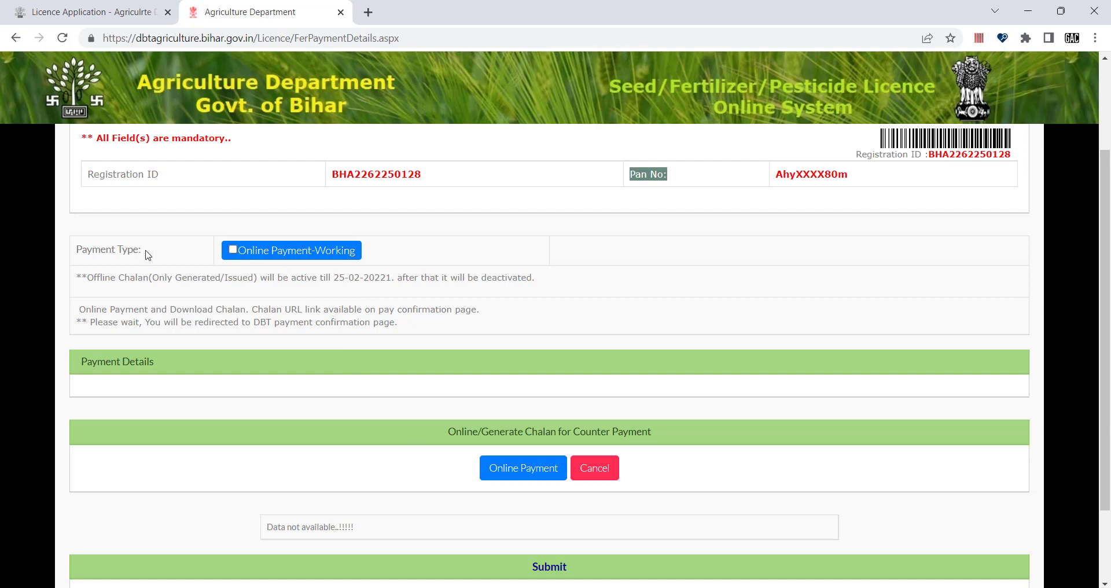
{"action": "left_click", "coordinate": [232, 251]}
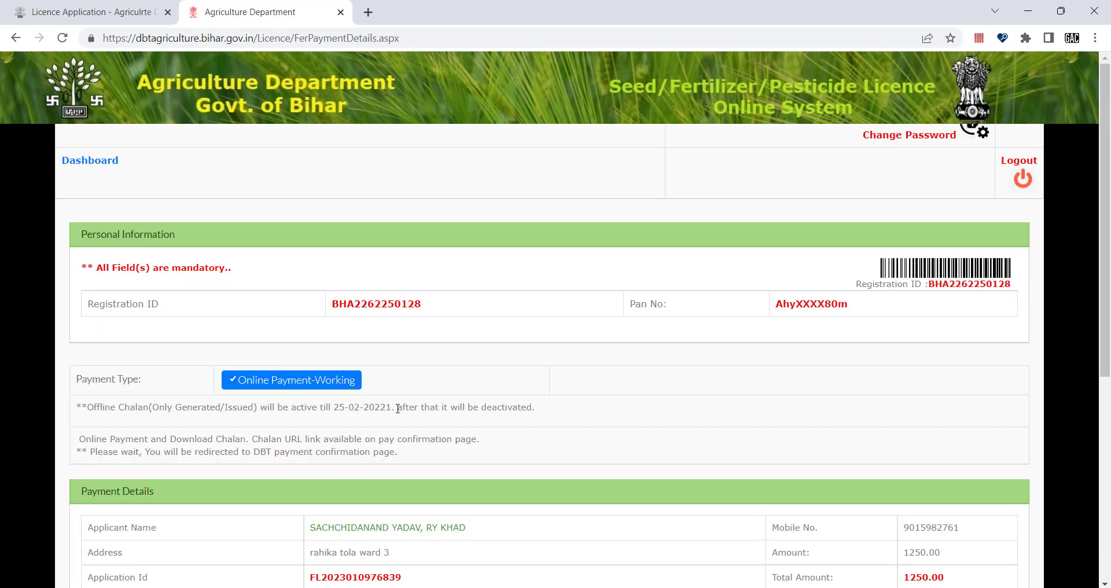
Step: Review the 1250.00 payment details and continue to the online payment gateway
{"action": "scroll", "coordinate": [398, 408], "scroll_direction": "down", "scroll_amount": 5}
{"action": "scroll", "coordinate": [387, 356], "scroll_direction": "up", "scroll_amount": 1}
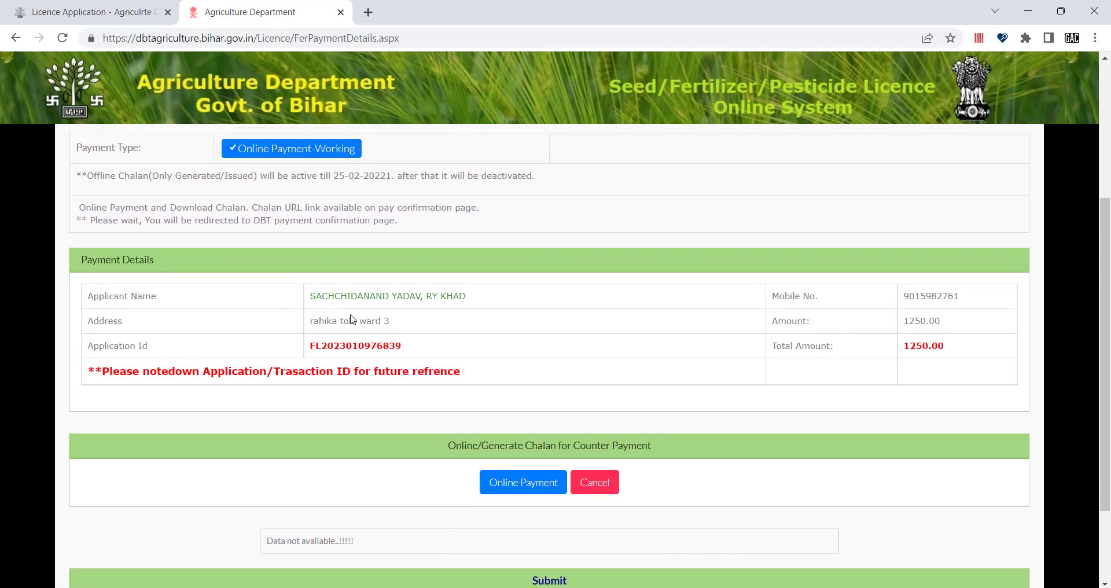
{"action": "scroll", "coordinate": [266, 262], "scroll_direction": "up", "scroll_amount": 1}
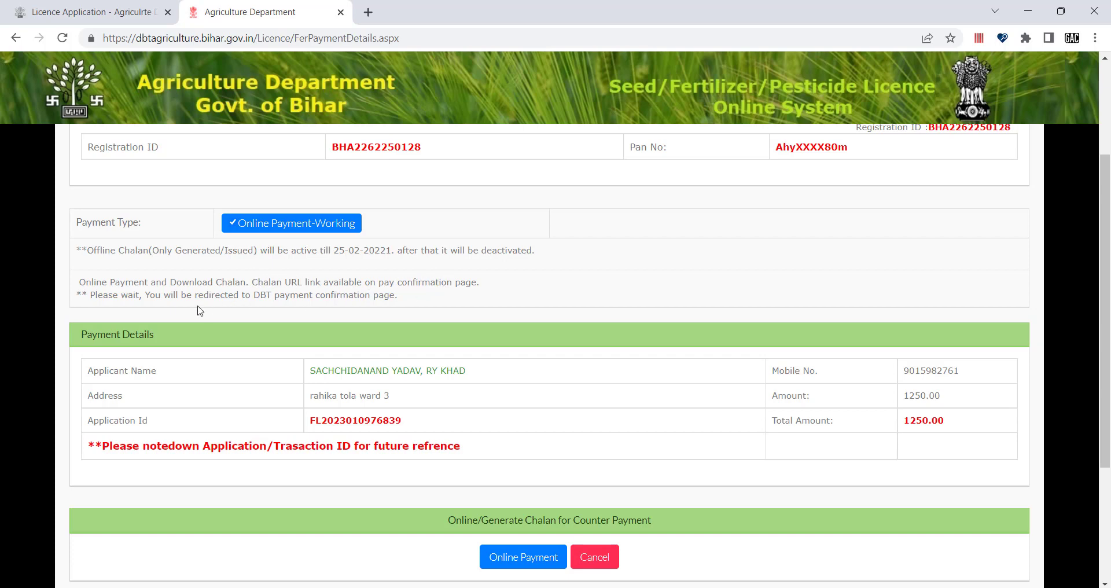
{"action": "scroll", "coordinate": [256, 322], "scroll_direction": "down", "scroll_amount": 2}
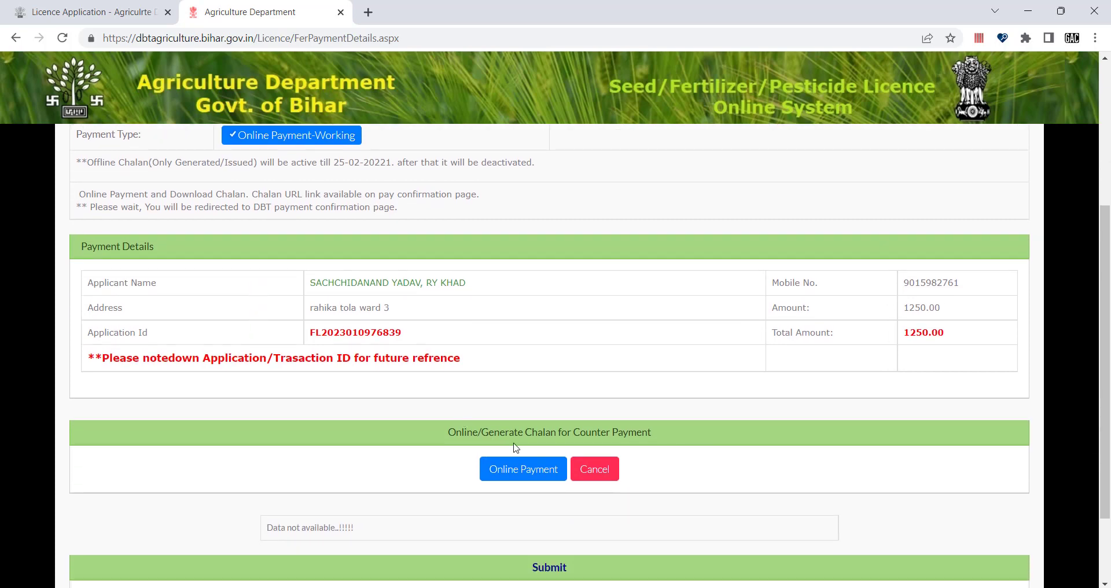
{"action": "left_click", "coordinate": [521, 471]}
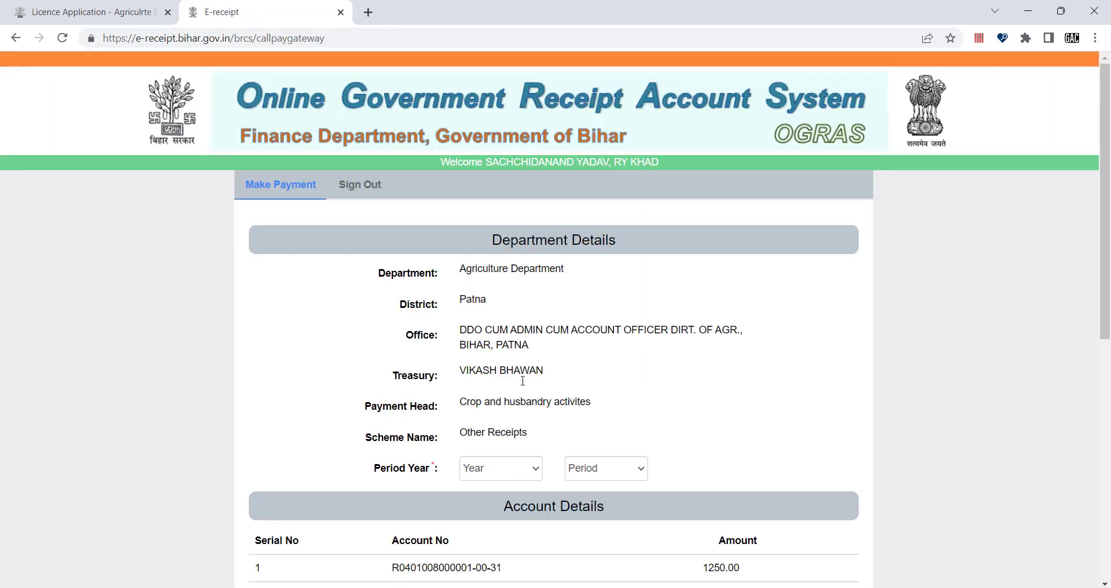
Step: Set Period Year 2022-2023 and Period Annually, then review the Payment Details below
{"action": "scroll", "coordinate": [522, 380], "scroll_direction": "down", "scroll_amount": 1}
{"action": "scroll", "coordinate": [474, 269], "scroll_direction": "up", "scroll_amount": 1}
{"action": "scroll", "coordinate": [687, 249], "scroll_direction": "down", "scroll_amount": 2}
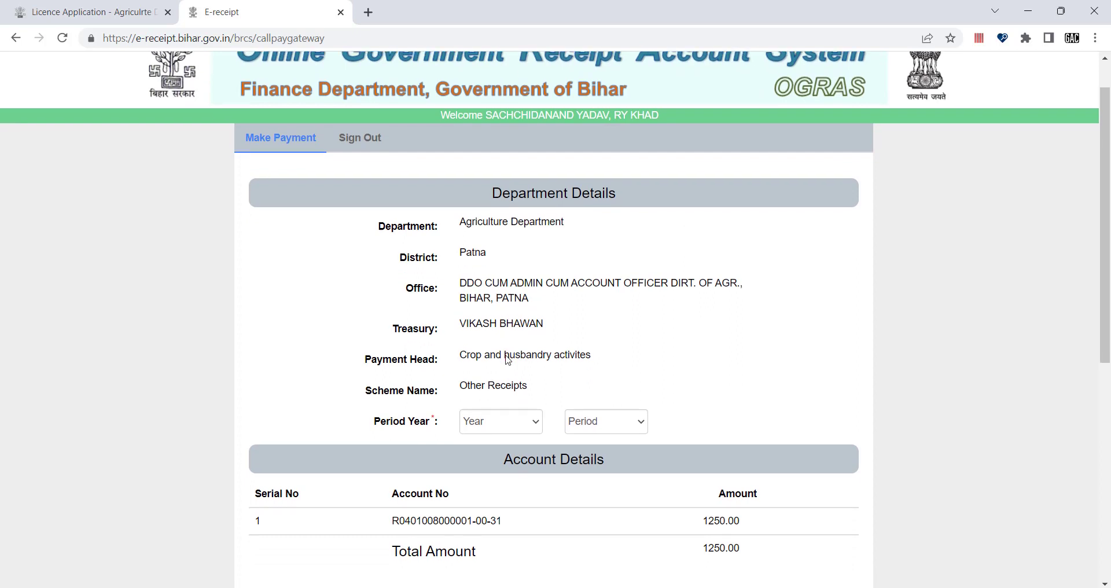
{"action": "scroll", "coordinate": [508, 360], "scroll_direction": "down", "scroll_amount": 1}
{"action": "scroll", "coordinate": [467, 350], "scroll_direction": "down", "scroll_amount": 1}
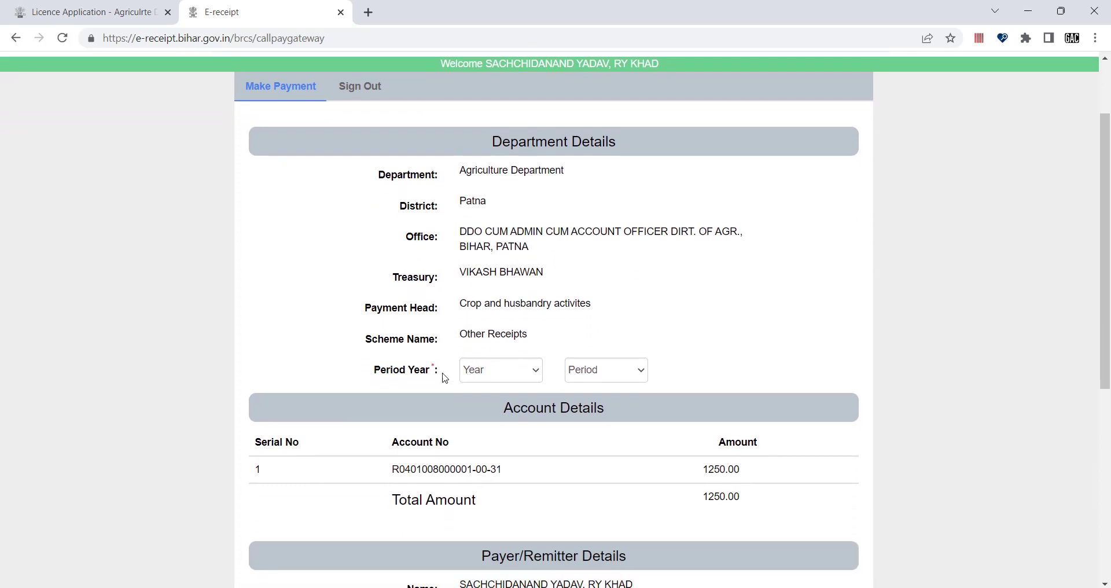
{"action": "left_click", "coordinate": [495, 373]}
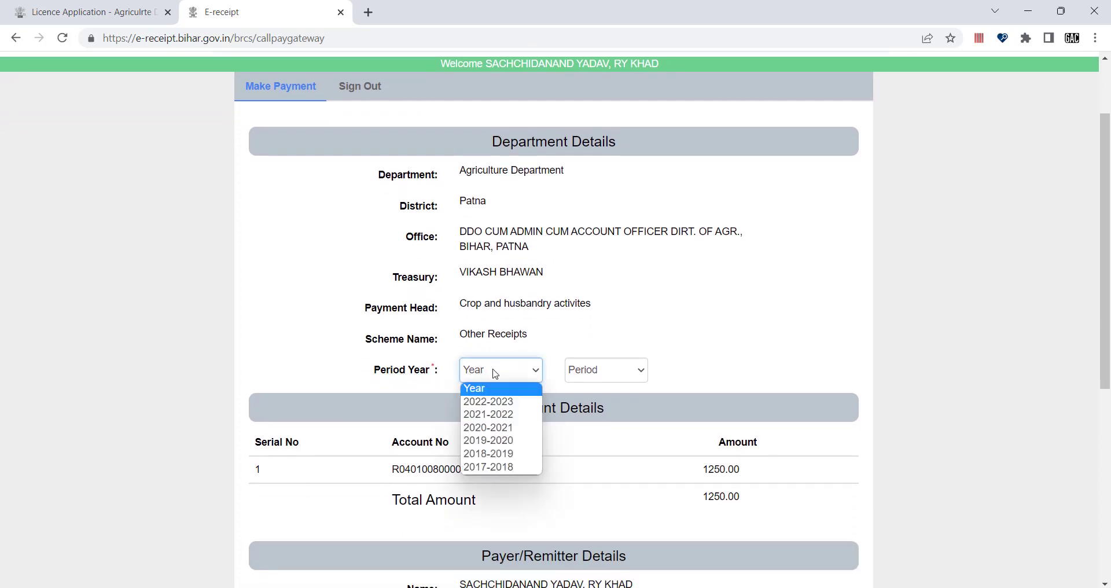
{"action": "left_click", "coordinate": [501, 403]}
{"action": "left_click", "coordinate": [581, 378]}
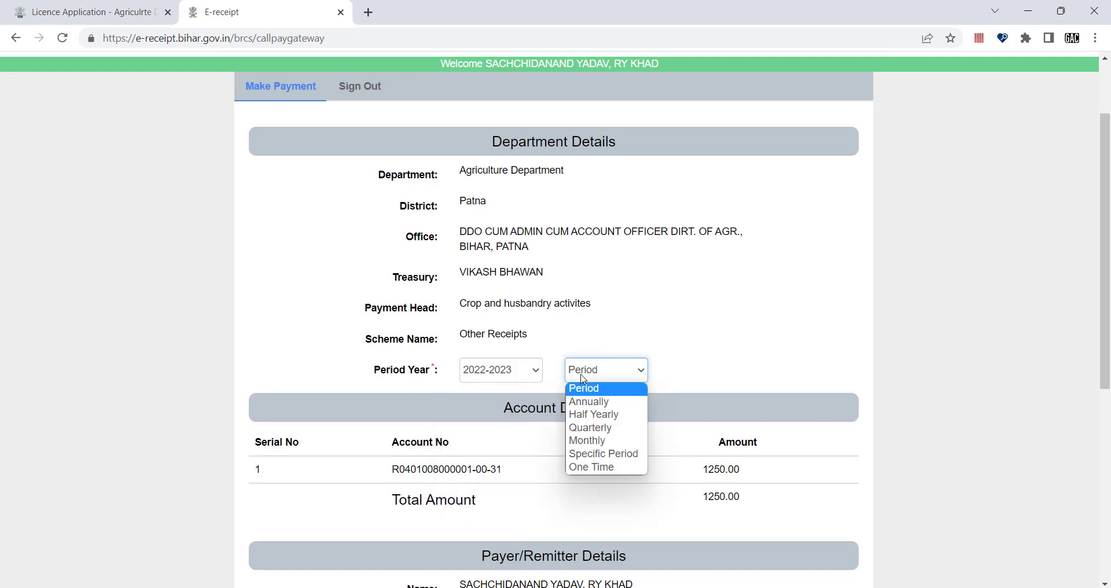
{"action": "left_click", "coordinate": [594, 403]}
{"action": "scroll", "coordinate": [593, 424], "scroll_direction": "down", "scroll_amount": 1}
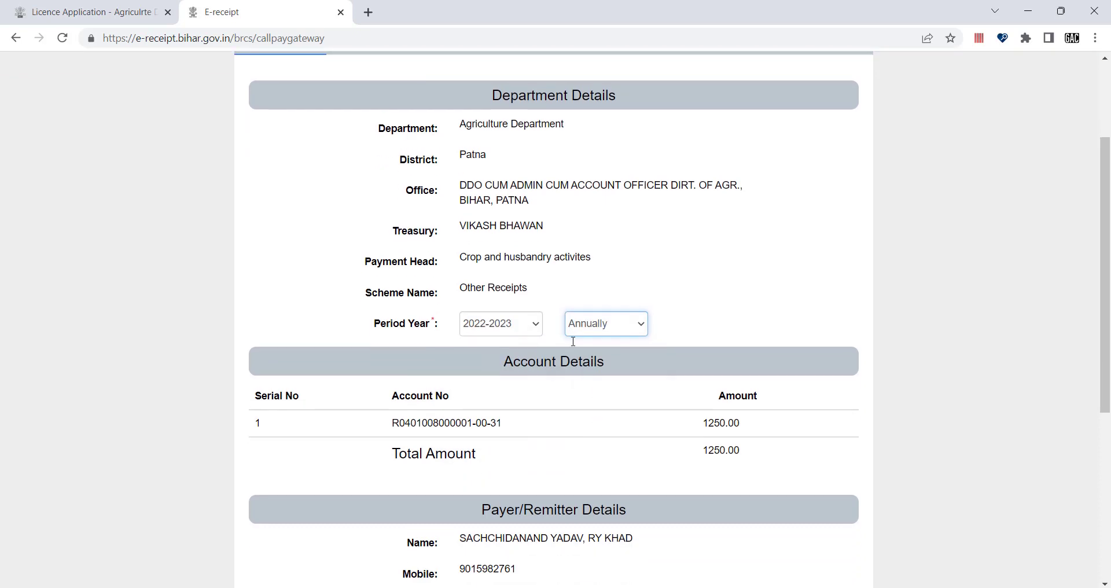
{"action": "scroll", "coordinate": [558, 396], "scroll_direction": "down", "scroll_amount": 1}
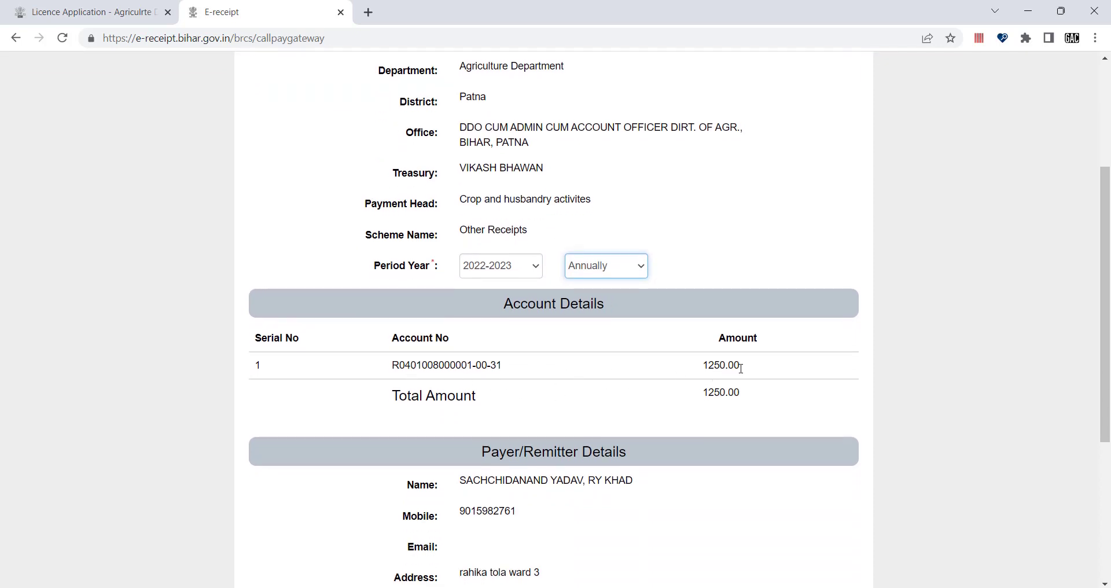
{"action": "scroll", "coordinate": [621, 375], "scroll_direction": "down", "scroll_amount": 1}
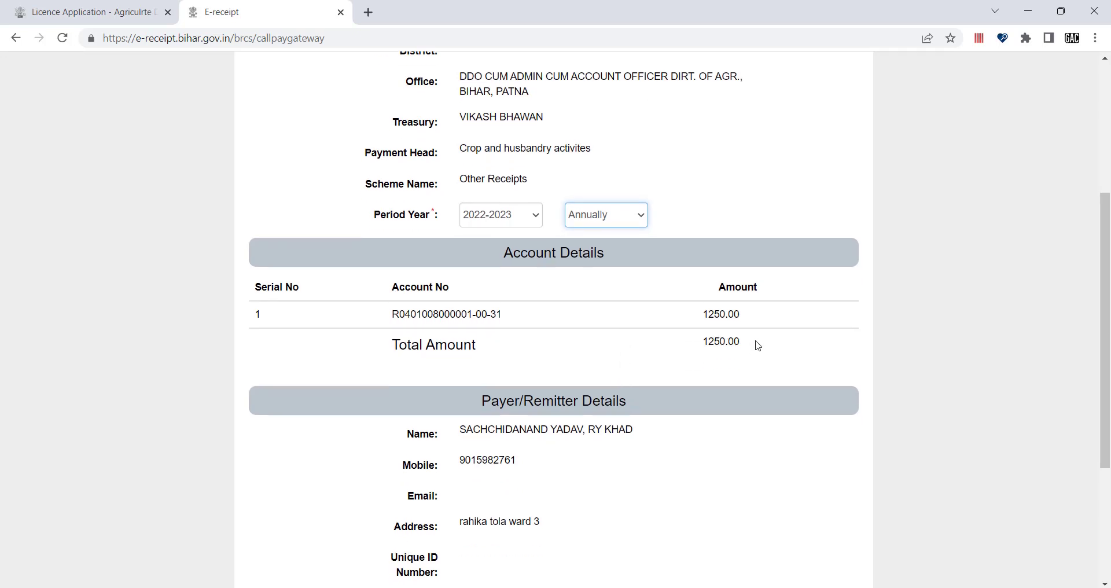
{"action": "scroll", "coordinate": [671, 346], "scroll_direction": "down", "scroll_amount": 2}
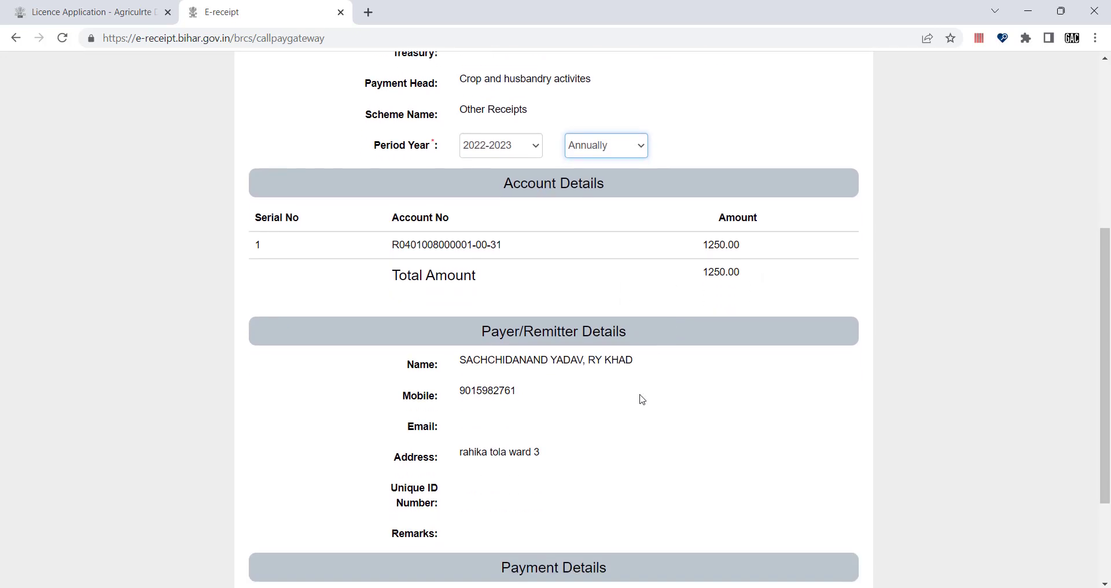
{"action": "scroll", "coordinate": [637, 356], "scroll_direction": "up", "scroll_amount": 2}
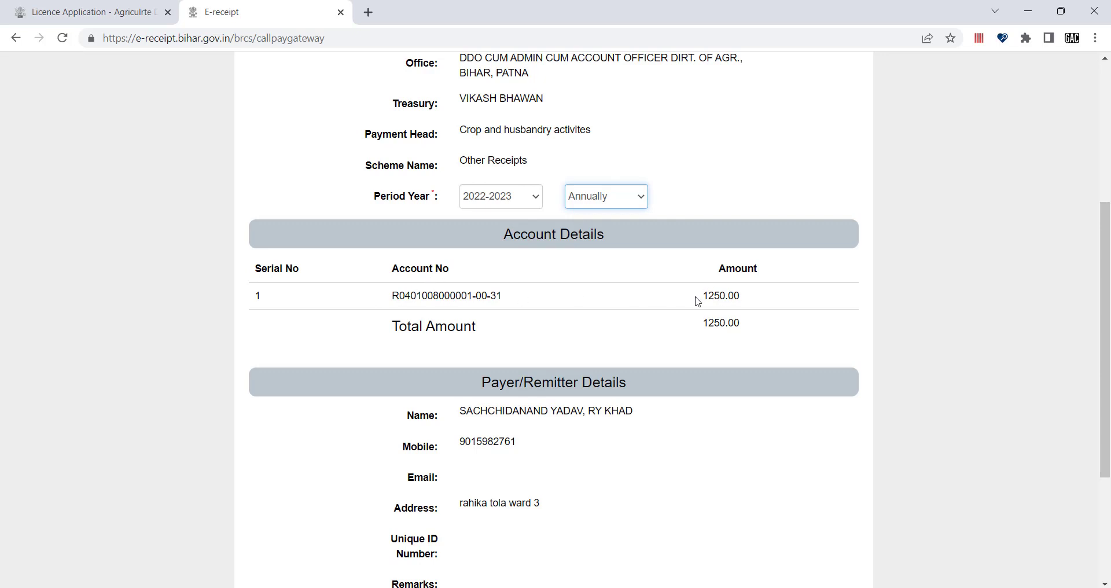
{"action": "scroll", "coordinate": [677, 396], "scroll_direction": "down", "scroll_amount": 1}
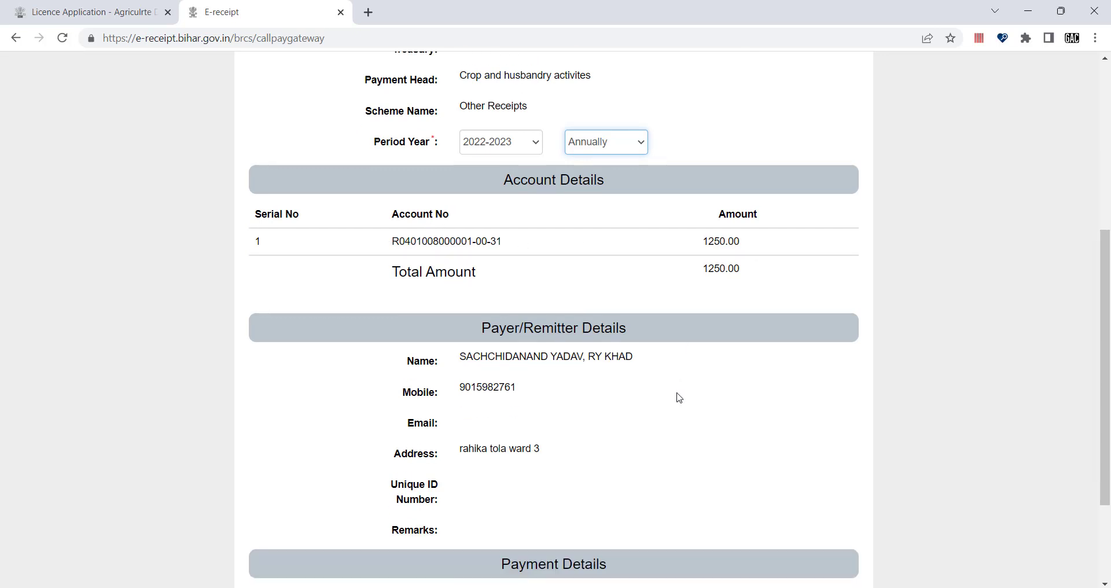
{"action": "scroll", "coordinate": [605, 405], "scroll_direction": "down", "scroll_amount": 3}
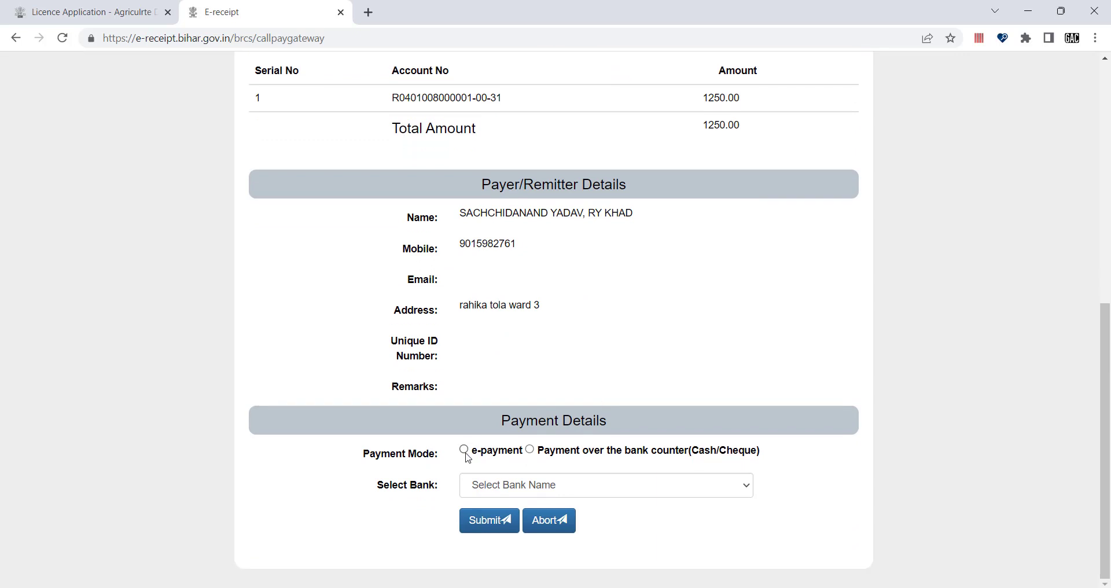
Step: Choose over-the-counter payment at State Bank of India, submit, and dismiss the missing-period alert
{"action": "left_click", "coordinate": [464, 450]}
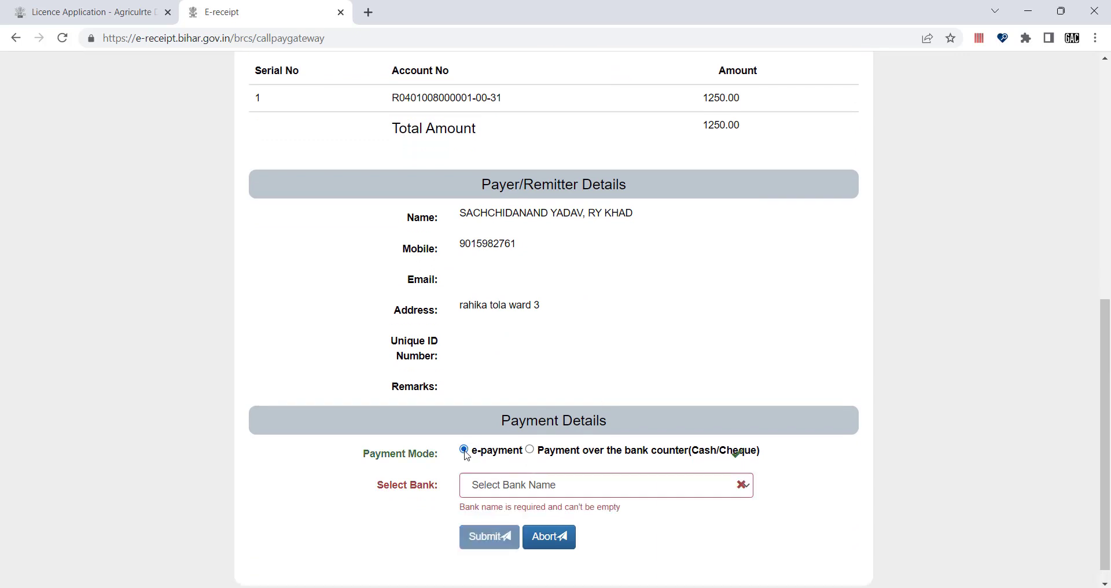
{"action": "left_click", "coordinate": [489, 485]}
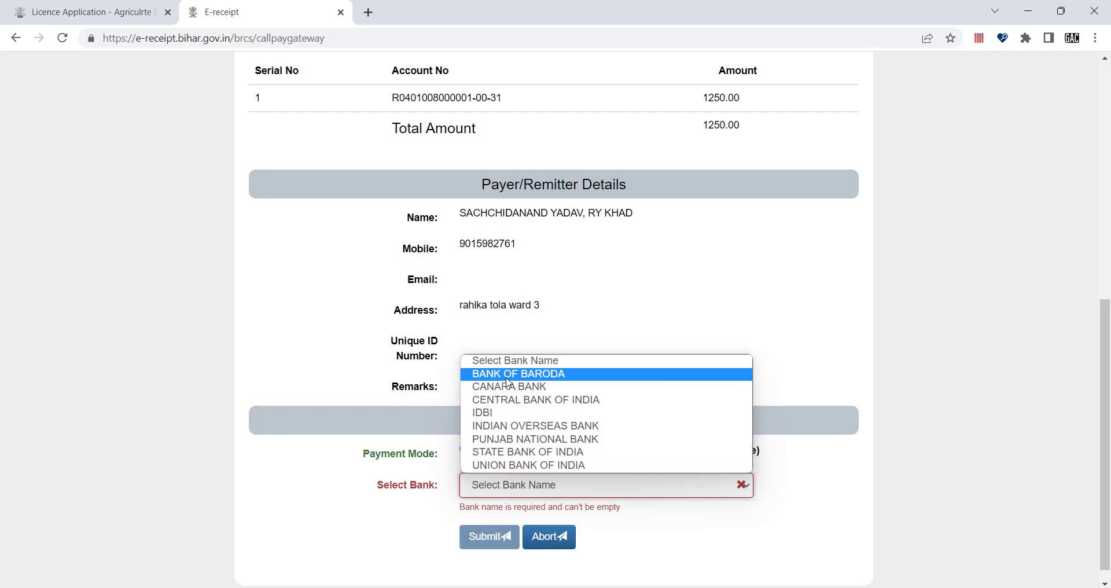
{"action": "left_click", "coordinate": [513, 452]}
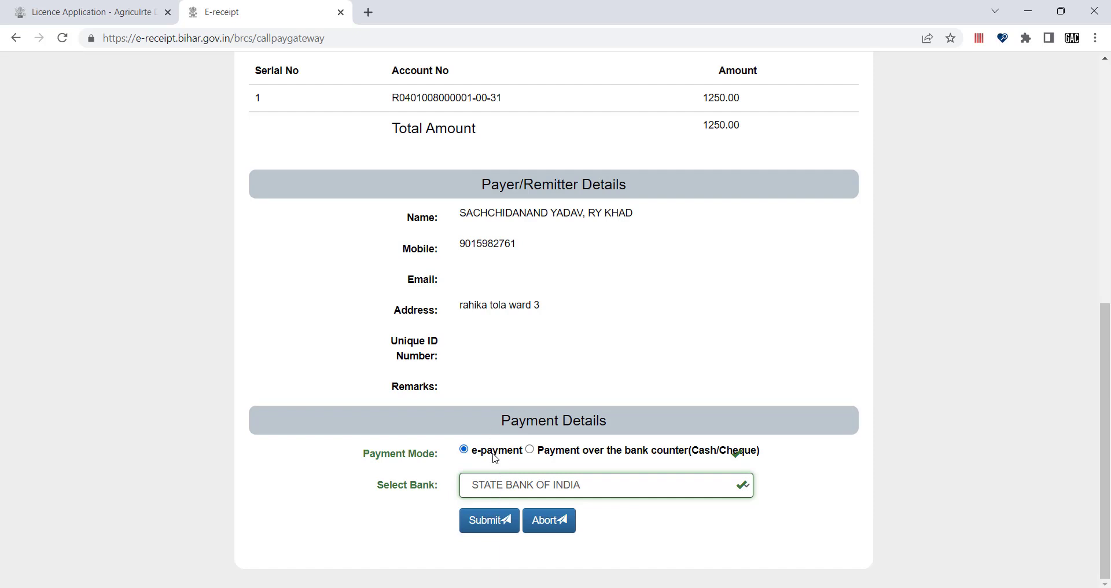
{"action": "left_click", "coordinate": [530, 457]}
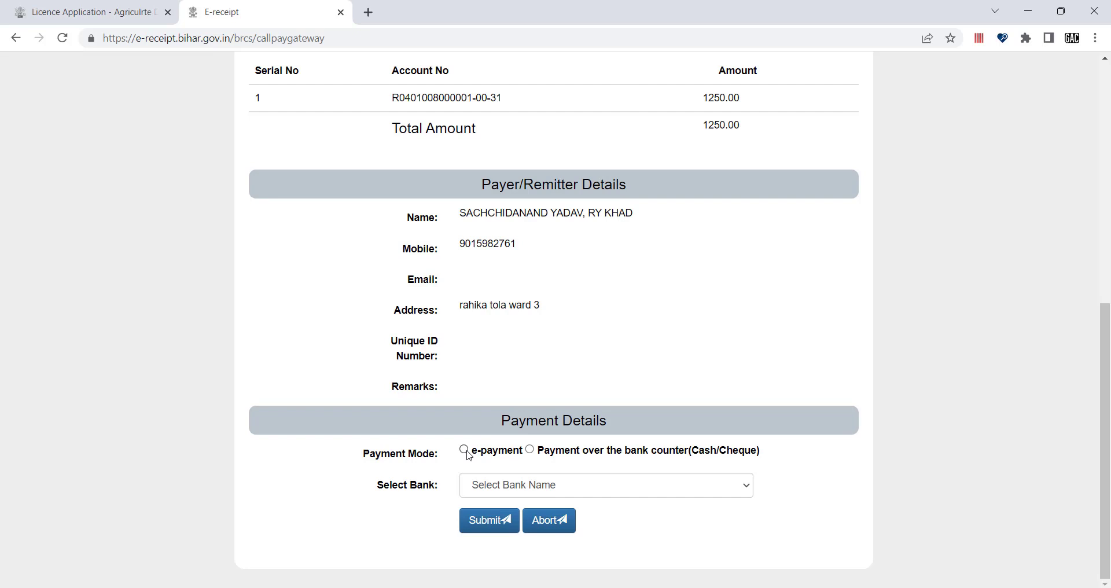
{"action": "left_click", "coordinate": [530, 451]}
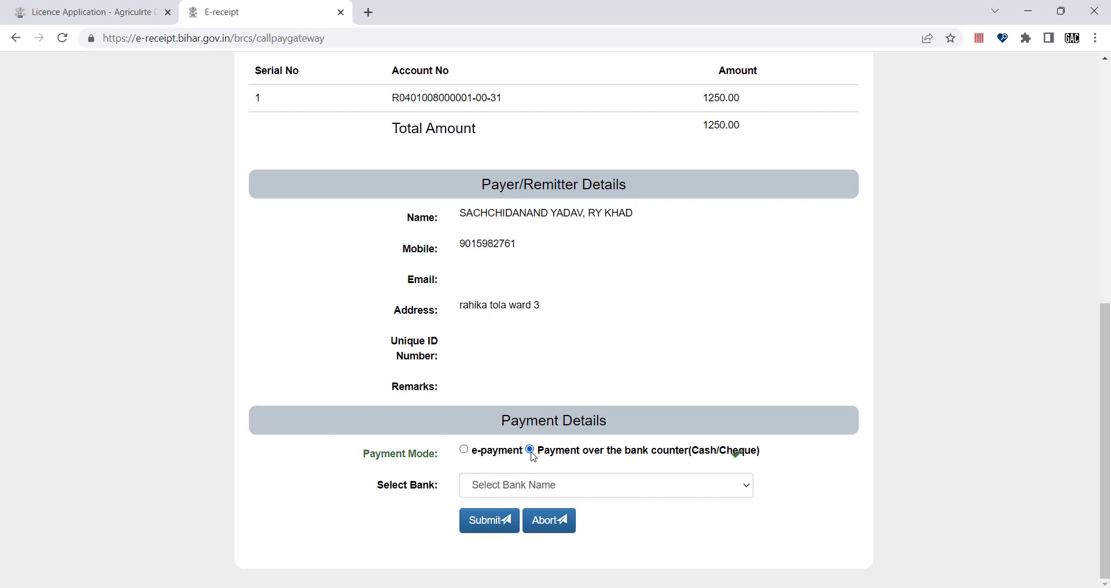
{"action": "left_click", "coordinate": [520, 484]}
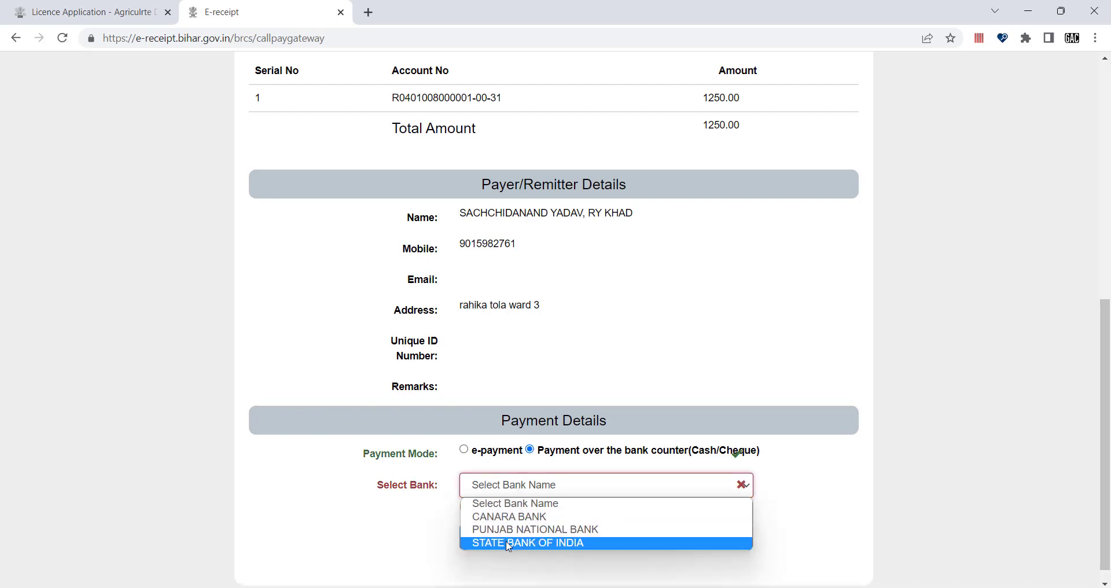
{"action": "left_click", "coordinate": [486, 542]}
{"action": "left_click", "coordinate": [491, 520]}
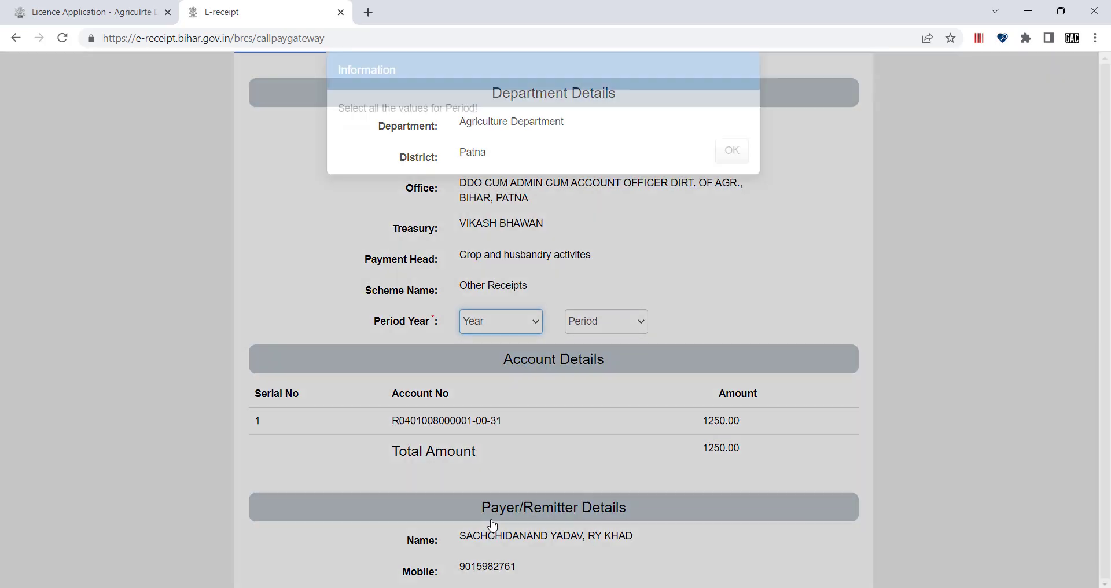
{"action": "left_click", "coordinate": [728, 182]}
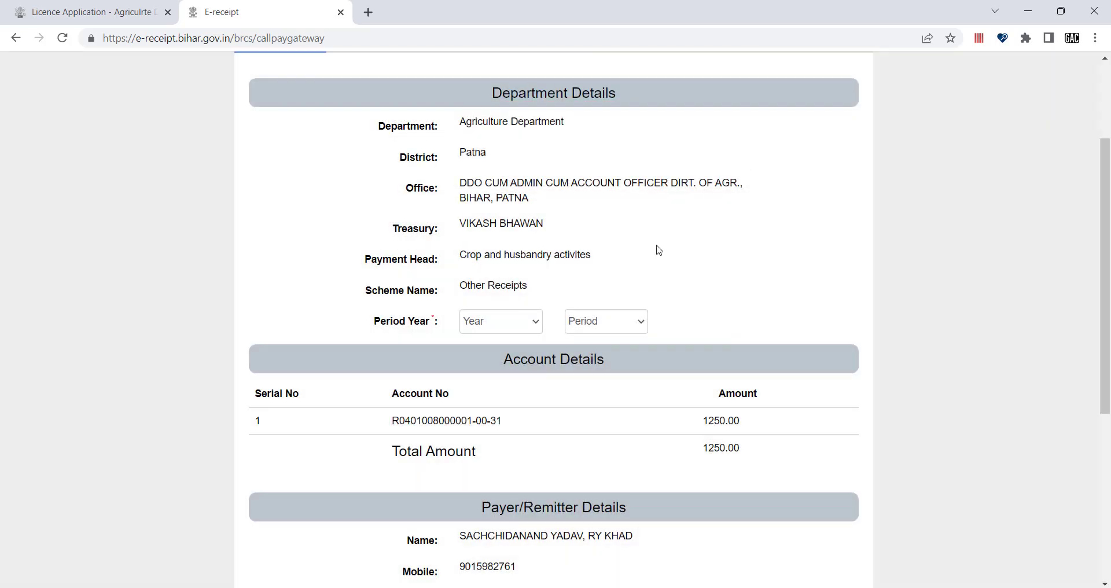
Step: Set Year 2022-2023 and Period Annually, then resubmit the payment form to the bank
{"action": "left_click", "coordinate": [512, 326]}
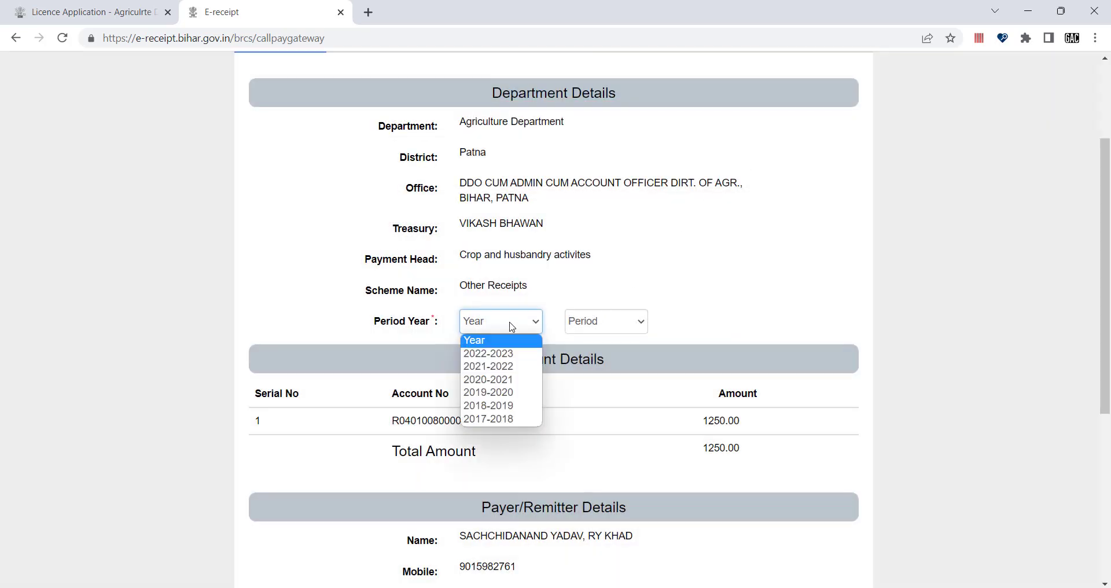
{"action": "left_click", "coordinate": [501, 358]}
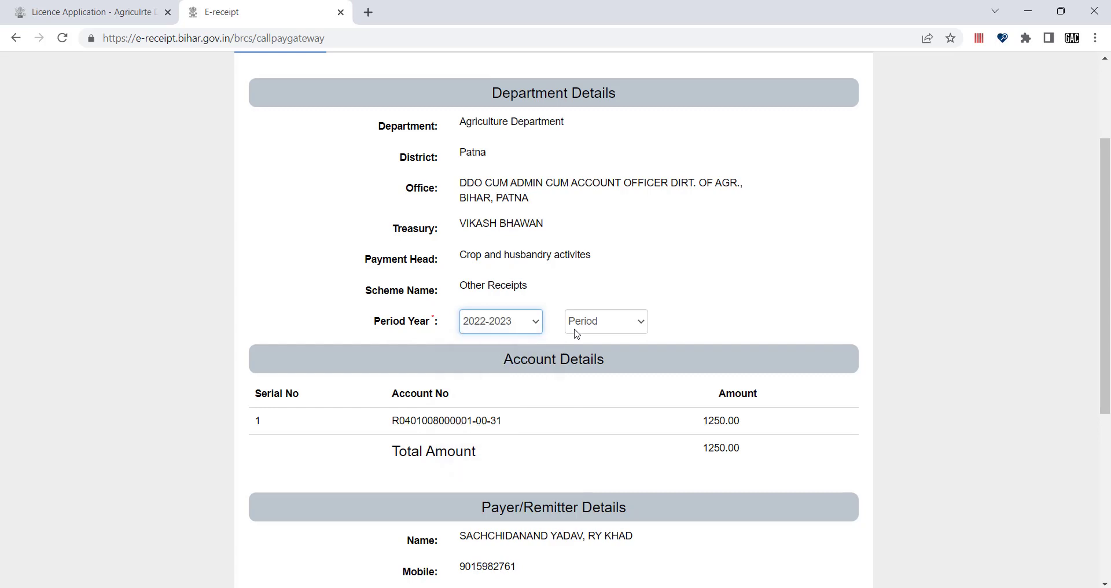
{"action": "left_click", "coordinate": [581, 330]}
{"action": "left_click", "coordinate": [596, 359]}
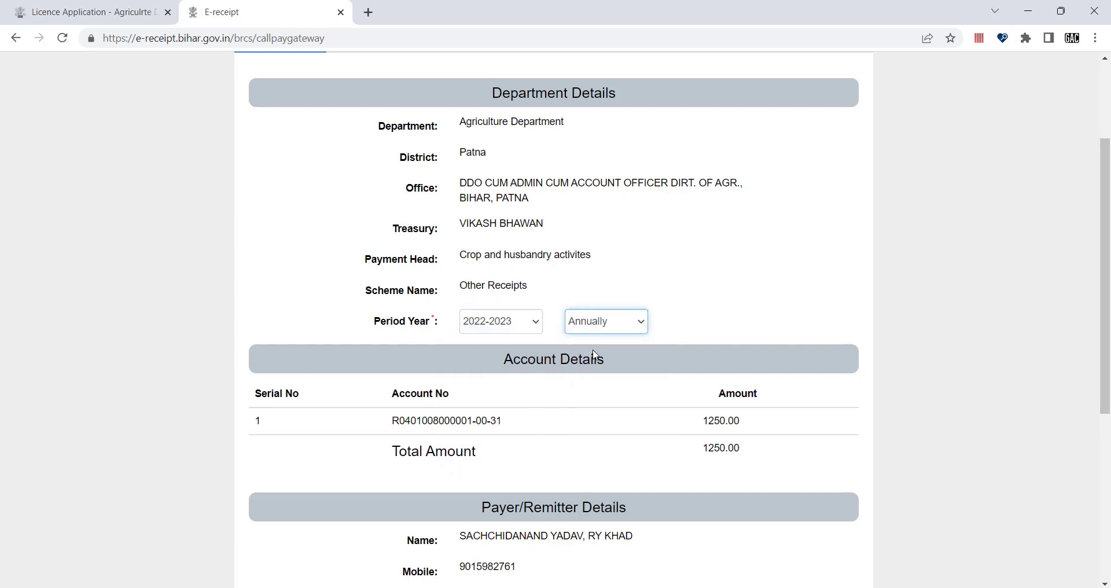
{"action": "scroll", "coordinate": [537, 488], "scroll_direction": "down", "scroll_amount": 6}
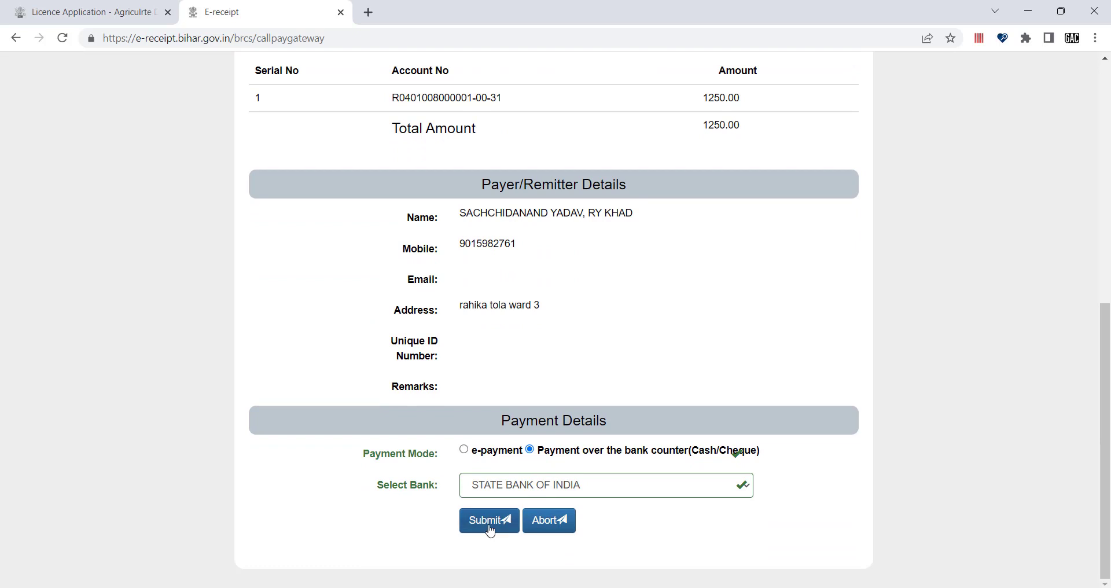
{"action": "left_click", "coordinate": [490, 530]}
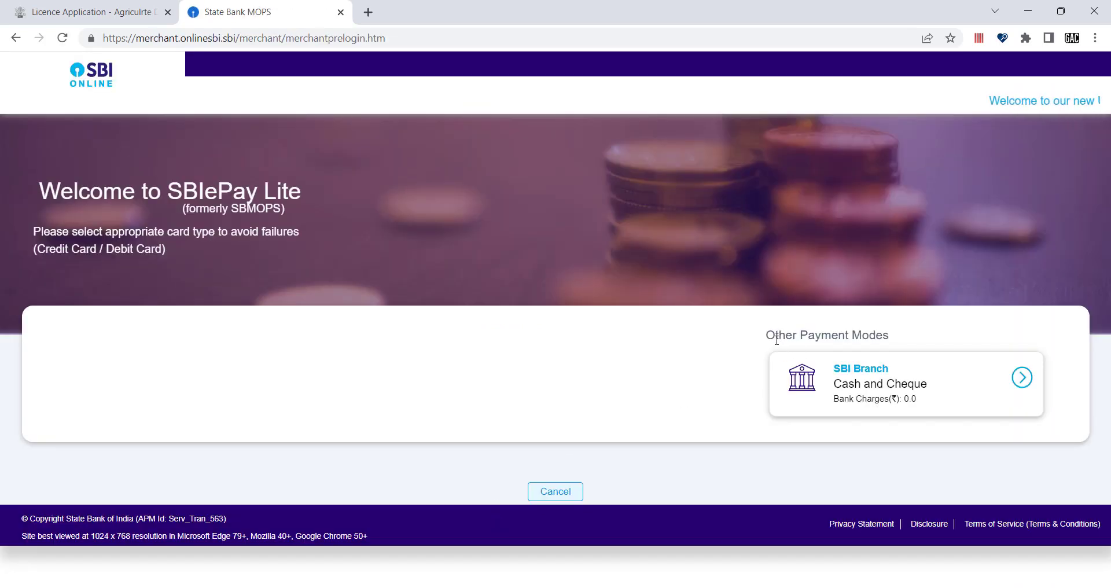
Step: Choose SBI Branch Cash and Cheque payment and enter the depositor's mobile number
{"action": "left_click", "coordinate": [1020, 382]}
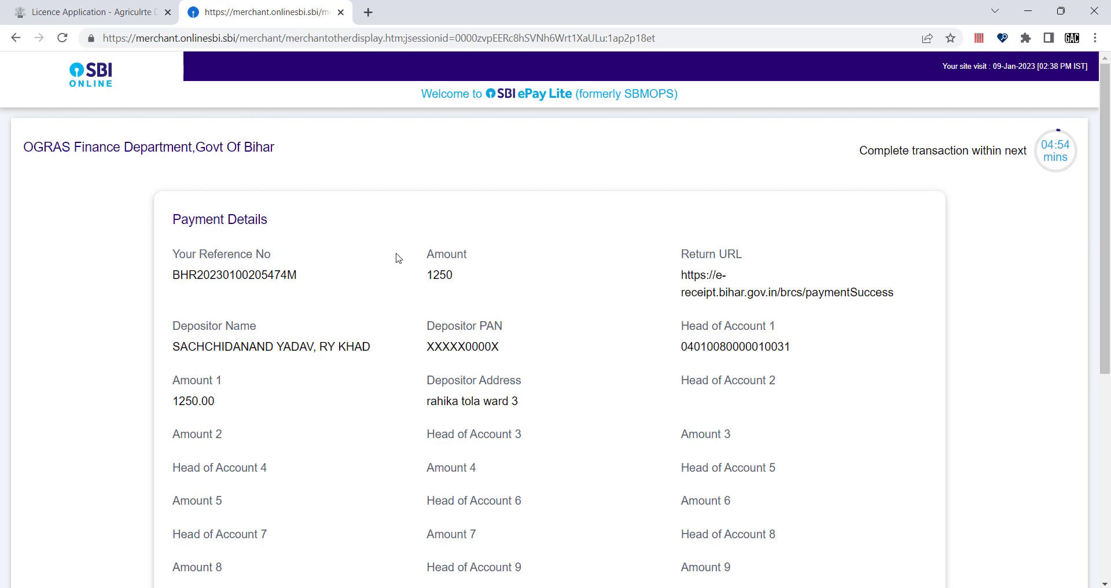
{"action": "scroll", "coordinate": [679, 317], "scroll_direction": "down", "scroll_amount": 2}
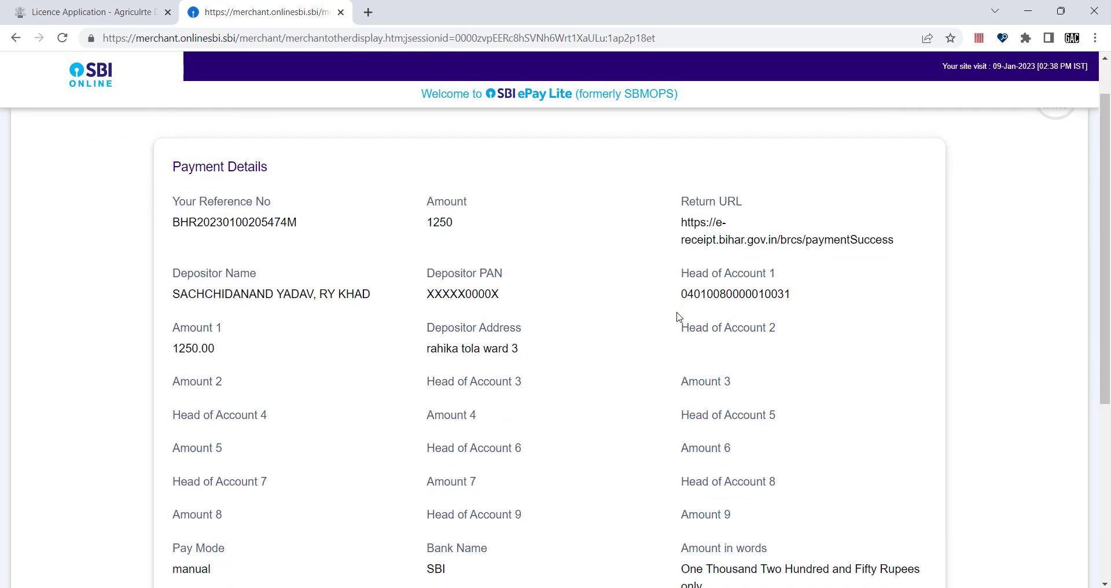
{"action": "scroll", "coordinate": [603, 354], "scroll_direction": "down", "scroll_amount": 2}
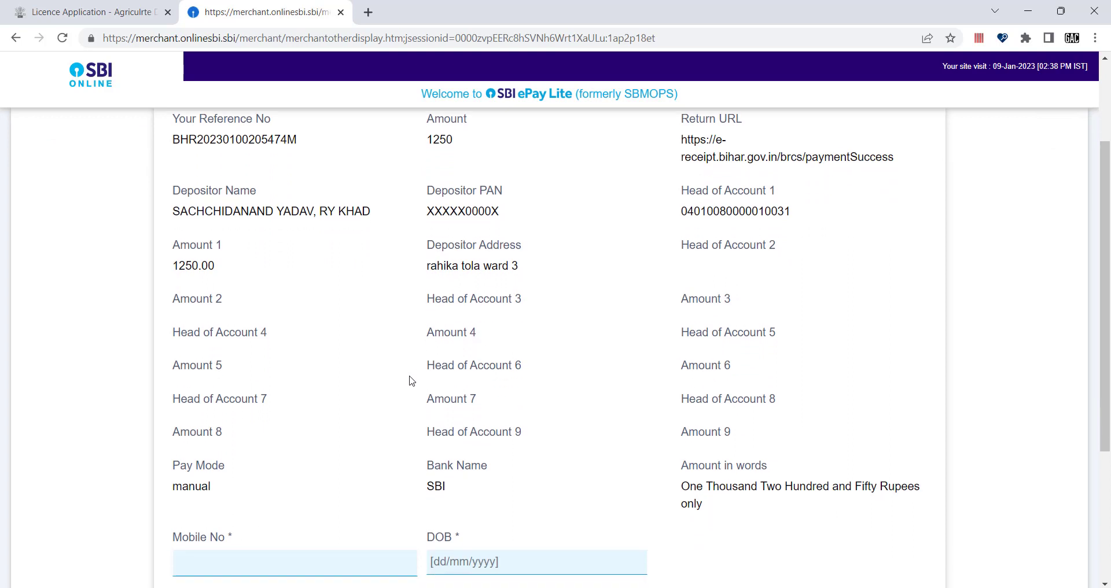
{"action": "scroll", "coordinate": [411, 380], "scroll_direction": "down", "scroll_amount": 3}
{"action": "left_click", "coordinate": [264, 428]}
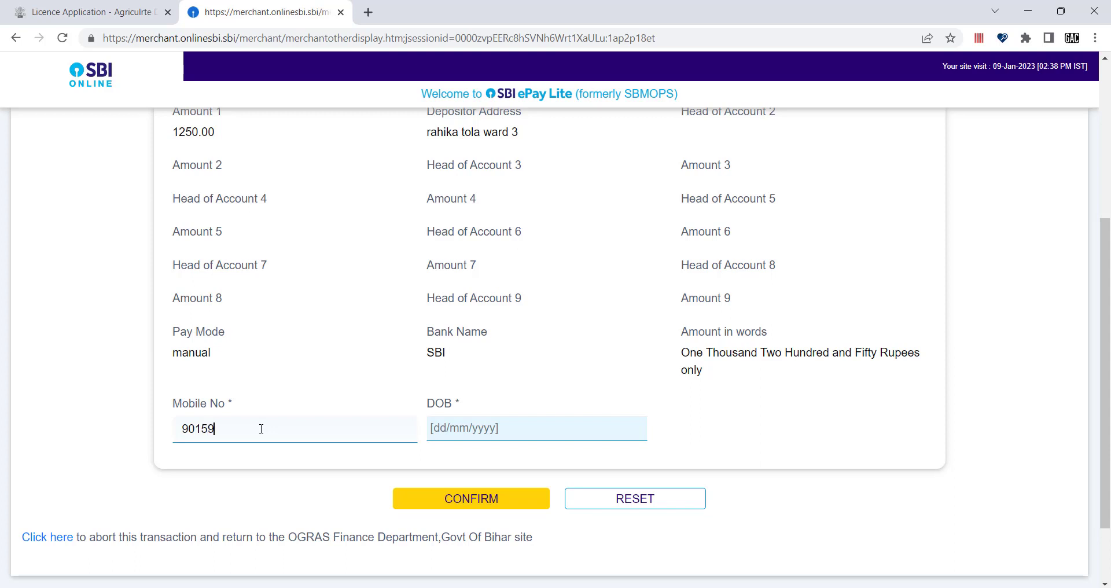
Step: Pick the depositor's date of birth in the calendar and confirm the details
{"action": "left_click", "coordinate": [484, 438]}
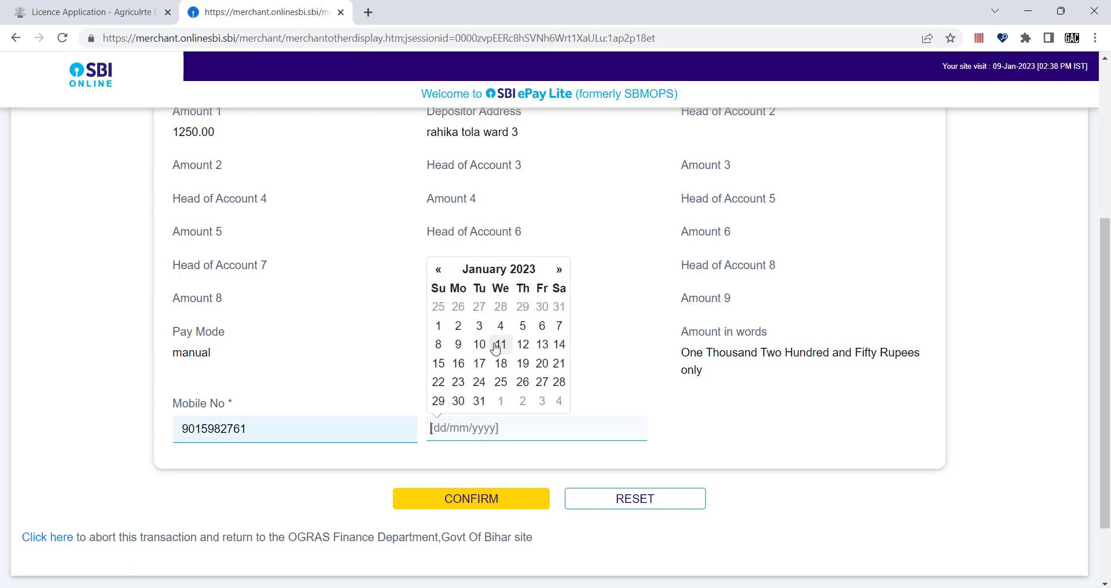
{"action": "left_click", "coordinate": [480, 325]}
{"action": "left_click", "coordinate": [496, 419]}
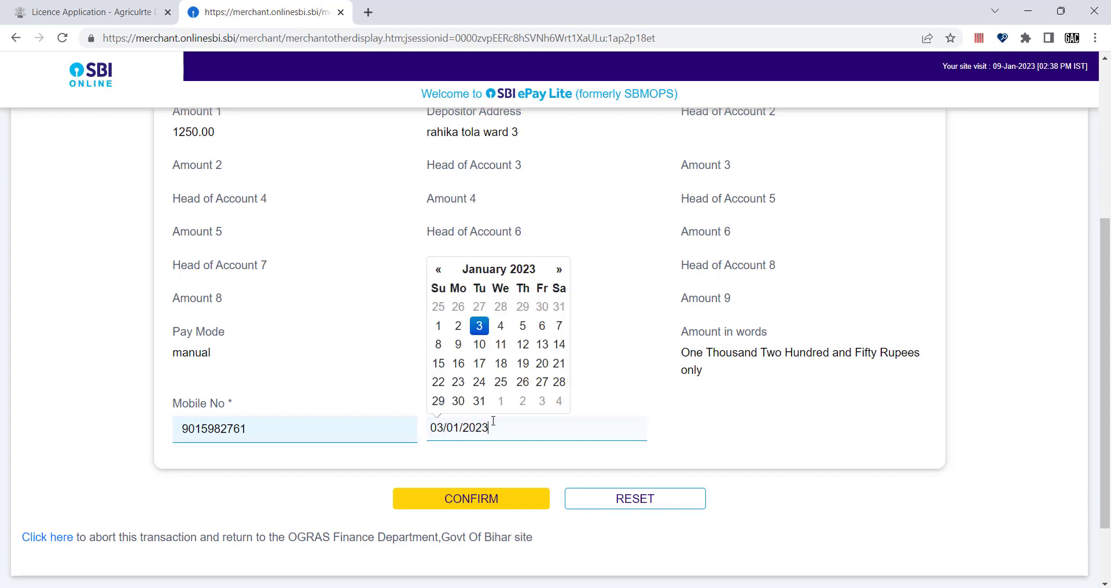
{"action": "left_click", "coordinate": [556, 270]}
{"action": "left_click", "coordinate": [557, 269]}
{"action": "left_click", "coordinate": [556, 269]}
{"action": "left_click", "coordinate": [556, 270]}
{"action": "left_click", "coordinate": [556, 270]}
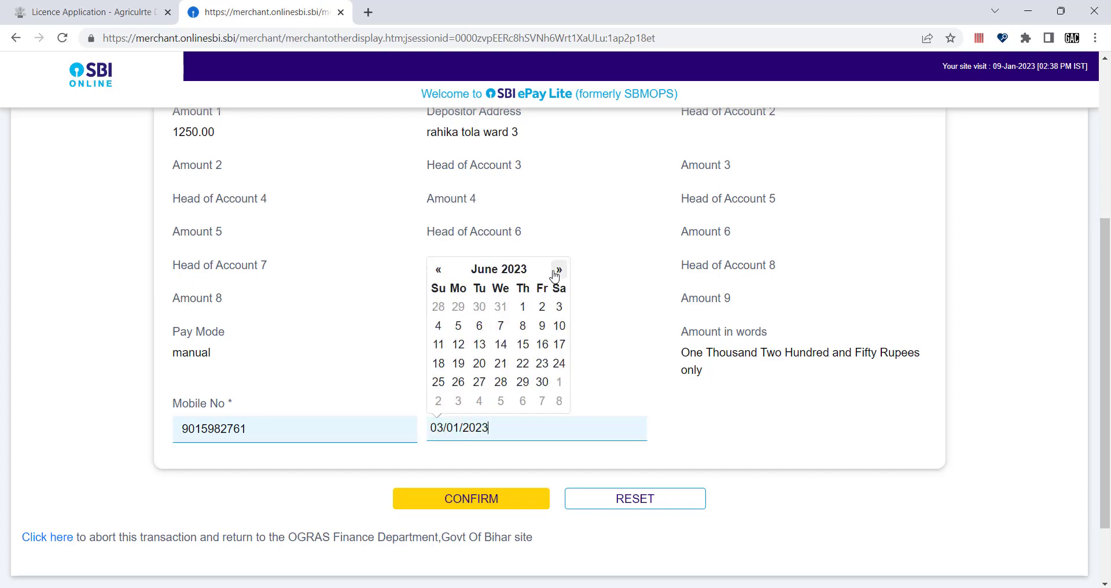
{"action": "left_click", "coordinate": [557, 270]}
{"action": "left_click", "coordinate": [557, 269]}
{"action": "left_click", "coordinate": [536, 270]}
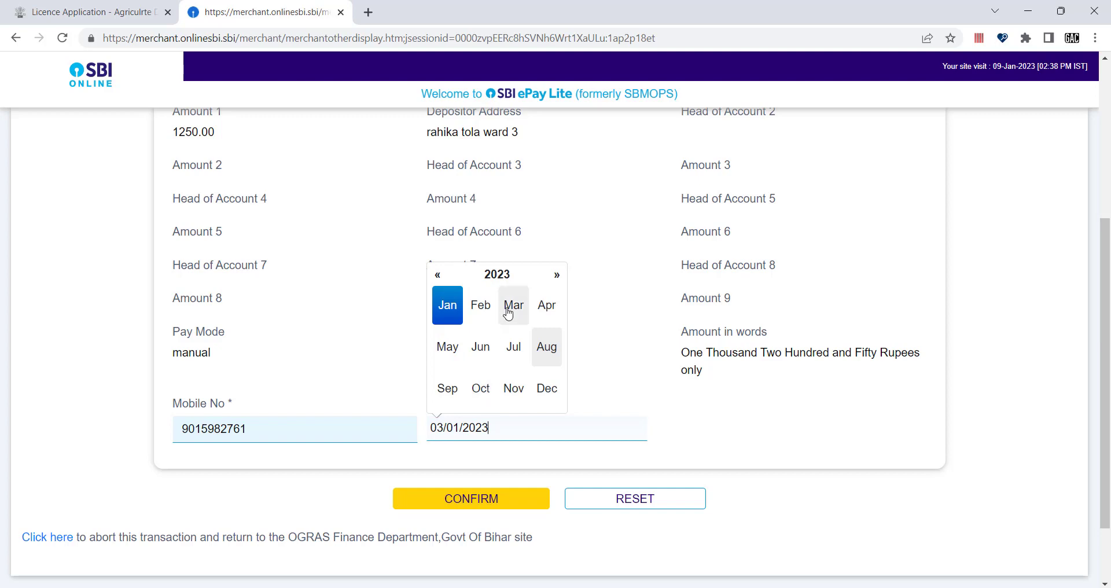
{"action": "left_click", "coordinate": [497, 277]}
{"action": "scroll", "coordinate": [515, 361], "scroll_direction": "down", "scroll_amount": 1}
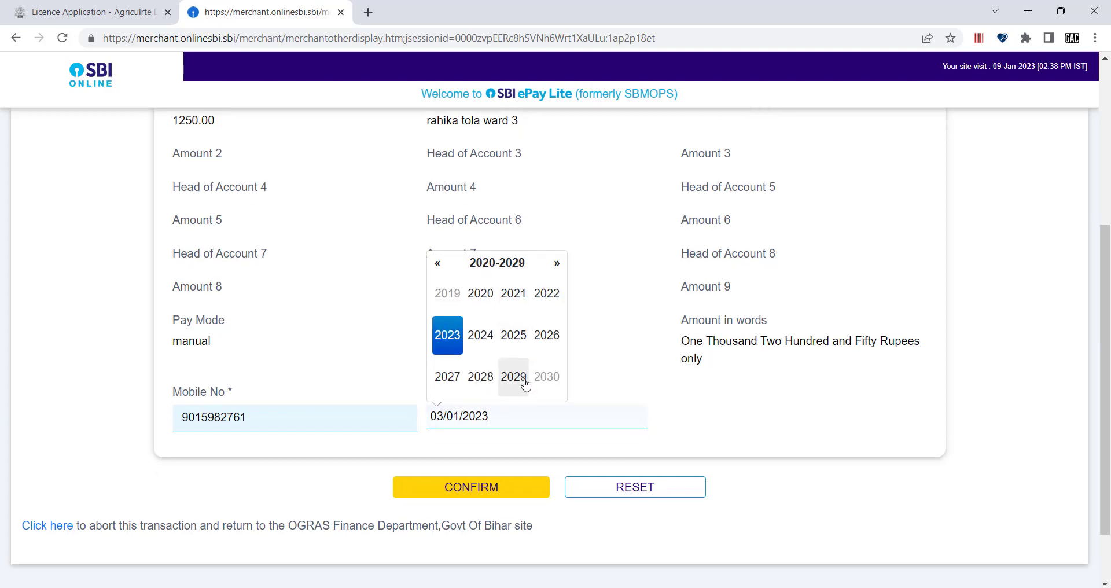
{"action": "scroll", "coordinate": [521, 382], "scroll_direction": "up", "scroll_amount": 3}
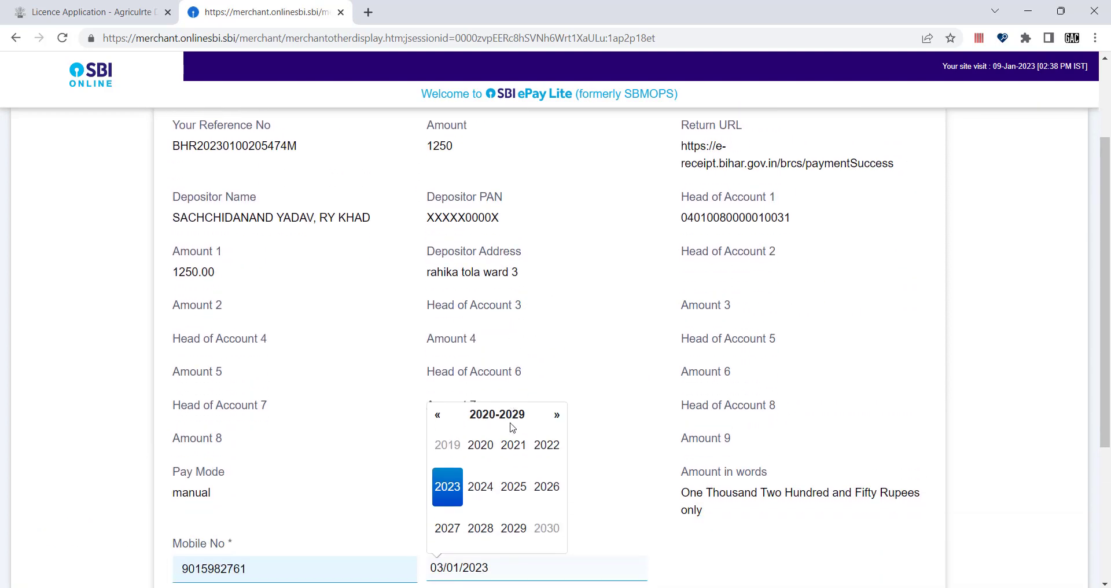
{"action": "left_click", "coordinate": [438, 415]}
{"action": "left_click", "coordinate": [439, 415]}
{"action": "left_click", "coordinate": [438, 415]}
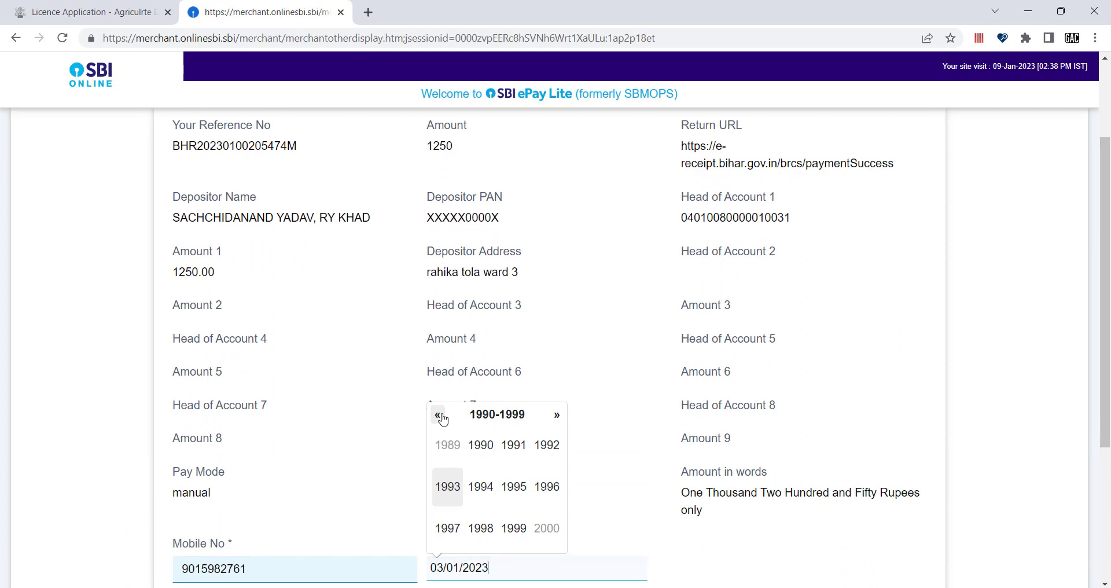
{"action": "left_click", "coordinate": [488, 486]}
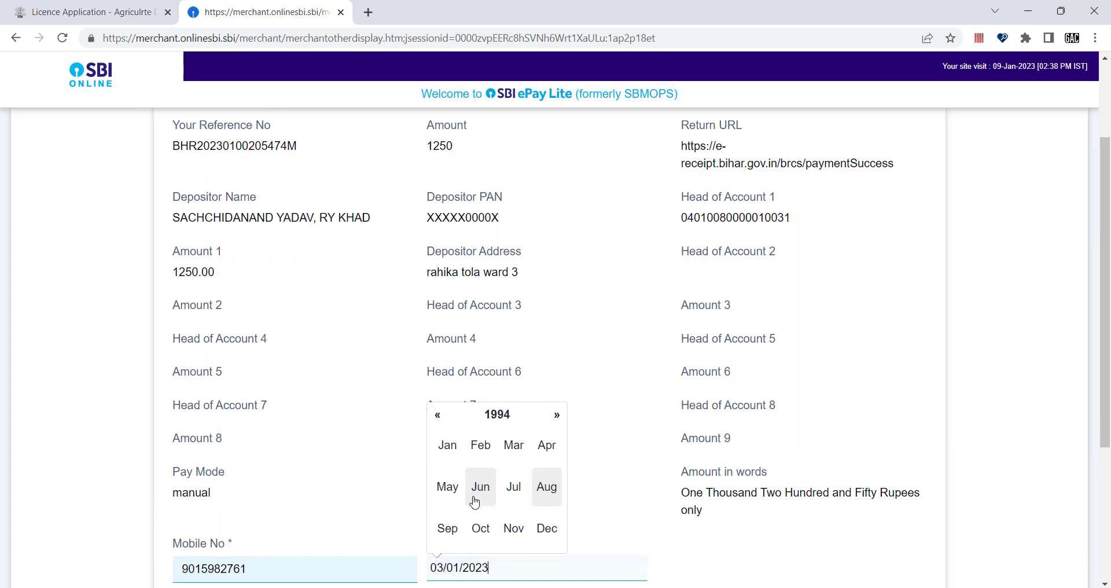
{"action": "left_click", "coordinate": [483, 488]}
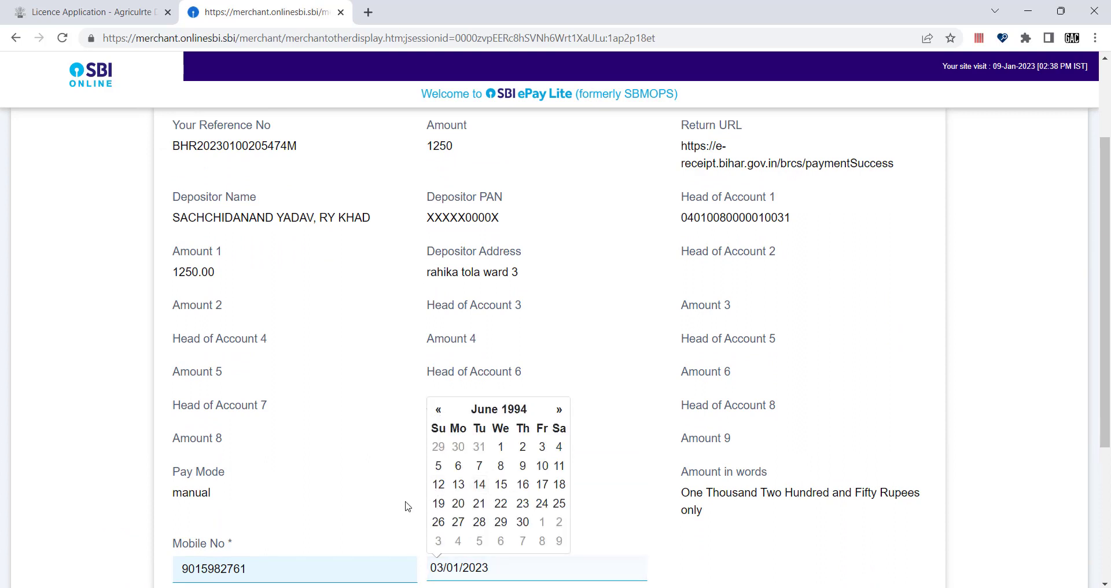
{"action": "left_click", "coordinate": [479, 484]}
{"action": "scroll", "coordinate": [416, 489], "scroll_direction": "down", "scroll_amount": 2}
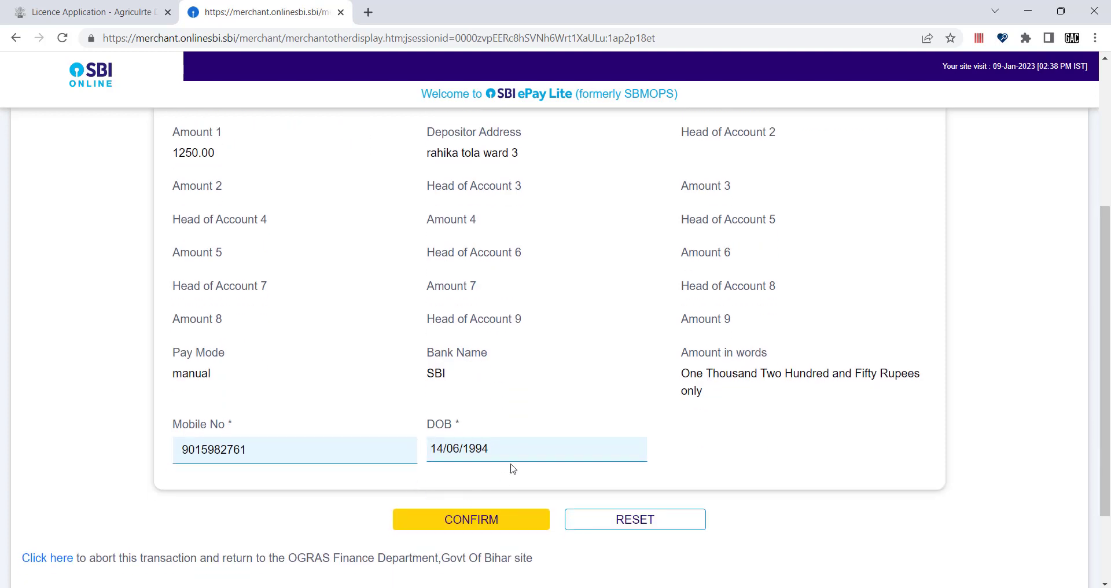
{"action": "scroll", "coordinate": [518, 457], "scroll_direction": "up", "scroll_amount": 1}
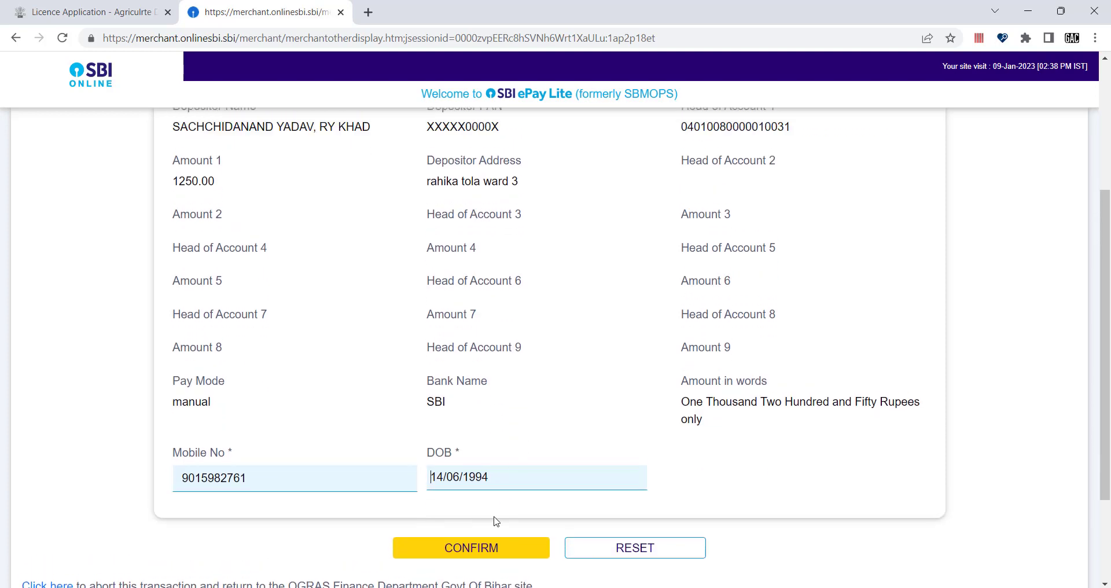
{"action": "left_click", "coordinate": [473, 550]}
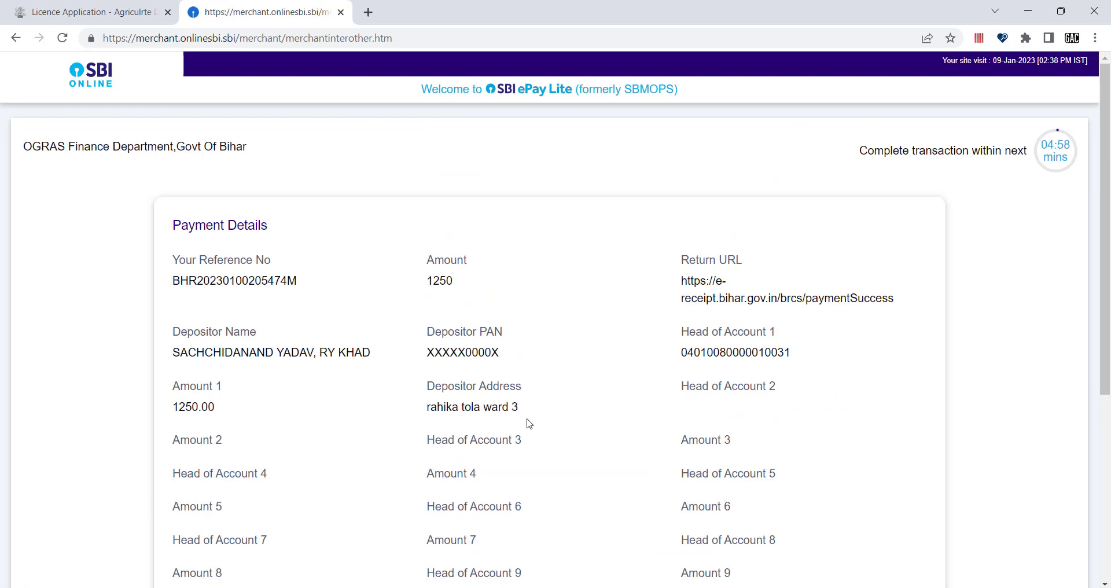
Step: Confirm the INR 1,250.00 payment on the Payment Details page
{"action": "scroll", "coordinate": [526, 421], "scroll_direction": "down", "scroll_amount": 5}
{"action": "scroll", "coordinate": [514, 368], "scroll_direction": "up", "scroll_amount": 3}
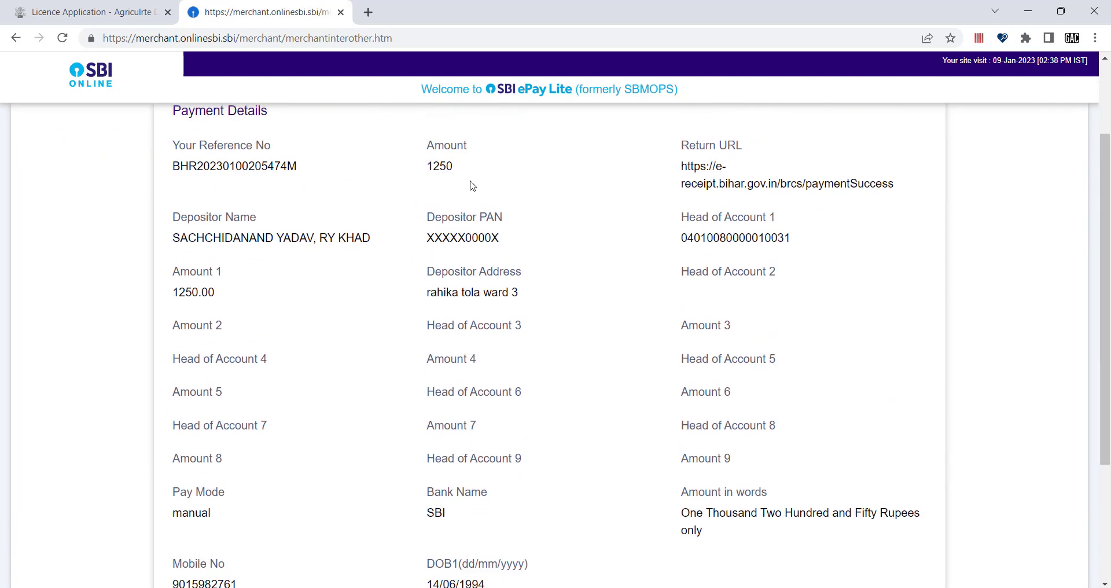
{"action": "scroll", "coordinate": [377, 240], "scroll_direction": "up", "scroll_amount": 2}
{"action": "scroll", "coordinate": [403, 273], "scroll_direction": "down", "scroll_amount": 3}
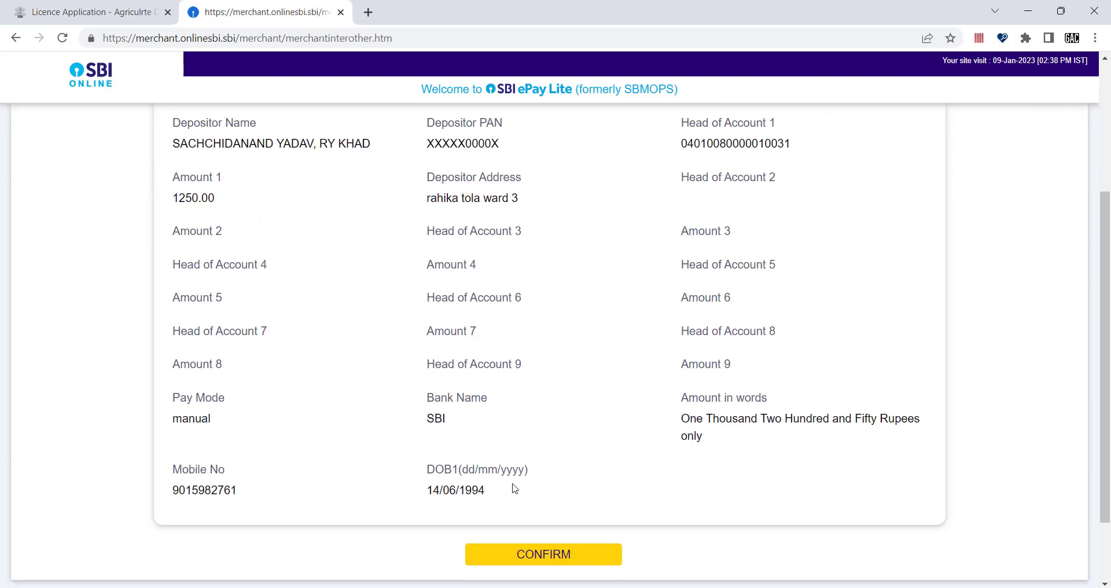
{"action": "left_click", "coordinate": [523, 553]}
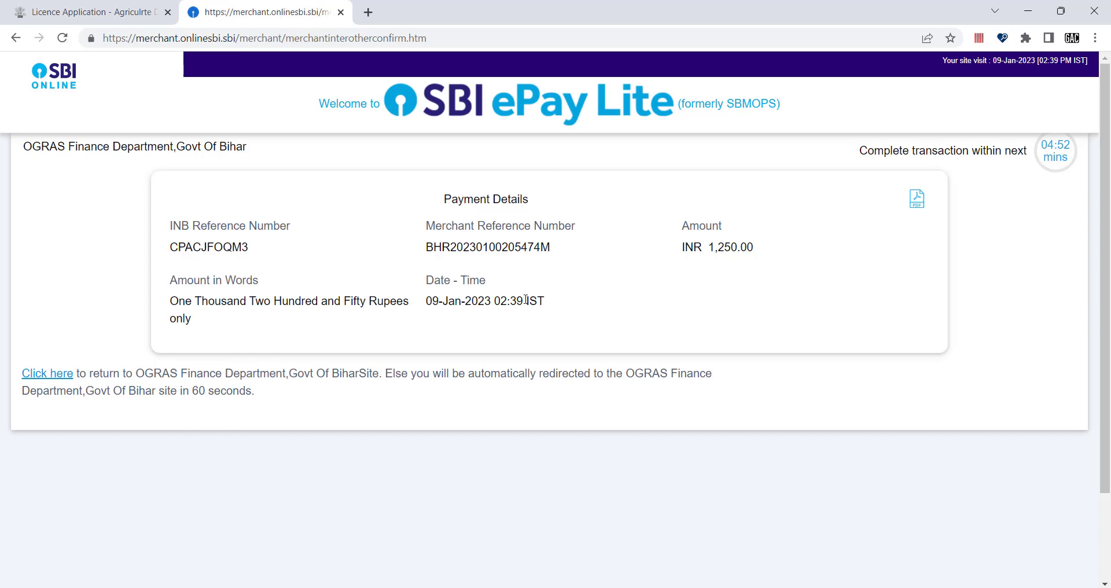
Step: Open the SBI ePay Lite challan PDF, look over both copies, and close it
{"action": "left_click", "coordinate": [916, 204]}
{"action": "left_click", "coordinate": [94, 582]}
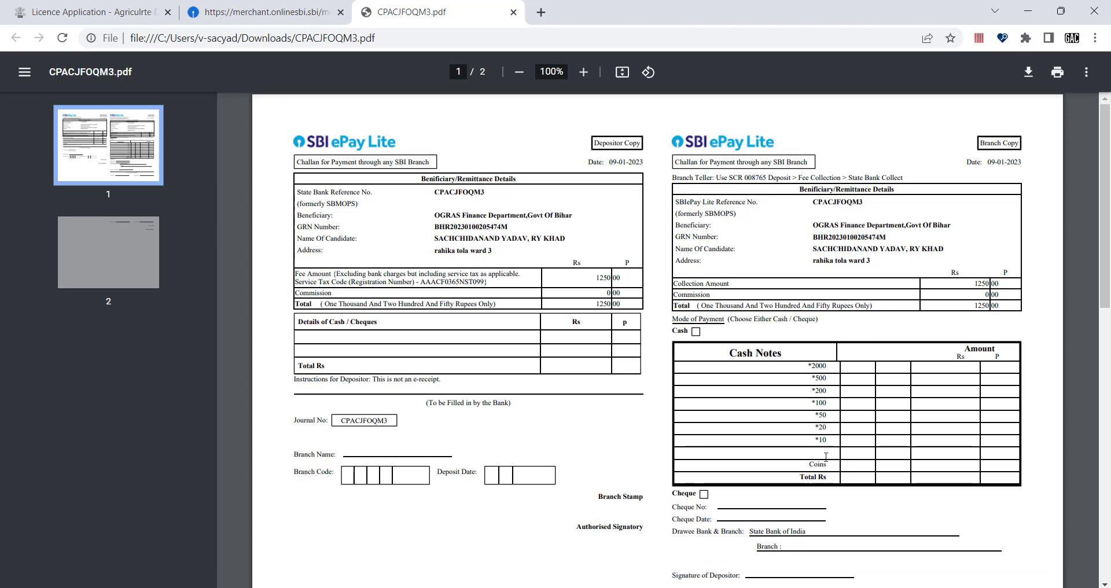
{"action": "scroll", "coordinate": [773, 448], "scroll_direction": "down", "scroll_amount": 1}
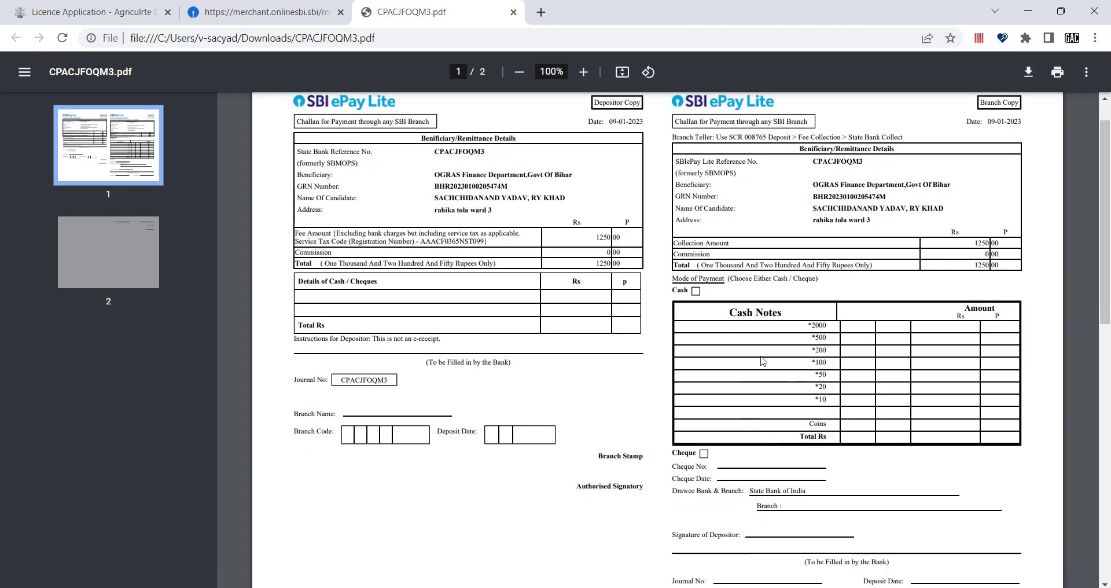
{"action": "scroll", "coordinate": [678, 437], "scroll_direction": "down", "scroll_amount": 8}
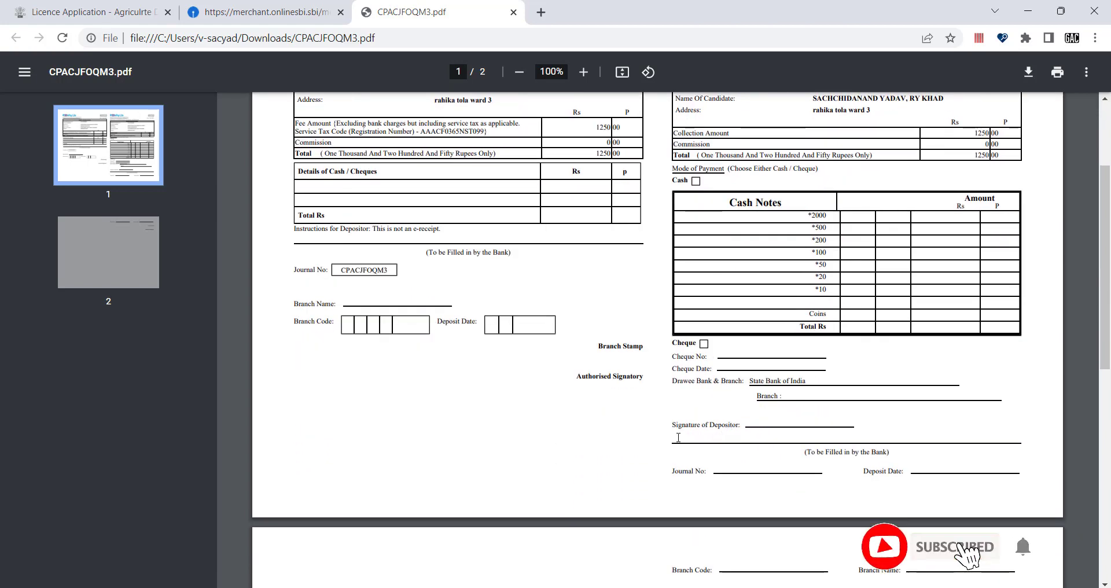
{"action": "scroll", "coordinate": [678, 437], "scroll_direction": "up", "scroll_amount": 9}
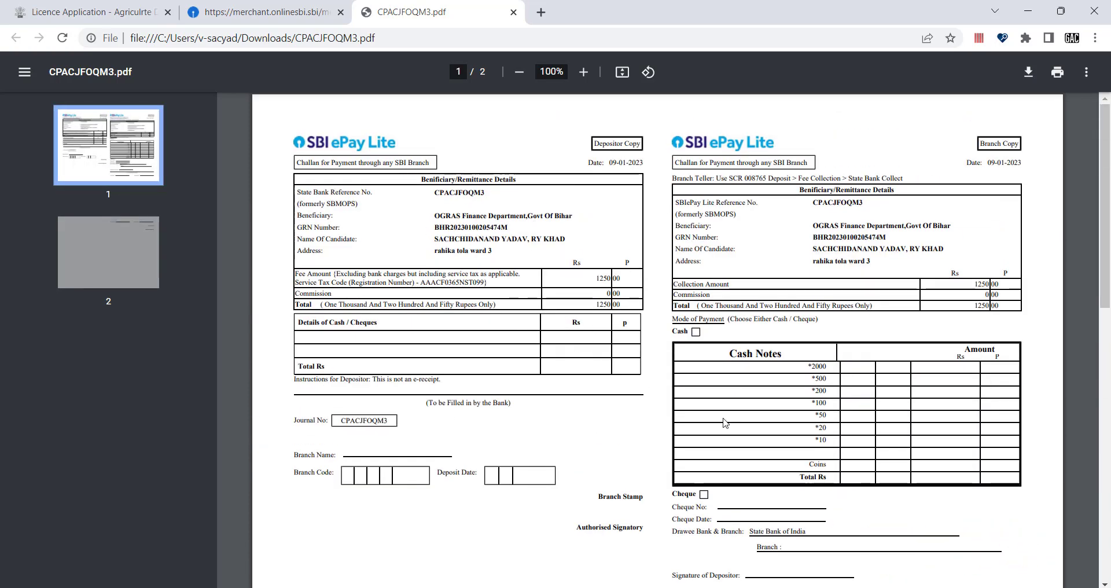
{"action": "scroll", "coordinate": [724, 419], "scroll_direction": "down", "scroll_amount": 3}
{"action": "scroll", "coordinate": [611, 342], "scroll_direction": "down", "scroll_amount": 2}
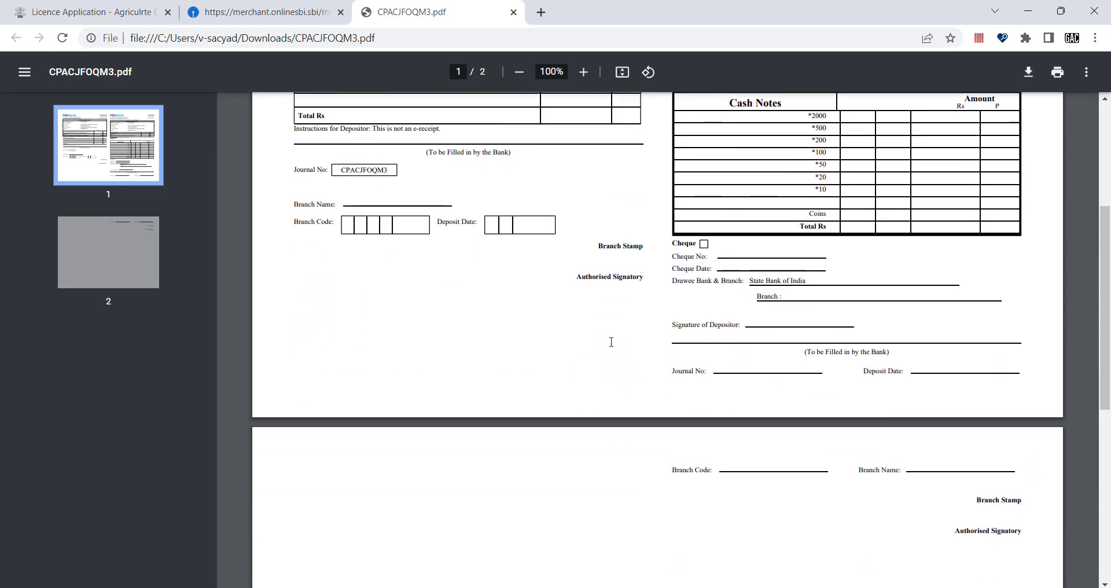
{"action": "scroll", "coordinate": [579, 301], "scroll_direction": "up", "scroll_amount": 5}
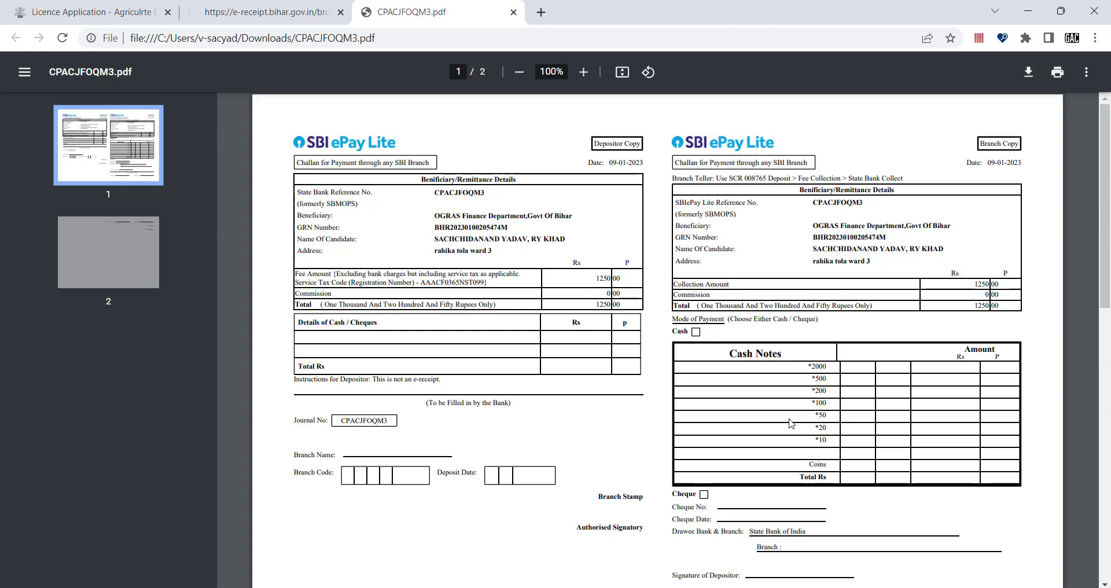
{"action": "scroll", "coordinate": [793, 424], "scroll_direction": "down", "scroll_amount": 1}
{"action": "scroll", "coordinate": [816, 351], "scroll_direction": "down", "scroll_amount": 1}
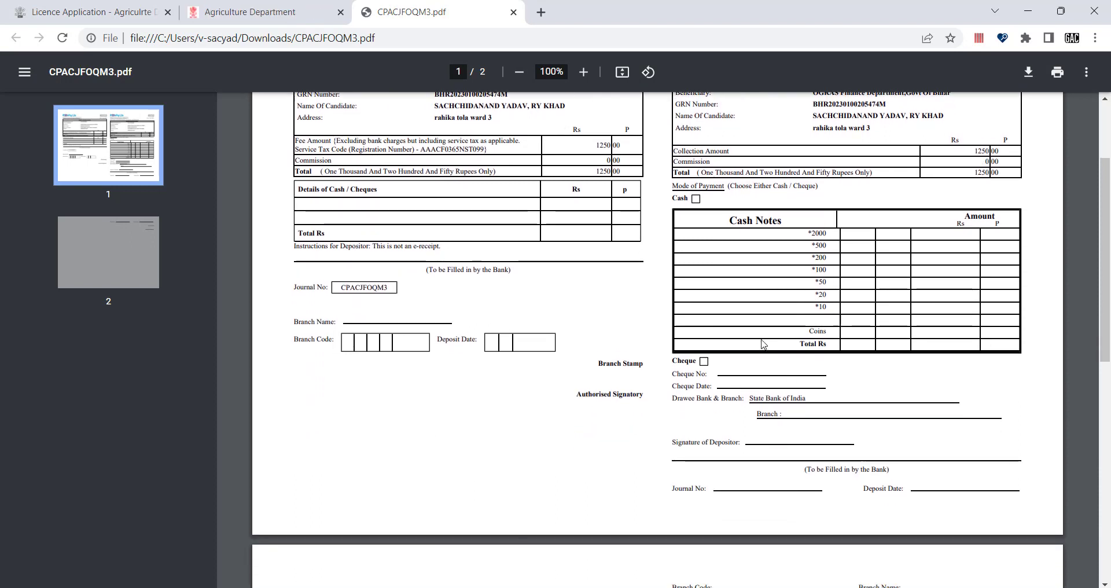
{"action": "scroll", "coordinate": [597, 309], "scroll_direction": "up", "scroll_amount": 2}
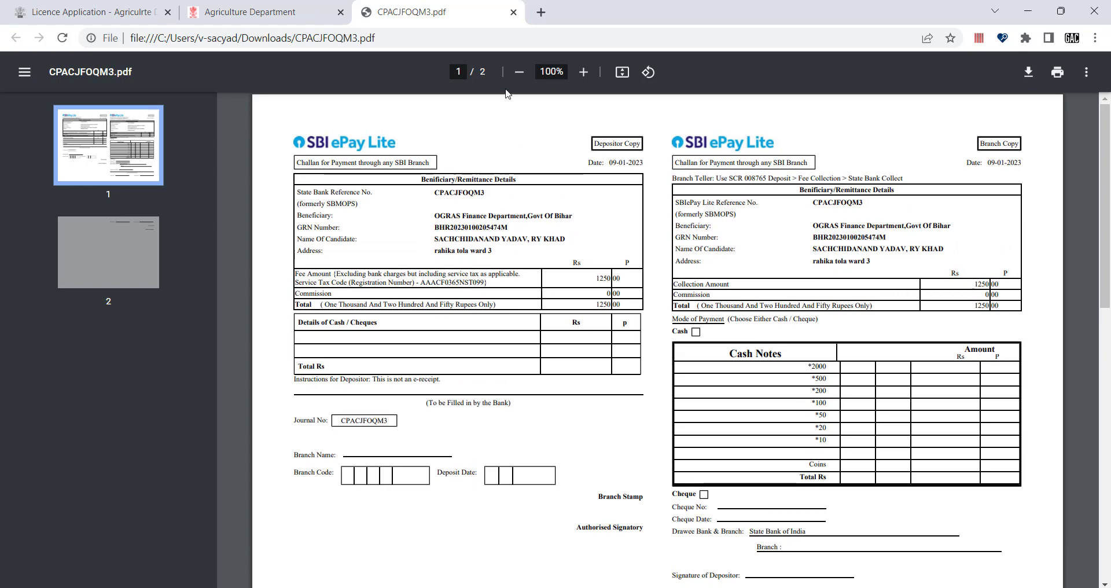
{"action": "left_click", "coordinate": [513, 12]}
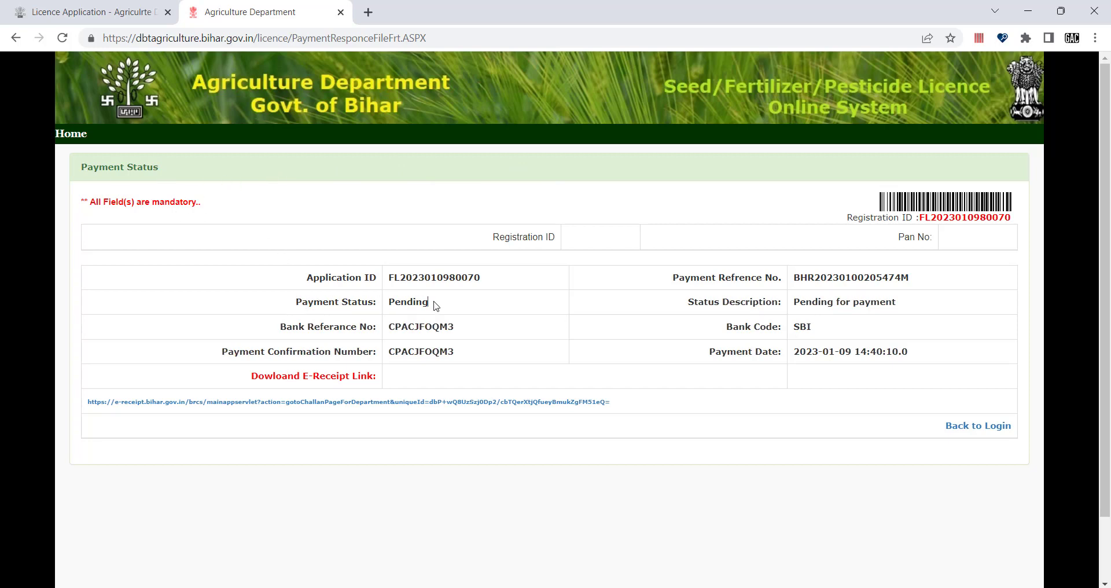
Step: Highlight the Pending payment status, then go back to the licence dashboard
{"action": "left_click_drag", "start_coordinate": [435, 302], "coordinate": [390, 299]}
{"action": "left_click", "coordinate": [455, 309]}
{"action": "left_click_drag", "start_coordinate": [389, 308], "coordinate": [463, 307]}
{"action": "key", "text": "alt+Left"}
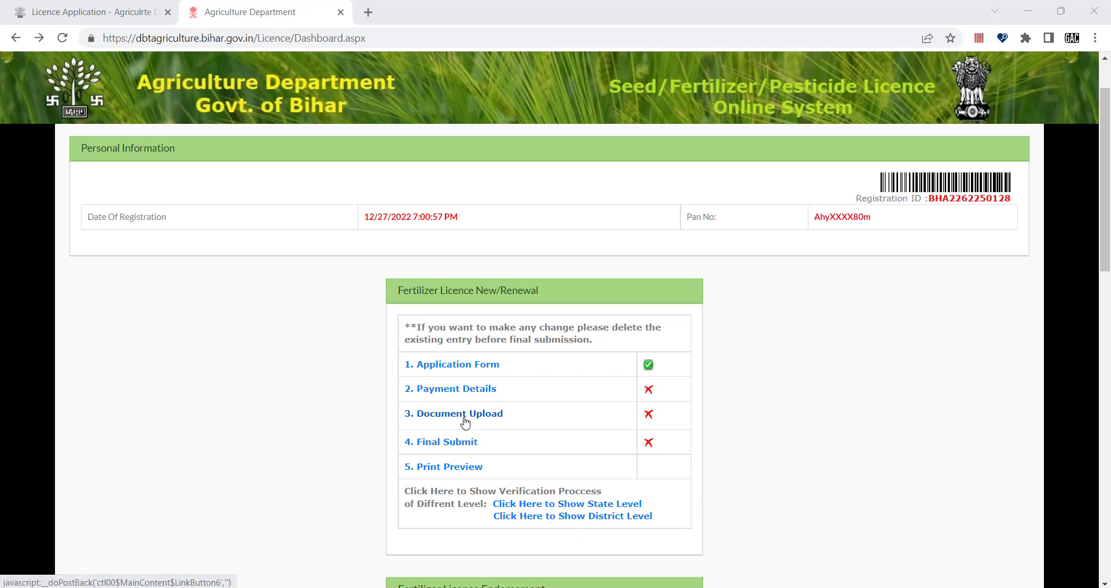
Step: Open the 3. Document Upload form, dismiss its alert, and scroll to the bottom
{"action": "left_click", "coordinate": [445, 418]}
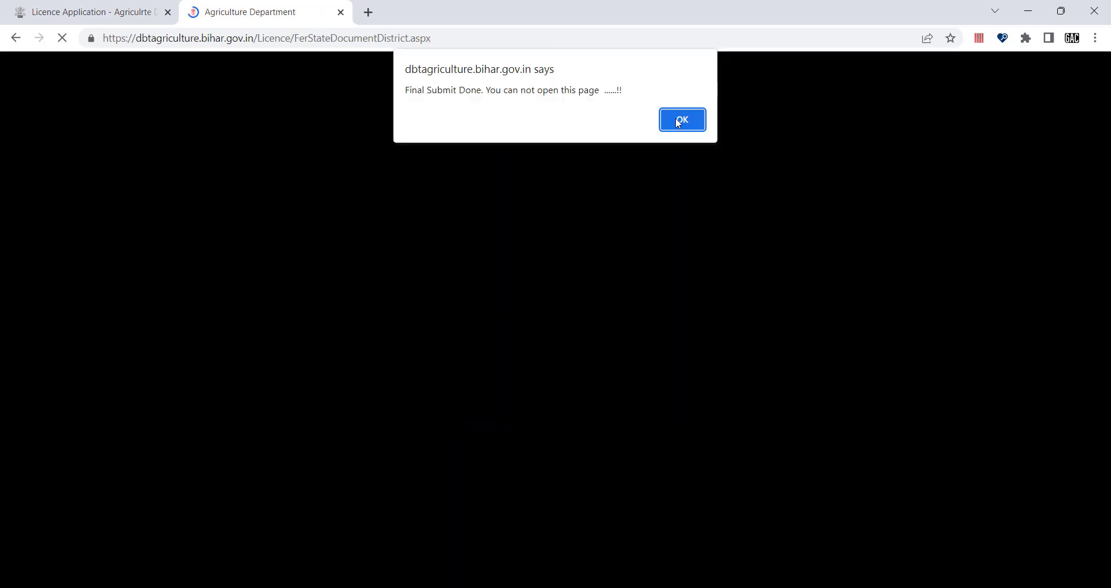
{"action": "left_click", "coordinate": [676, 121]}
{"action": "scroll", "coordinate": [527, 347], "scroll_direction": "down", "scroll_amount": 3}
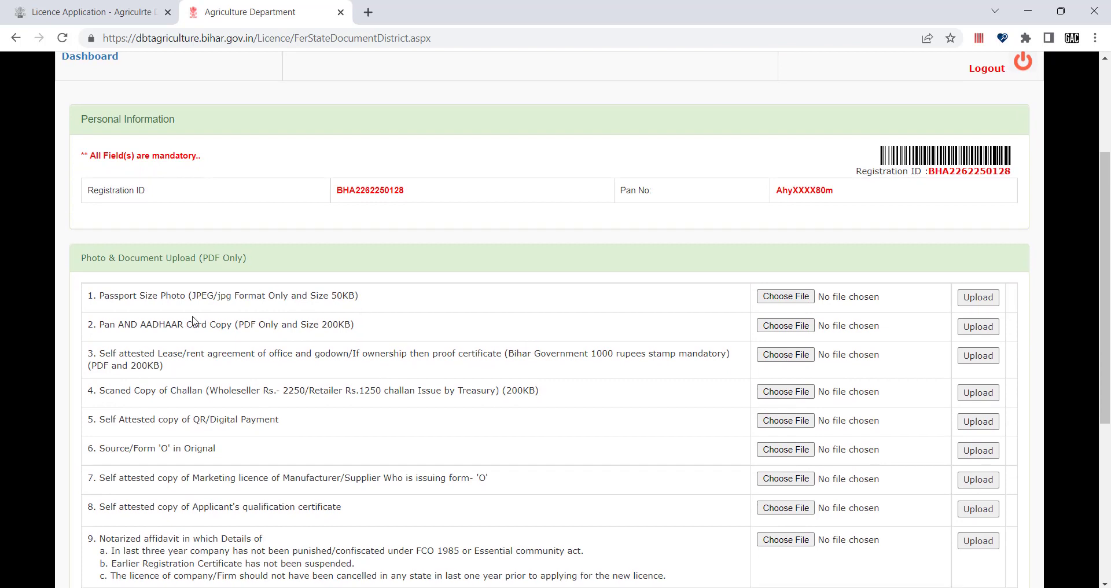
{"action": "scroll", "coordinate": [168, 471], "scroll_direction": "down", "scroll_amount": 3}
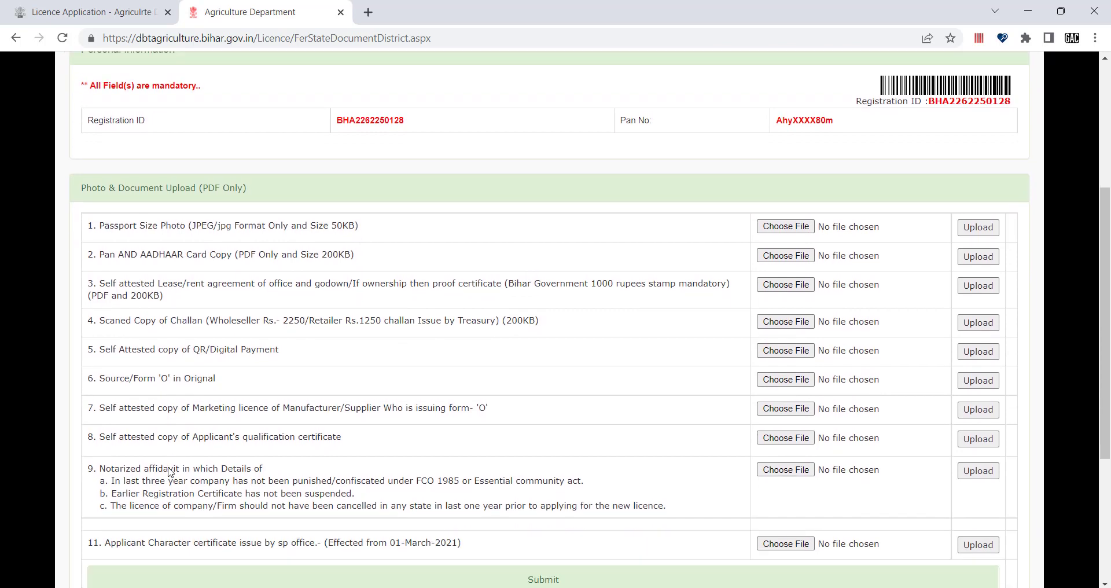
{"action": "scroll", "coordinate": [168, 470], "scroll_direction": "down", "scroll_amount": 2}
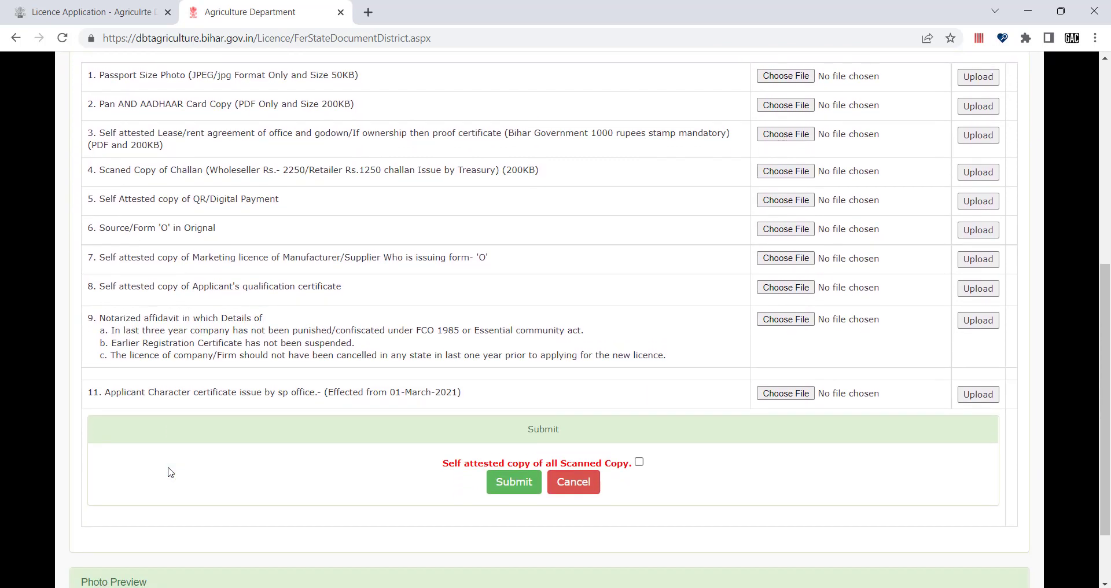
{"action": "scroll", "coordinate": [170, 472], "scroll_direction": "up", "scroll_amount": 4}
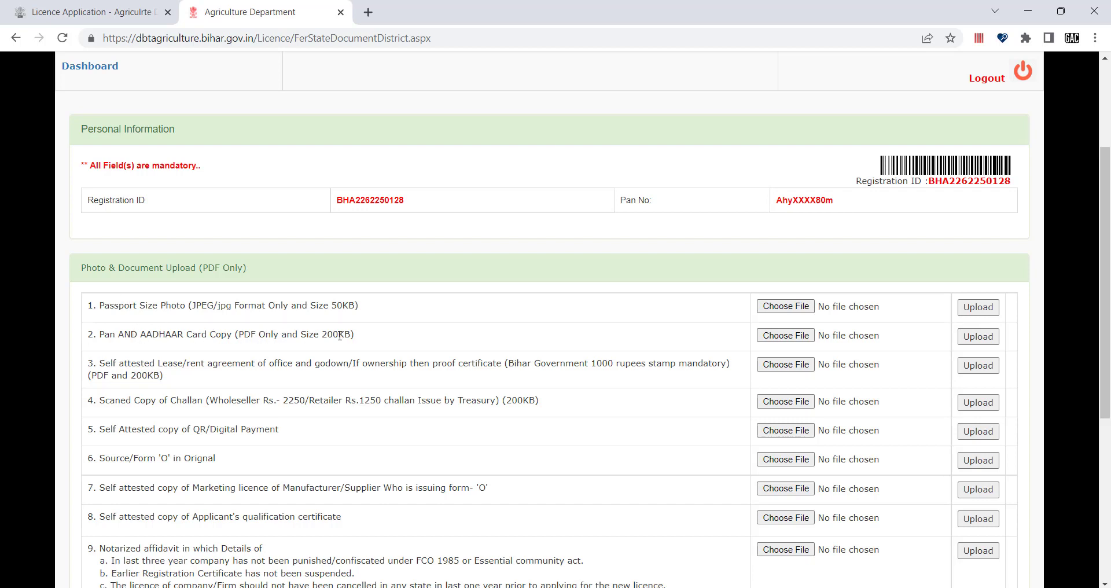
{"action": "scroll", "coordinate": [227, 386], "scroll_direction": "down", "scroll_amount": 1}
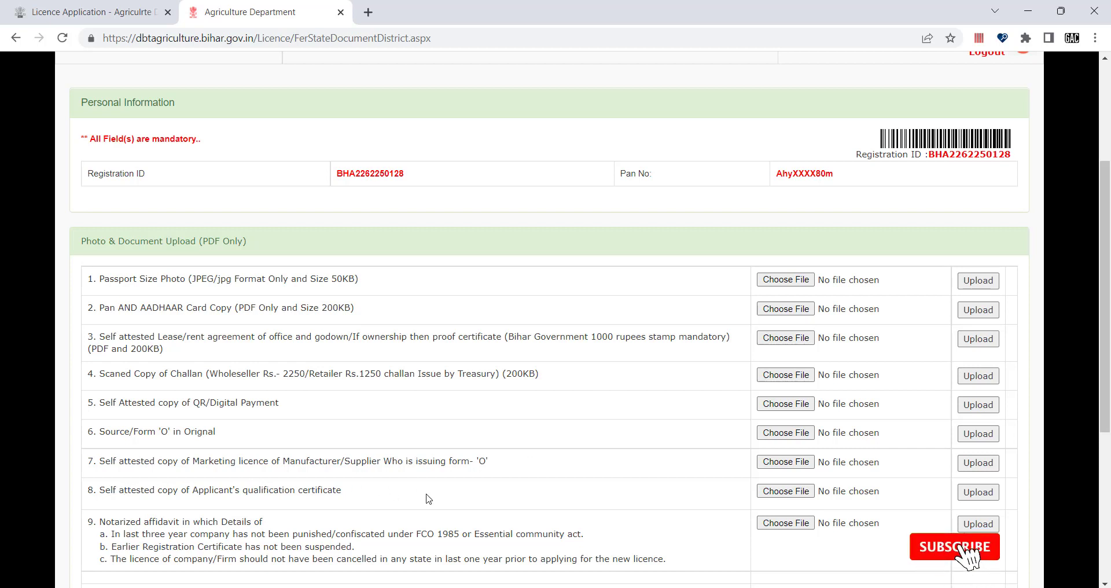
{"action": "scroll", "coordinate": [512, 495], "scroll_direction": "down", "scroll_amount": 1}
{"action": "scroll", "coordinate": [513, 495], "scroll_direction": "down", "scroll_amount": 1}
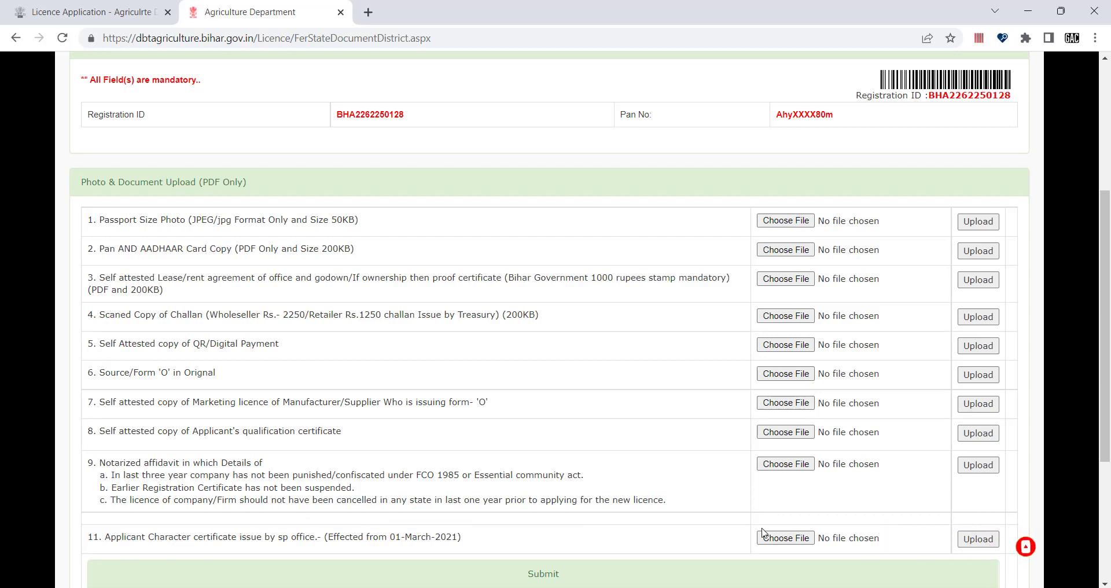
{"action": "scroll", "coordinate": [752, 521], "scroll_direction": "down", "scroll_amount": 3}
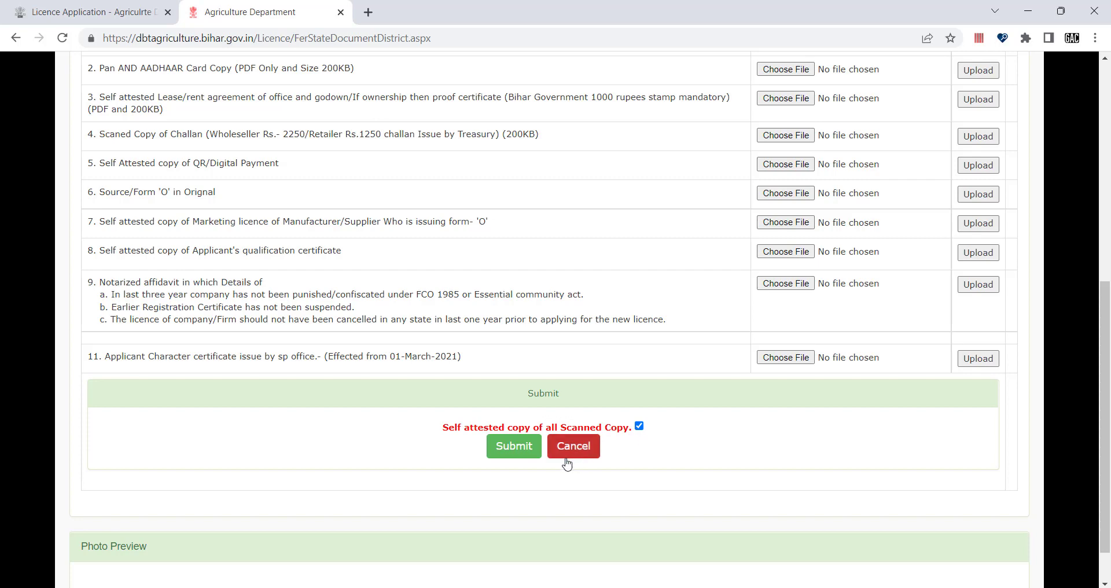
{"action": "scroll", "coordinate": [515, 452], "scroll_direction": "up", "scroll_amount": 3}
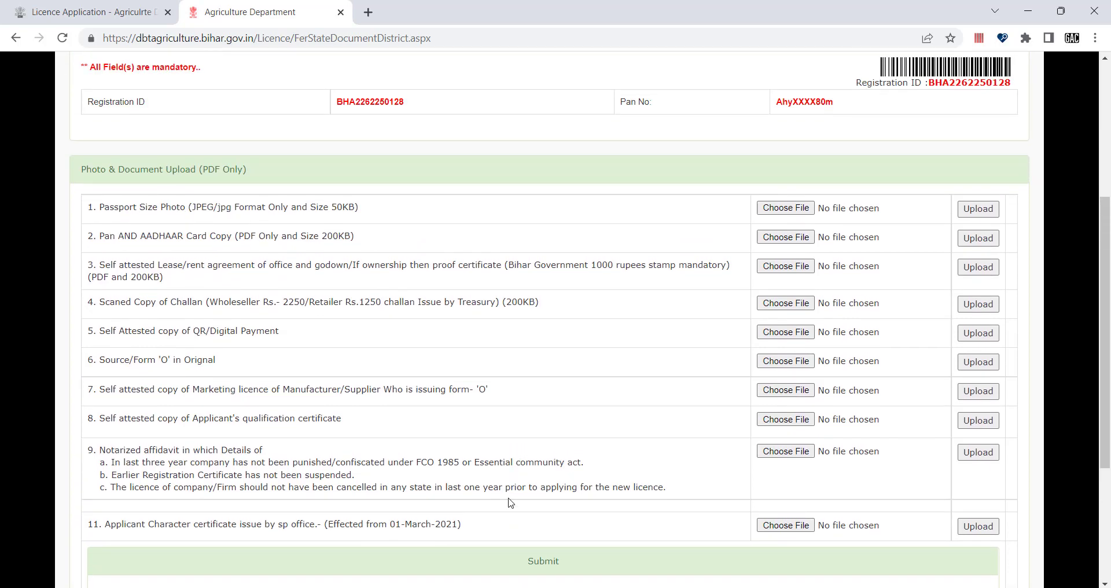
{"action": "scroll", "coordinate": [514, 455], "scroll_direction": "down", "scroll_amount": 3}
Step: Submit the empty form and dismiss the upload-all-documents warning
{"action": "left_click", "coordinate": [514, 398]}
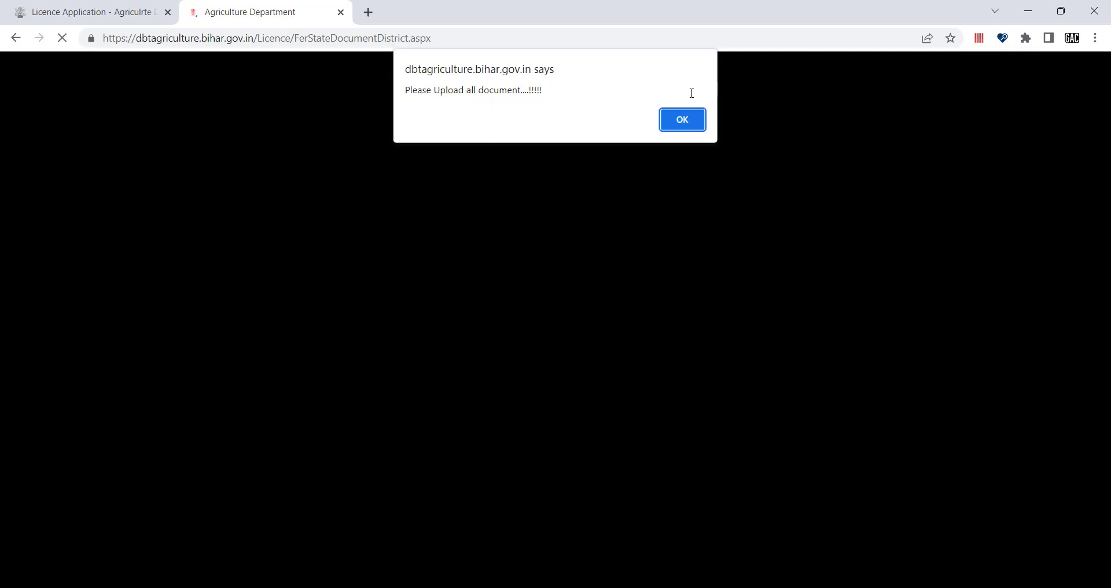
{"action": "left_click", "coordinate": [682, 129]}
{"action": "scroll", "coordinate": [627, 262], "scroll_direction": "down", "scroll_amount": 1}
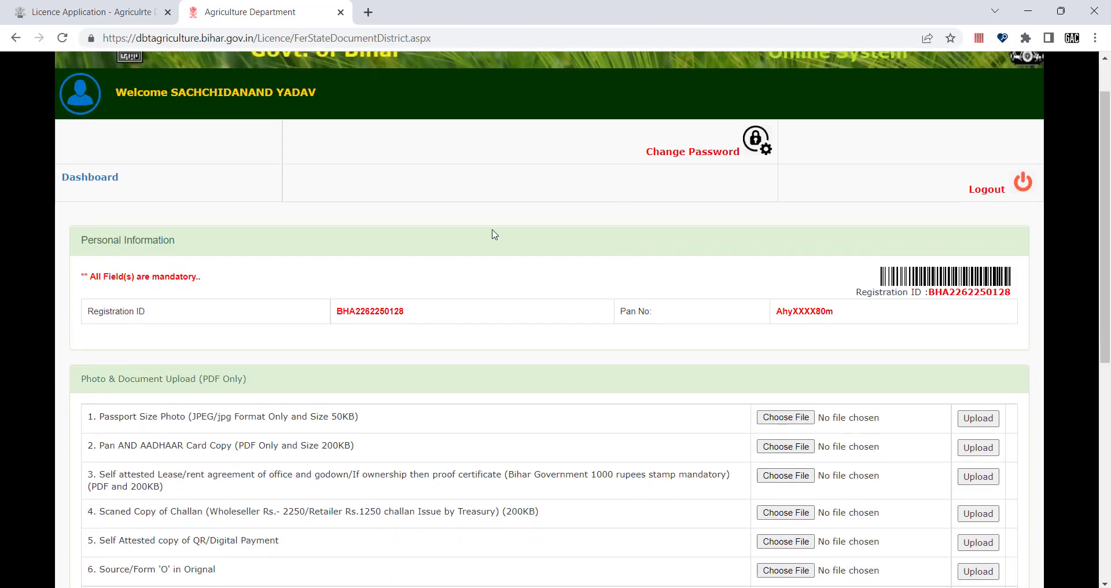
{"action": "scroll", "coordinate": [495, 235], "scroll_direction": "up", "scroll_amount": 1}
Step: From the Dashboard, try 4. Final Submit and dismiss the 'Please Fill chalan Details' alert
{"action": "left_click", "coordinate": [113, 230]}
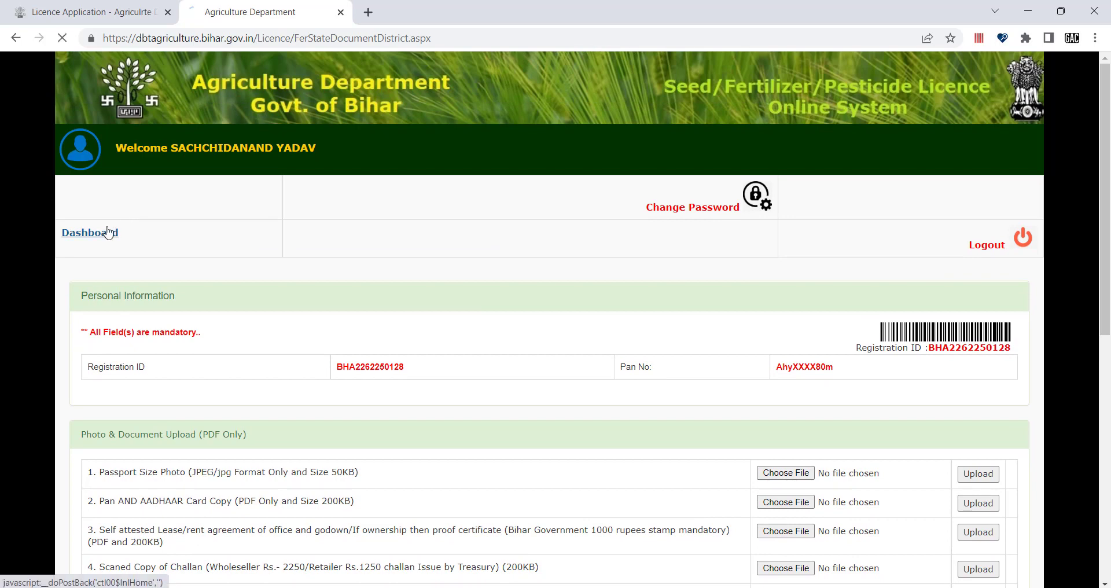
{"action": "scroll", "coordinate": [225, 394], "scroll_direction": "down", "scroll_amount": 1}
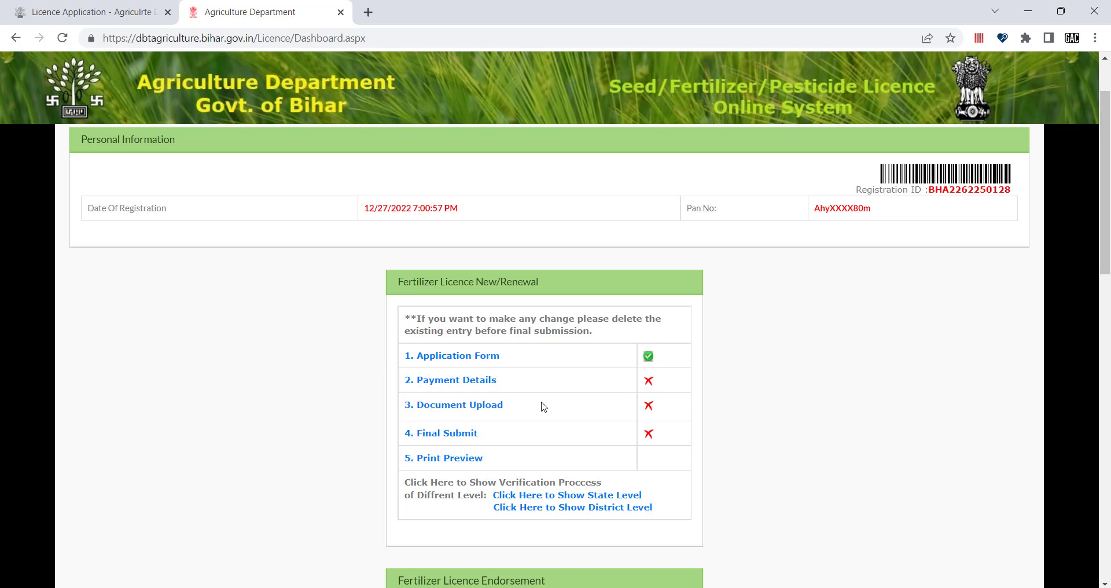
{"action": "left_click", "coordinate": [444, 434]}
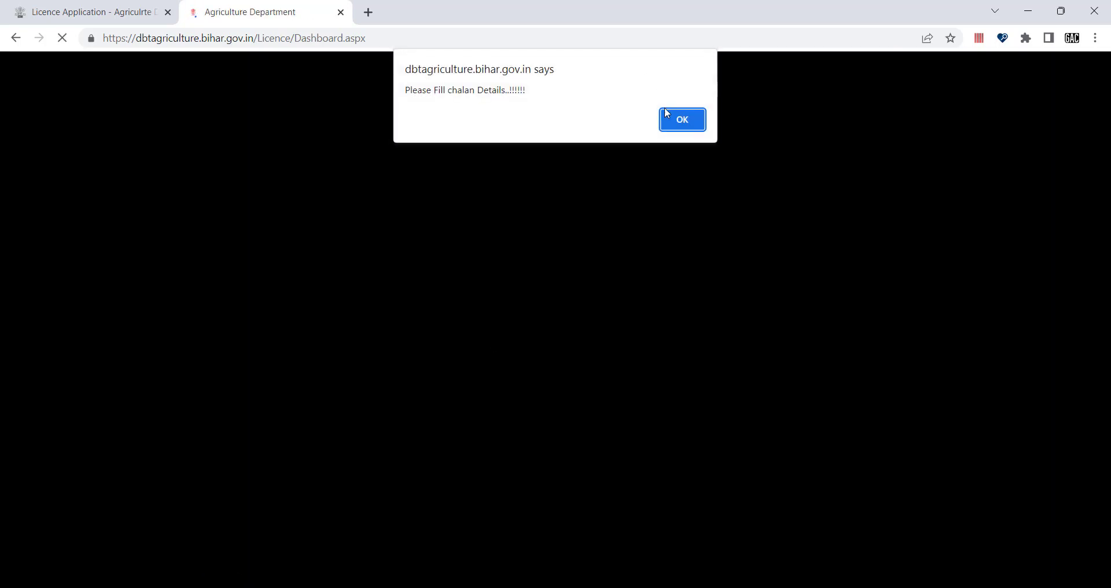
{"action": "left_click", "coordinate": [683, 120]}
{"action": "scroll", "coordinate": [608, 335], "scroll_direction": "down", "scroll_amount": 2}
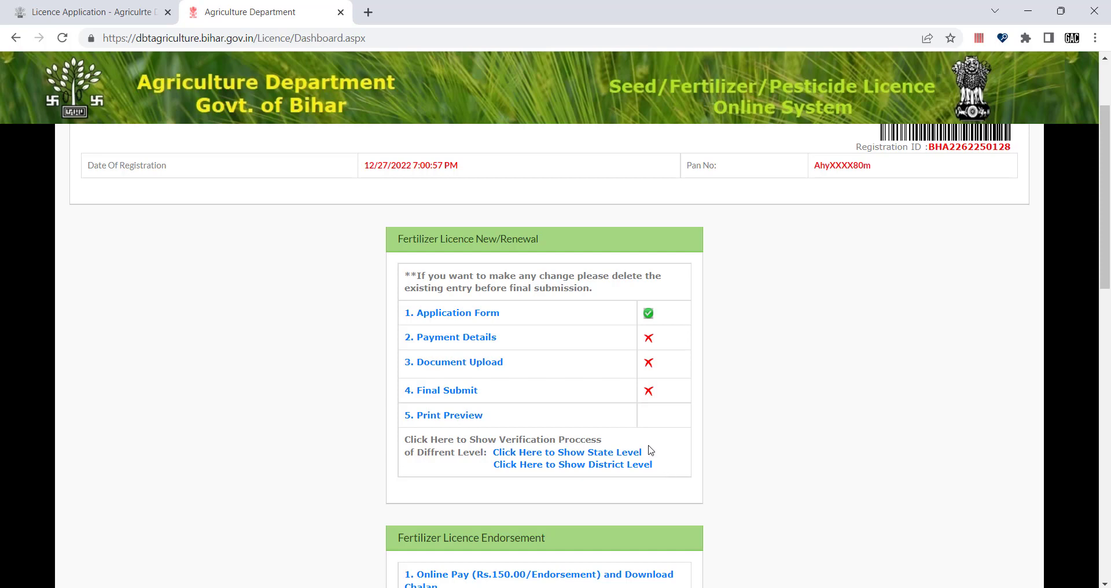
Step: Scroll the dashboard to the Upload (अपलोड करें) section under Fertilizer Licence Endorsement
{"action": "scroll", "coordinate": [605, 467], "scroll_direction": "down", "scroll_amount": 2}
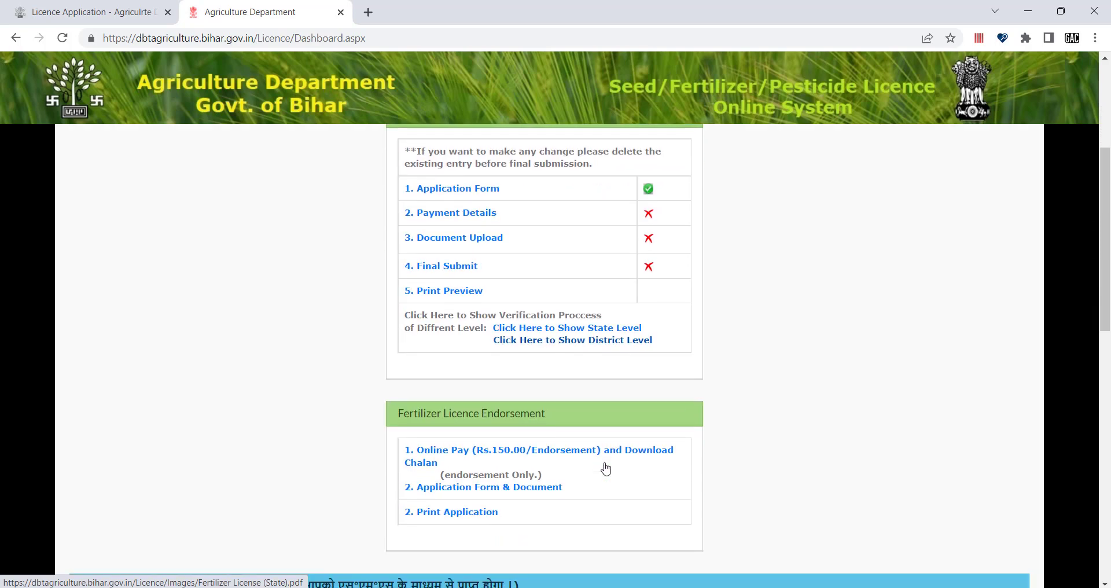
{"action": "scroll", "coordinate": [576, 495], "scroll_direction": "down", "scroll_amount": 3}
{"action": "scroll", "coordinate": [577, 494], "scroll_direction": "down", "scroll_amount": 1}
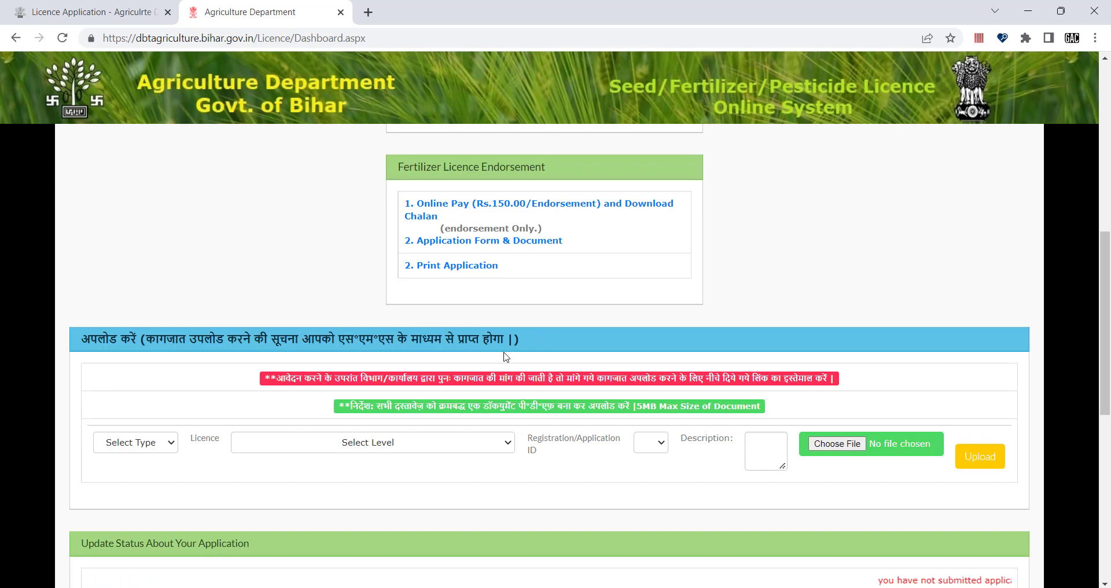
{"action": "scroll", "coordinate": [505, 339], "scroll_direction": "up", "scroll_amount": 5}
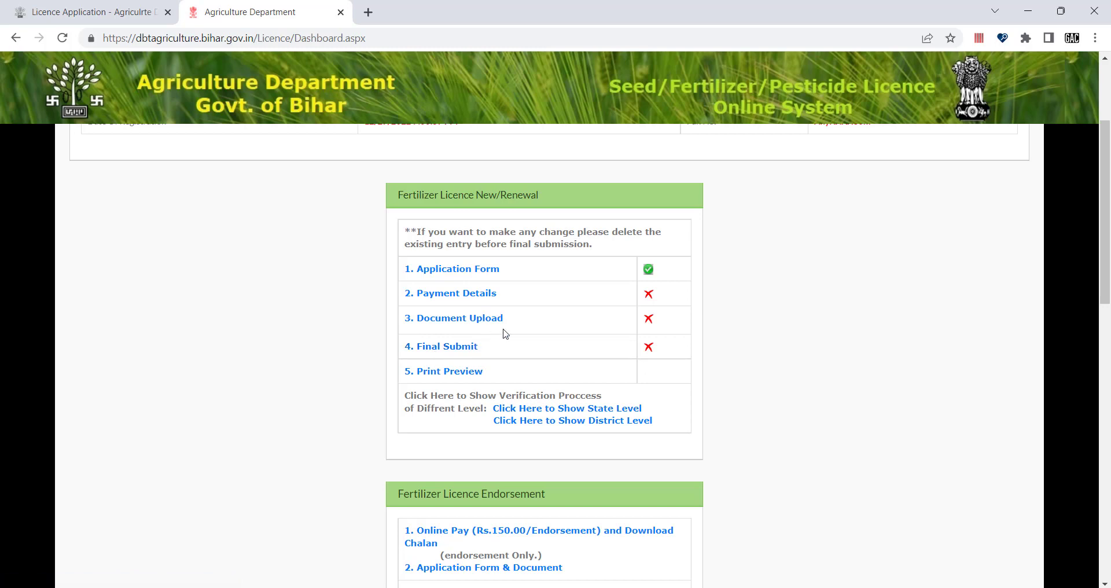
{"action": "scroll", "coordinate": [505, 334], "scroll_direction": "down", "scroll_amount": 6}
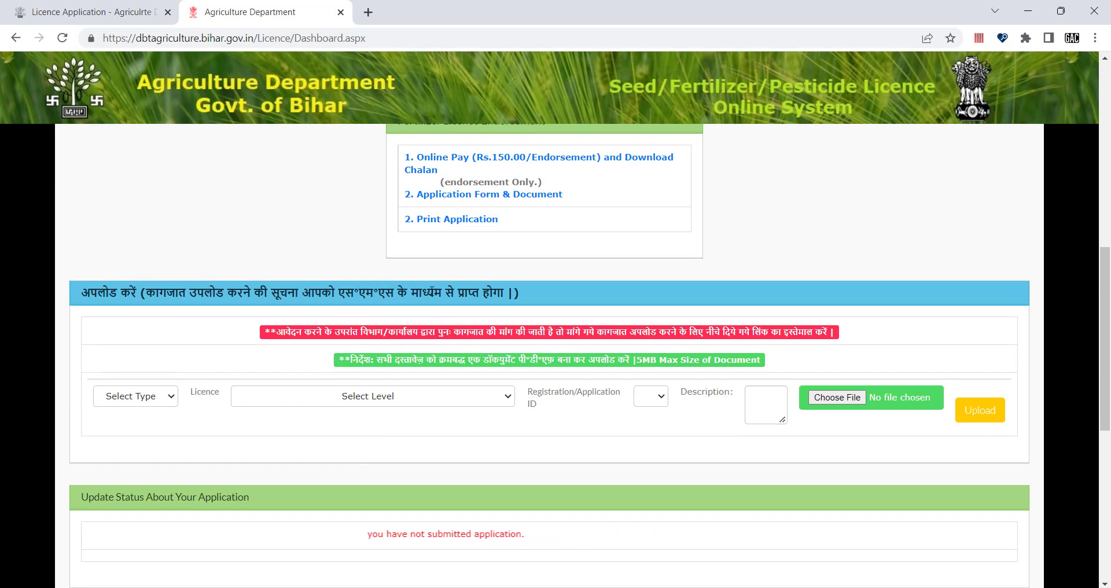
{"action": "scroll", "coordinate": [673, 273], "scroll_direction": "up", "scroll_amount": 6}
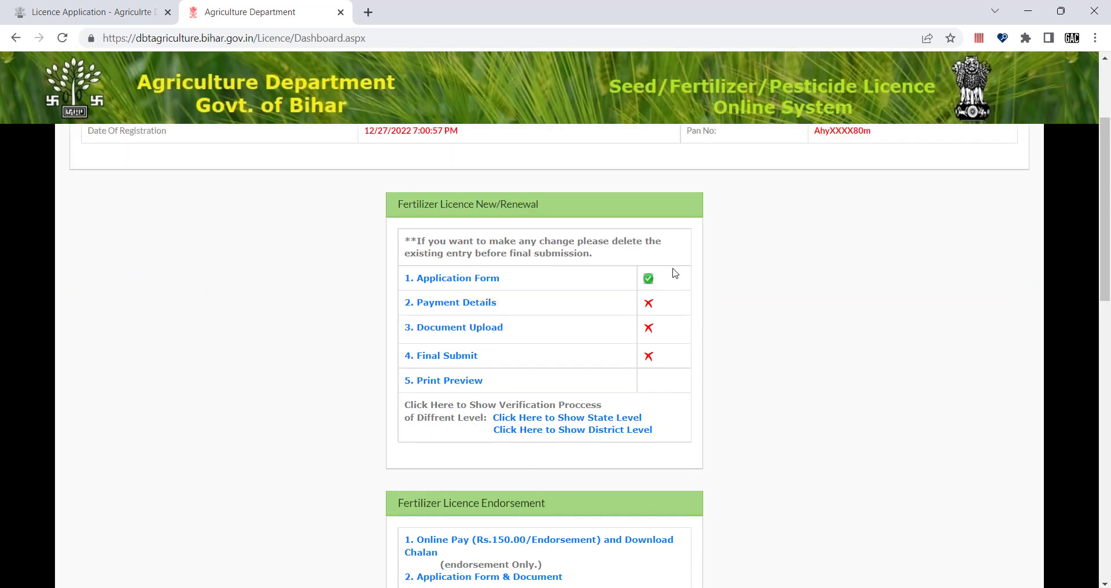
{"action": "scroll", "coordinate": [498, 331], "scroll_direction": "down", "scroll_amount": 4}
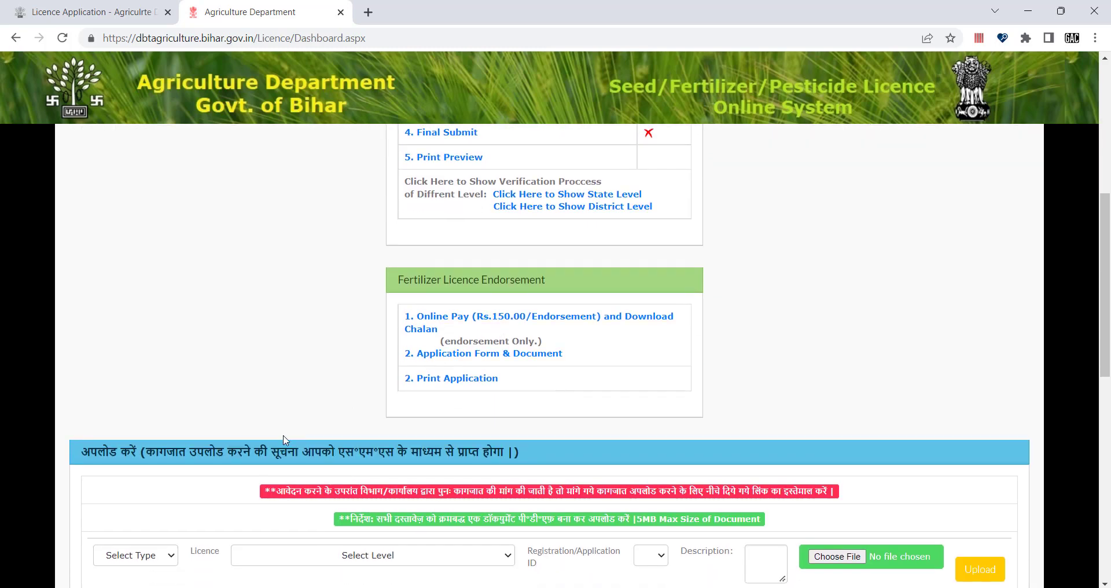
{"action": "scroll", "coordinate": [284, 439], "scroll_direction": "down", "scroll_amount": 3}
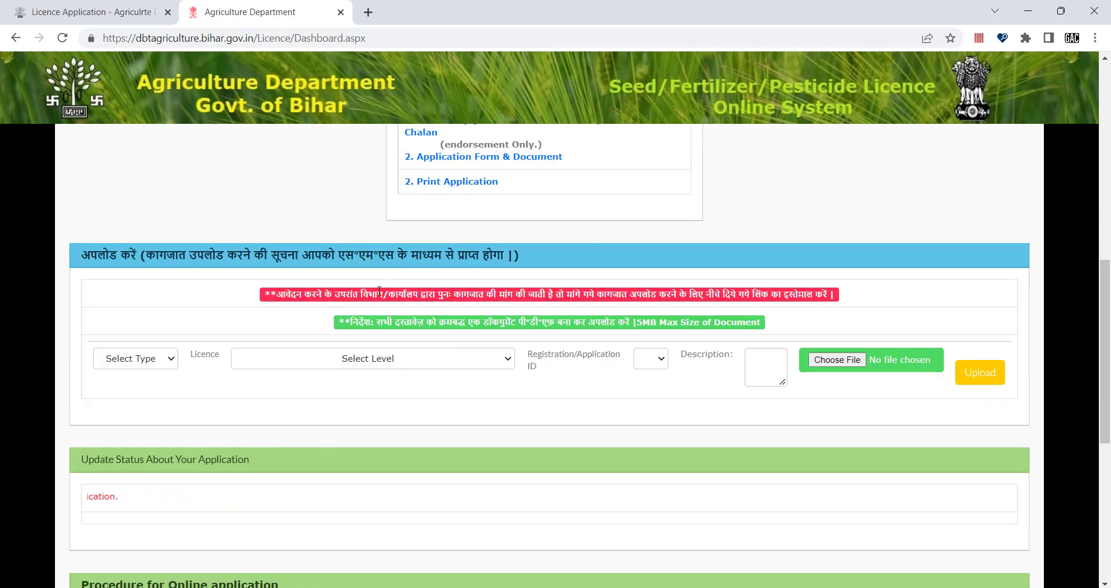
{"action": "scroll", "coordinate": [379, 291], "scroll_direction": "up", "scroll_amount": 8}
{"action": "scroll", "coordinate": [512, 422], "scroll_direction": "down", "scroll_amount": 7}
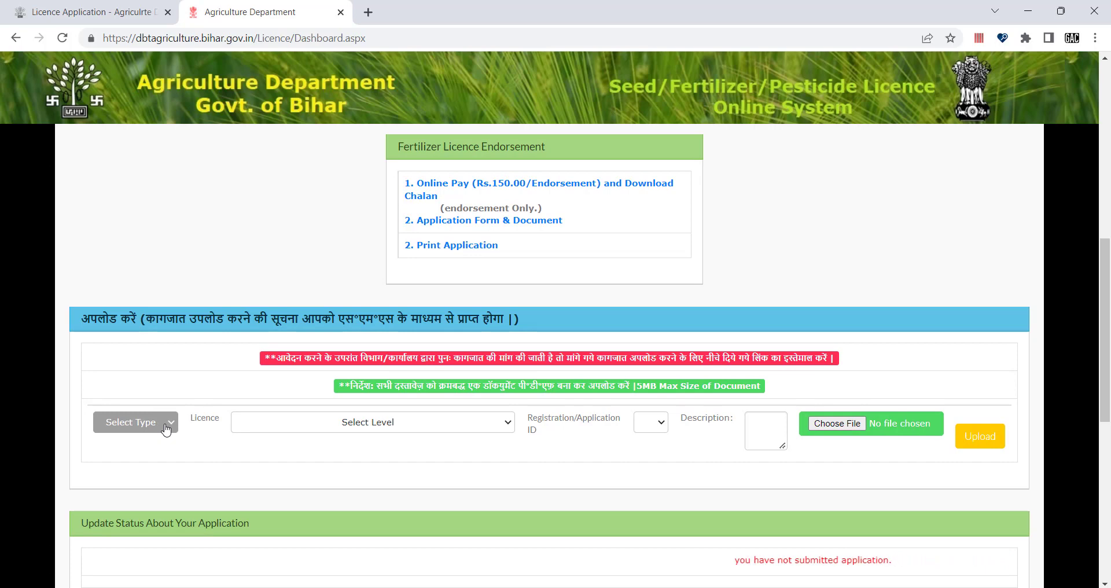
Step: Choose Ferilizer as Select Type and New/Renewal as Licence, dismissing the no-application alert
{"action": "left_click", "coordinate": [167, 422]}
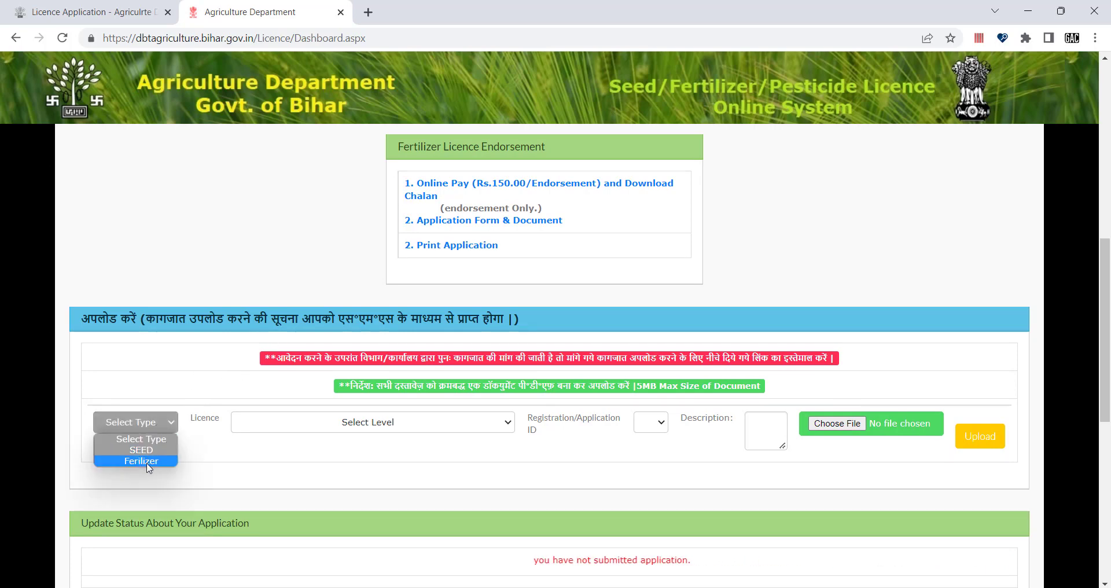
{"action": "left_click", "coordinate": [207, 448]}
{"action": "left_click", "coordinate": [158, 431]}
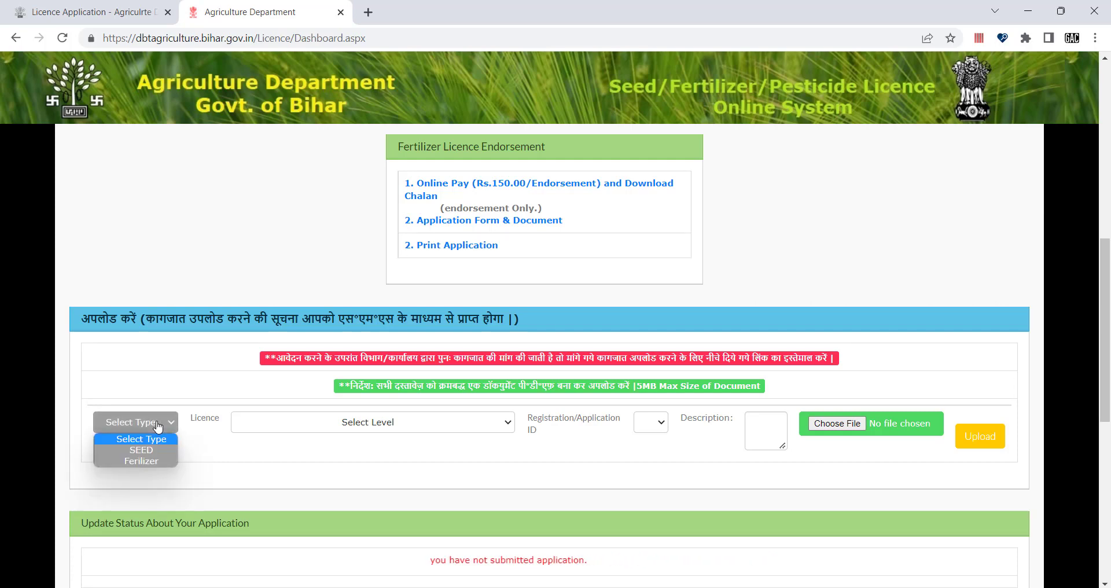
{"action": "left_click", "coordinate": [151, 454]}
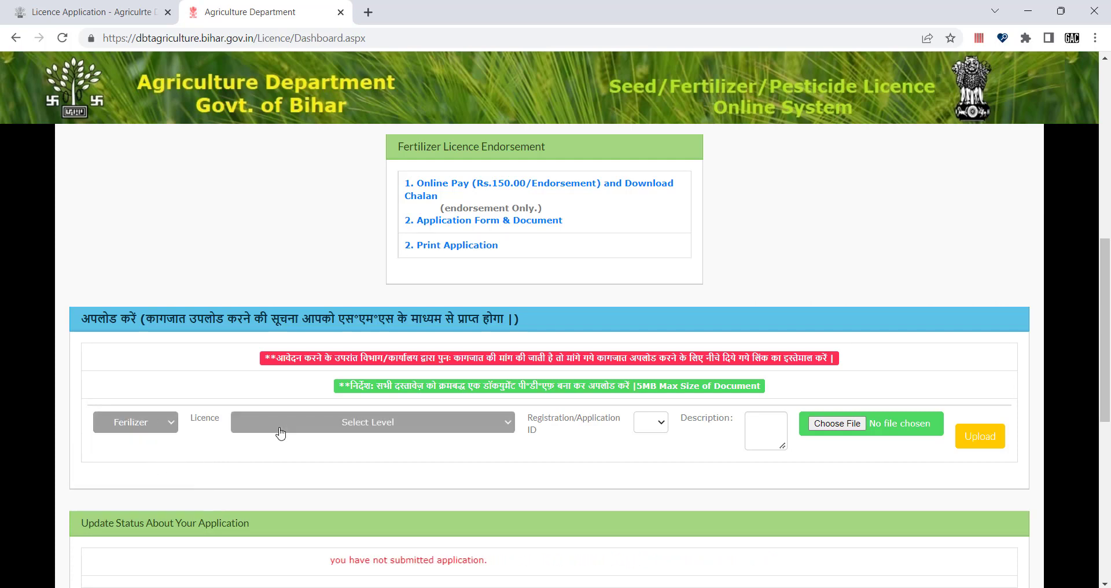
{"action": "left_click", "coordinate": [360, 431]}
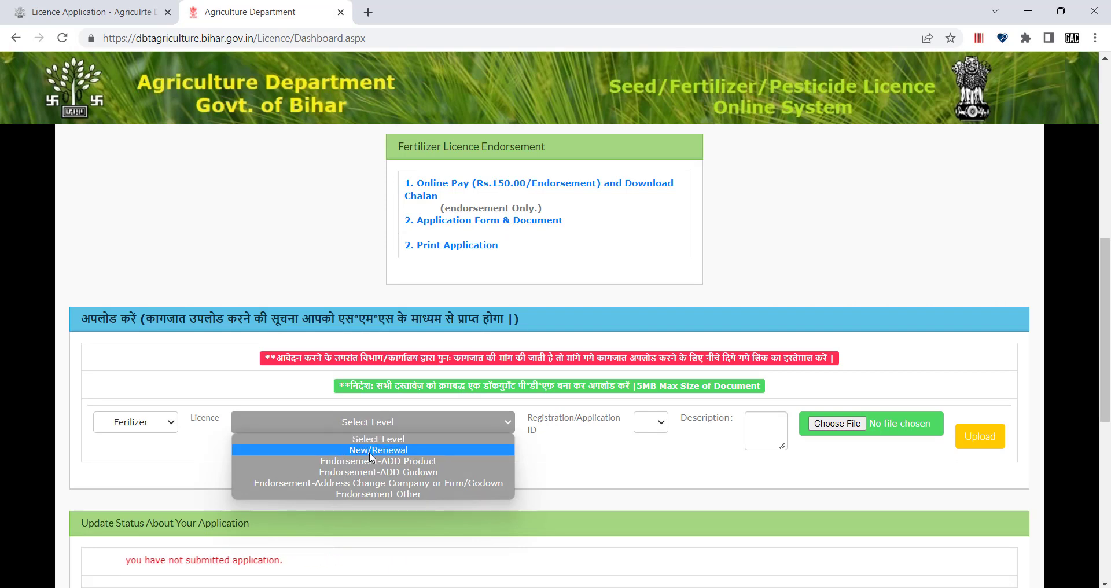
{"action": "left_click", "coordinate": [361, 450]}
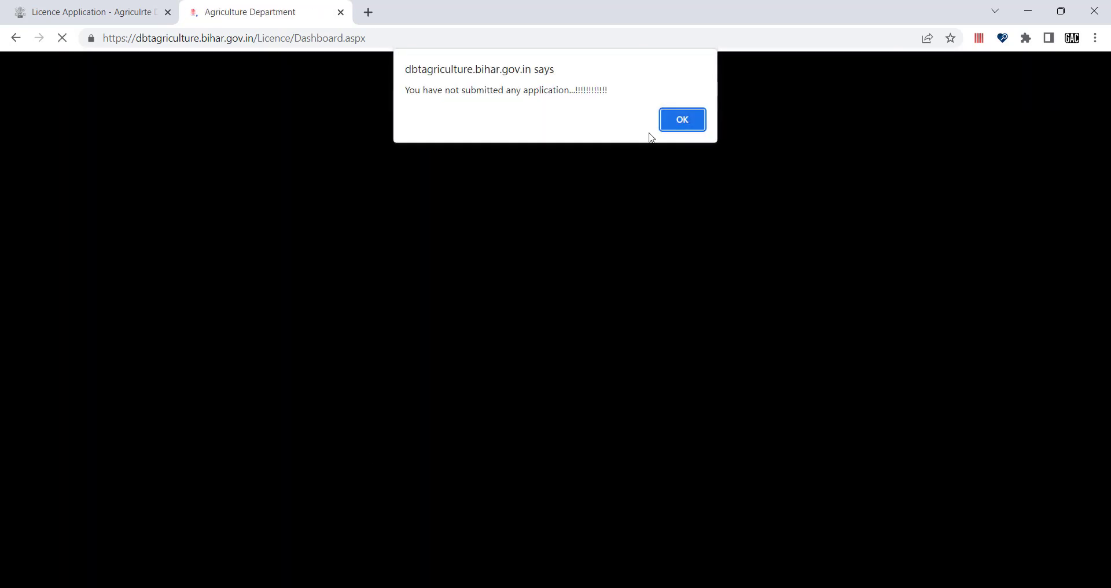
{"action": "left_click", "coordinate": [693, 121]}
{"action": "scroll", "coordinate": [545, 396], "scroll_direction": "down", "scroll_amount": 8}
{"action": "scroll", "coordinate": [547, 399], "scroll_direction": "down", "scroll_amount": 6}
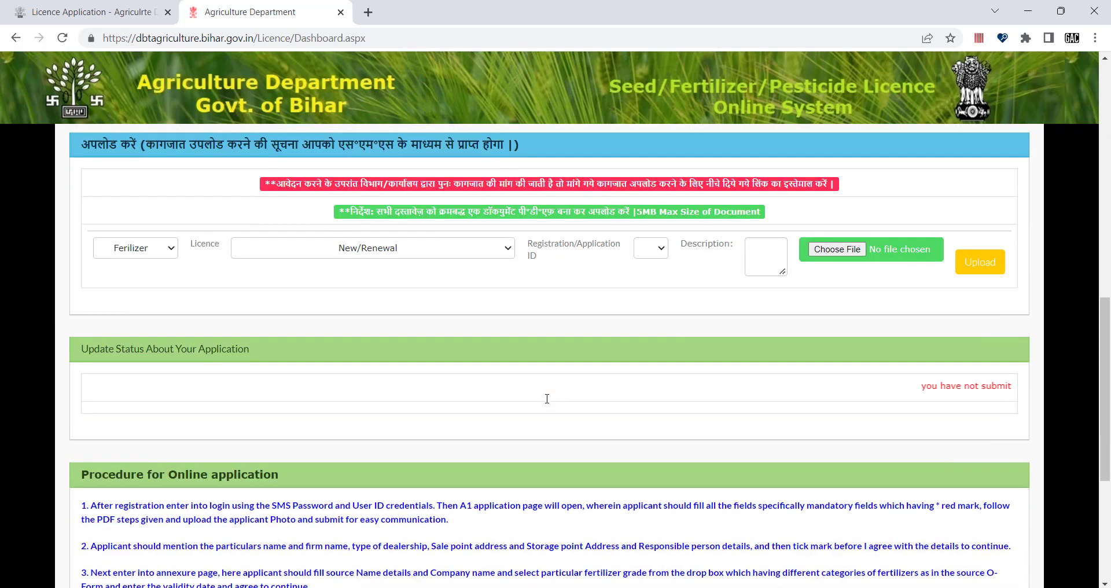
{"action": "scroll", "coordinate": [471, 377], "scroll_direction": "up", "scroll_amount": 4}
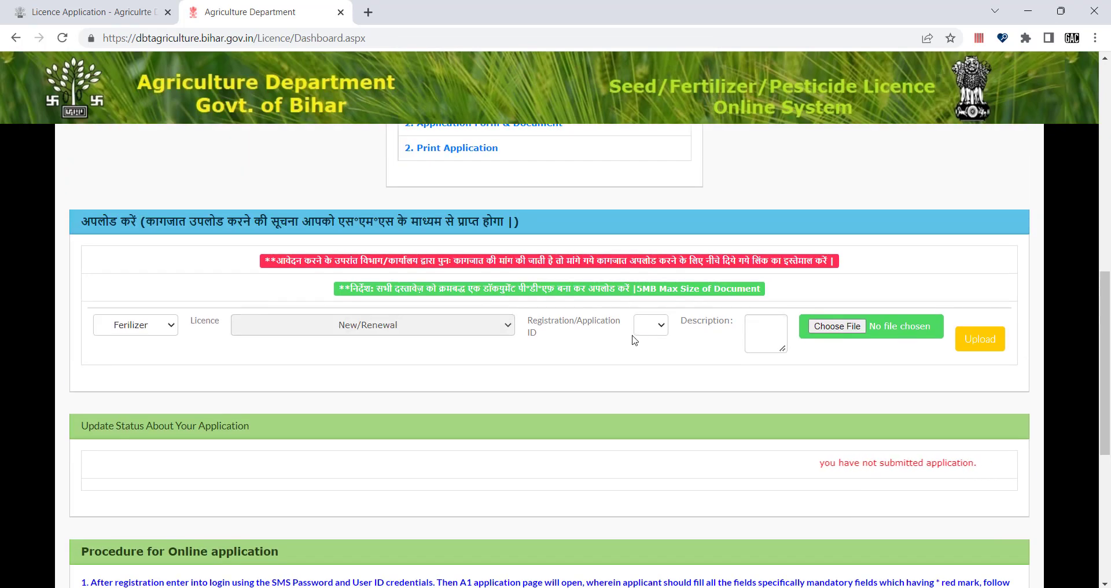
Step: Check the empty ID list and open the file chooser, cancelling without picking a file
{"action": "left_click", "coordinate": [655, 333]}
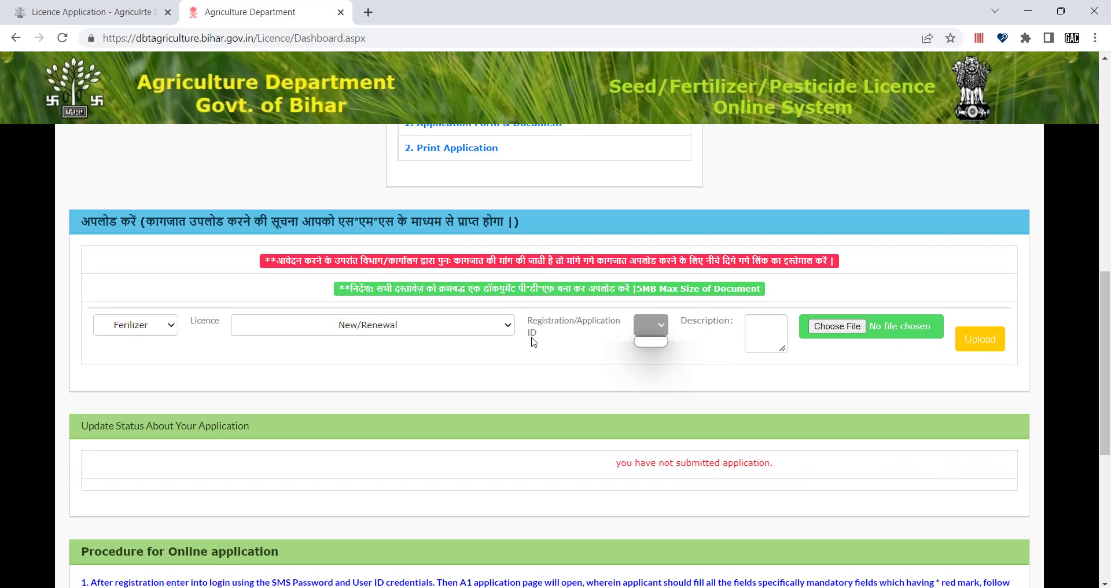
{"action": "left_click", "coordinate": [778, 331]}
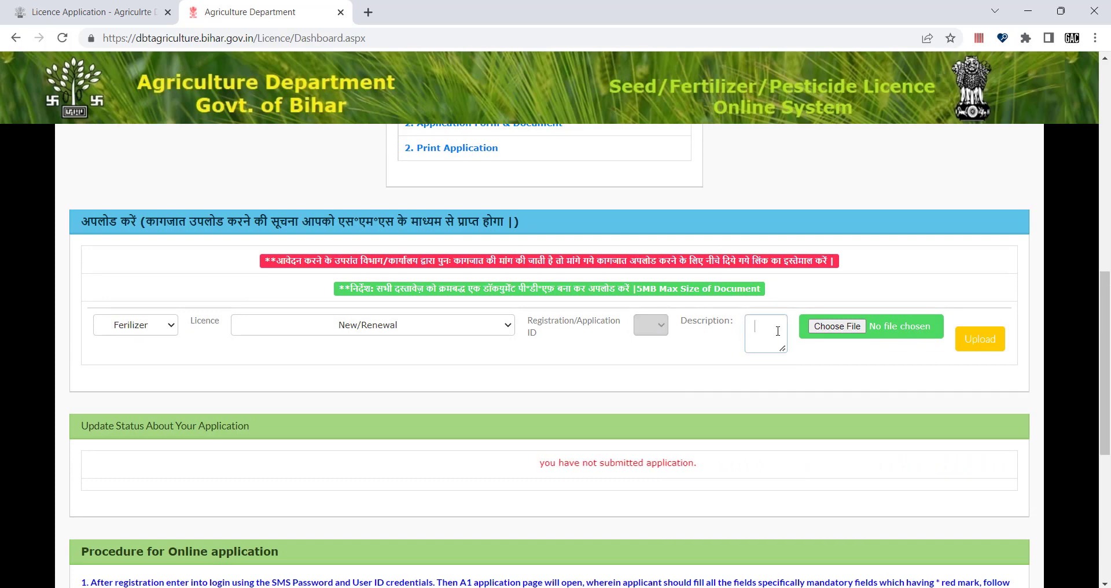
{"action": "left_click", "coordinate": [850, 327]}
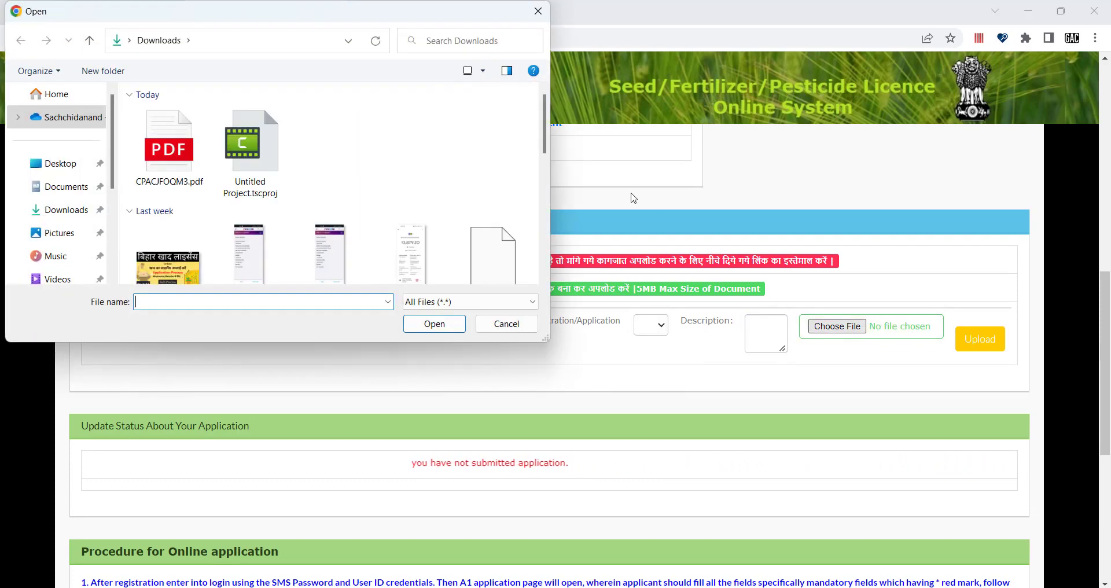
{"action": "left_click", "coordinate": [539, 11]}
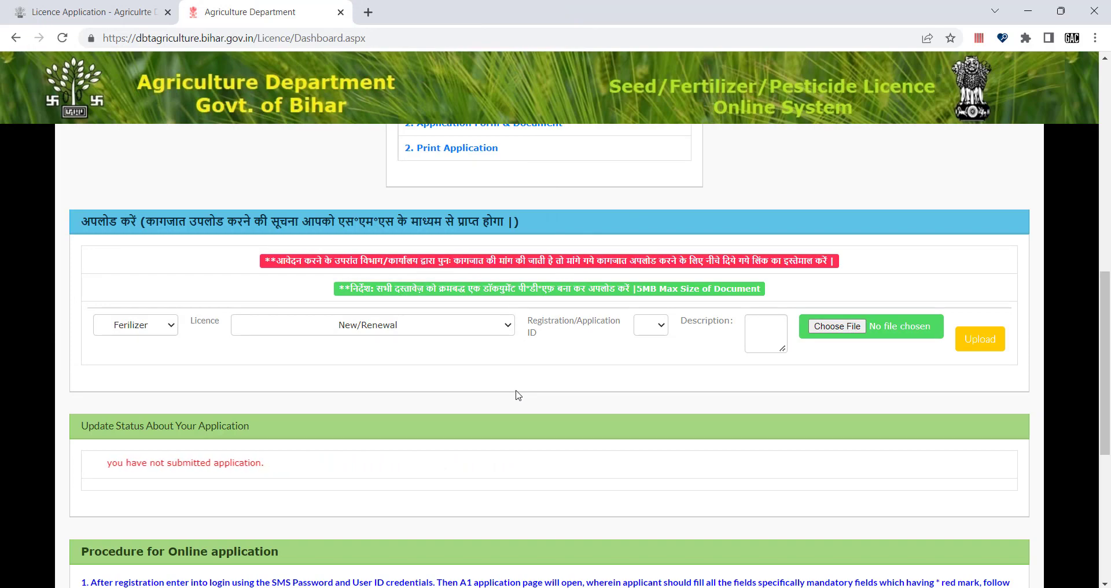
Step: Scroll through Procedure for Online application to Feedback & Download Licence, then back up
{"action": "scroll", "coordinate": [517, 390], "scroll_direction": "down", "scroll_amount": 1}
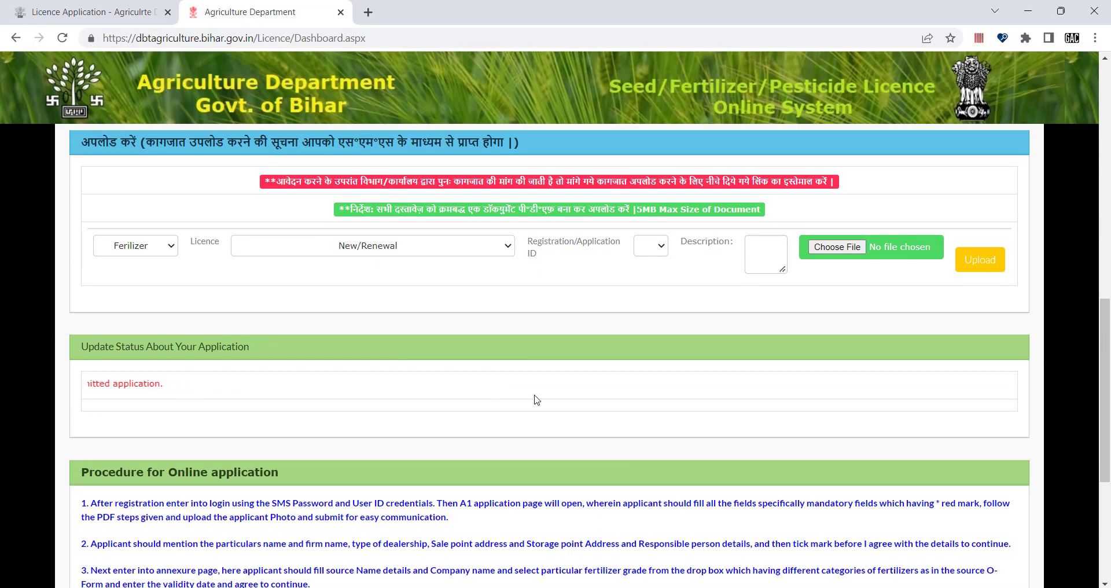
{"action": "scroll", "coordinate": [533, 399], "scroll_direction": "down", "scroll_amount": 1}
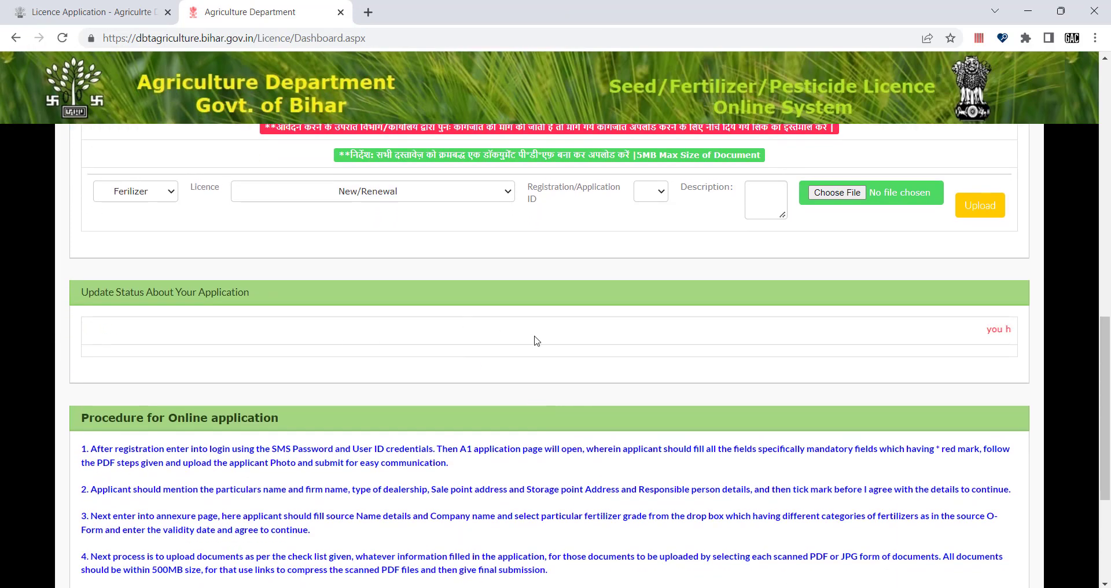
{"action": "scroll", "coordinate": [537, 340], "scroll_direction": "down", "scroll_amount": 4}
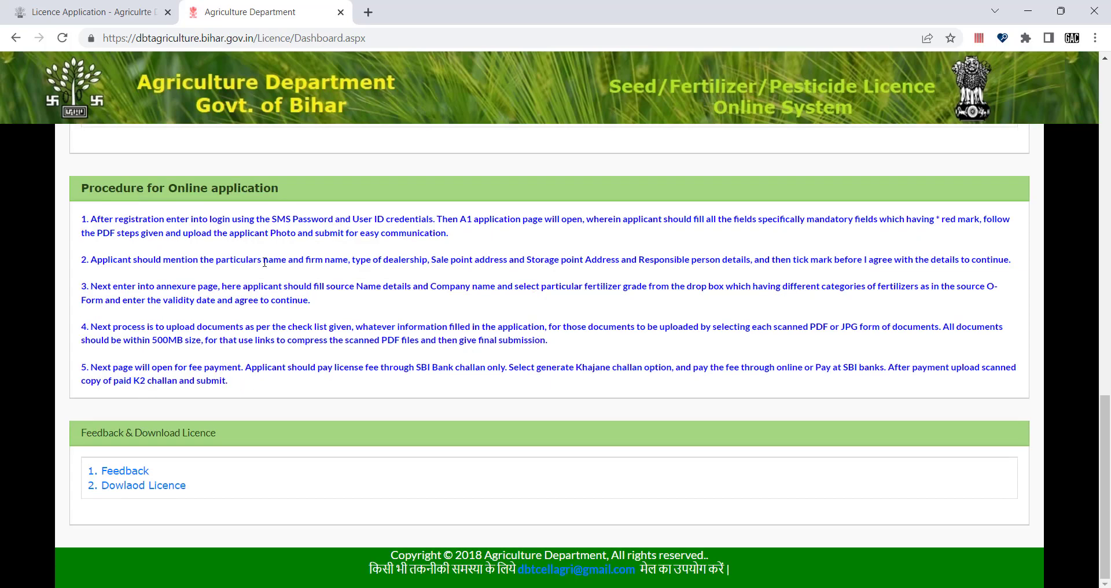
{"action": "scroll", "coordinate": [275, 216], "scroll_direction": "up", "scroll_amount": 1}
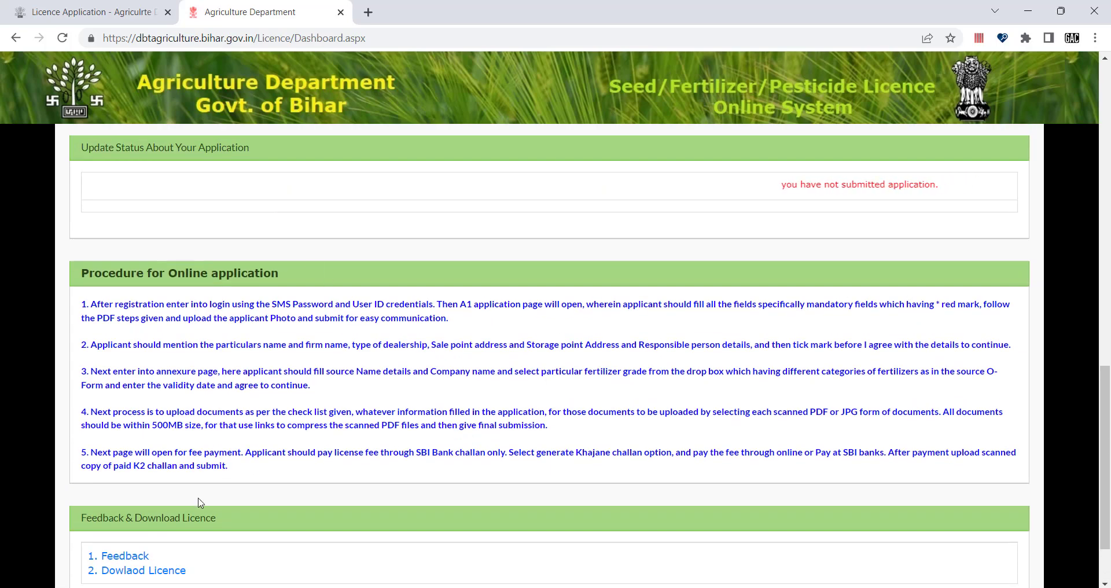
{"action": "scroll", "coordinate": [125, 485], "scroll_direction": "down", "scroll_amount": 2}
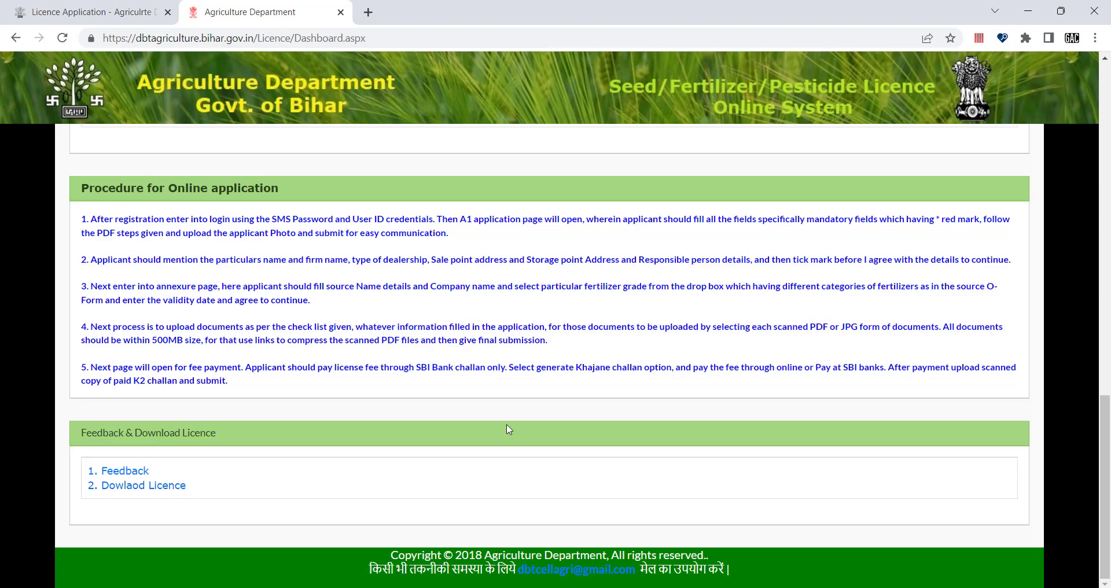
{"action": "scroll", "coordinate": [509, 431], "scroll_direction": "up", "scroll_amount": 7}
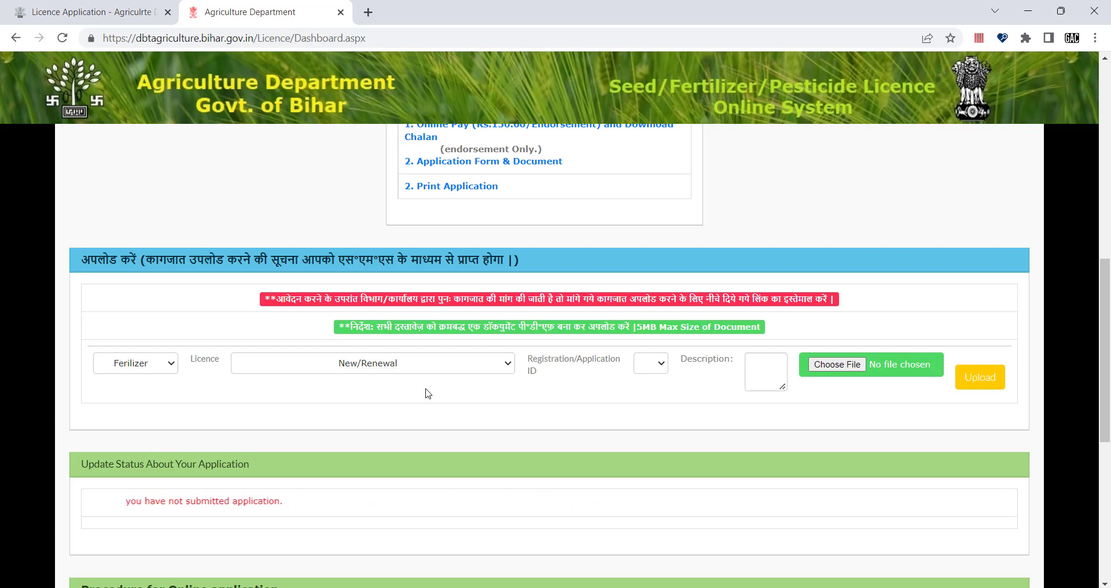
{"action": "scroll", "coordinate": [428, 393], "scroll_direction": "down", "scroll_amount": 1}
{"action": "scroll", "coordinate": [428, 394], "scroll_direction": "down", "scroll_amount": 5}
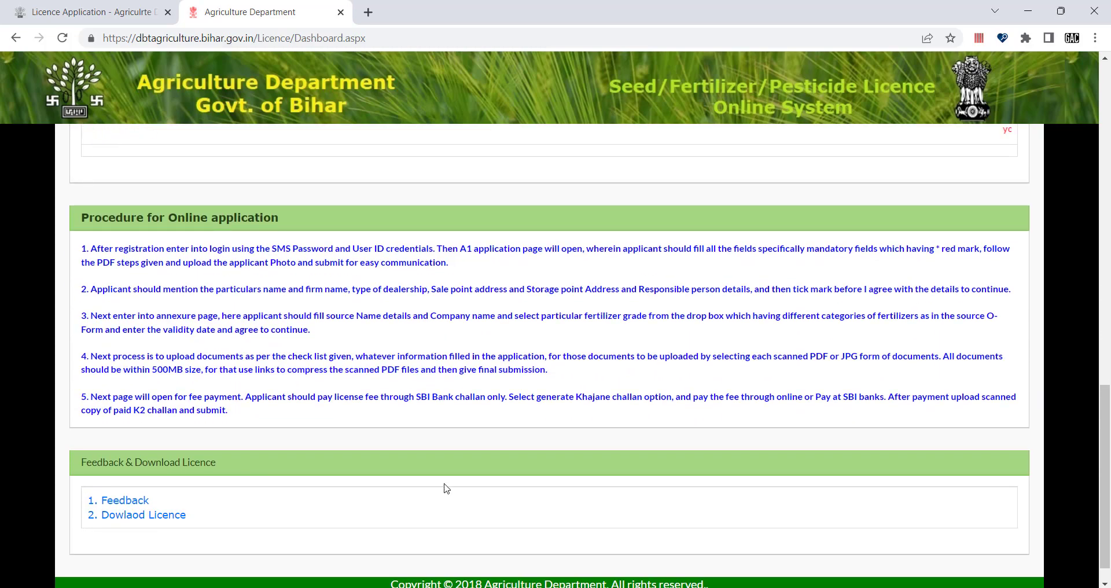
{"action": "scroll", "coordinate": [446, 489], "scroll_direction": "down", "scroll_amount": 1}
{"action": "scroll", "coordinate": [447, 489], "scroll_direction": "up", "scroll_amount": 8}
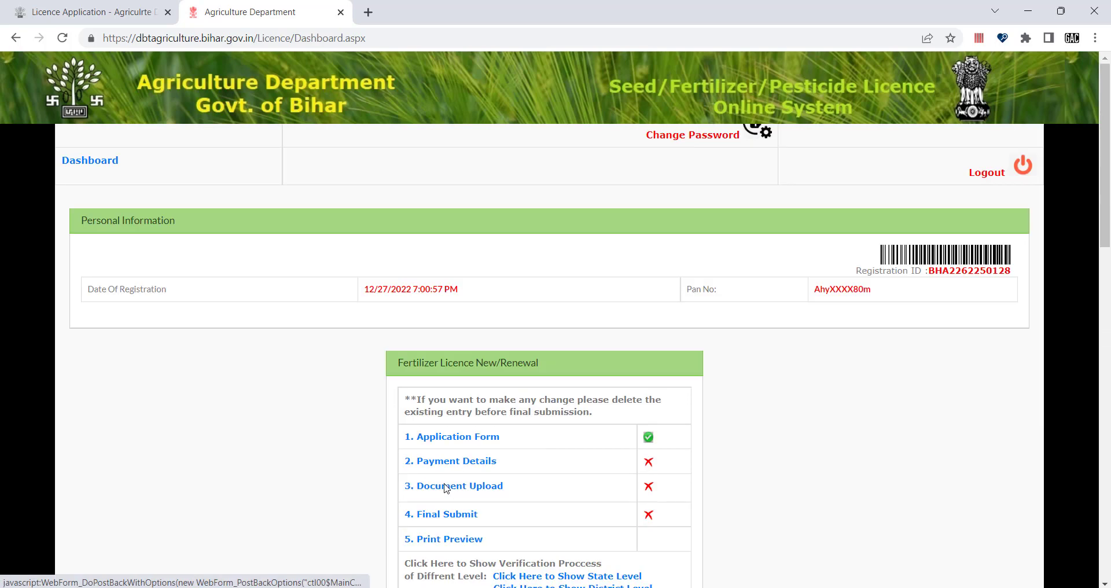